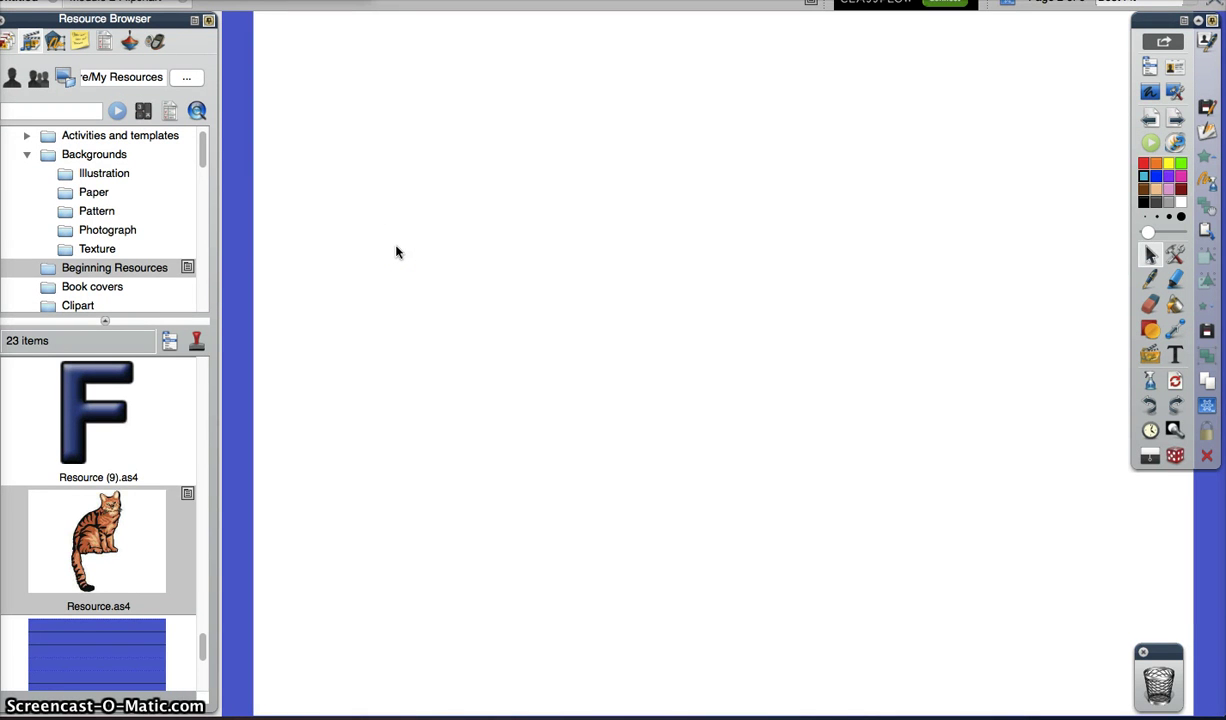
# - Place the Beach.as2 background from the Beginning Resources folder onto the blank flipchart page
pyautogui.click(358, 268)
pyautogui.click(367, 277)
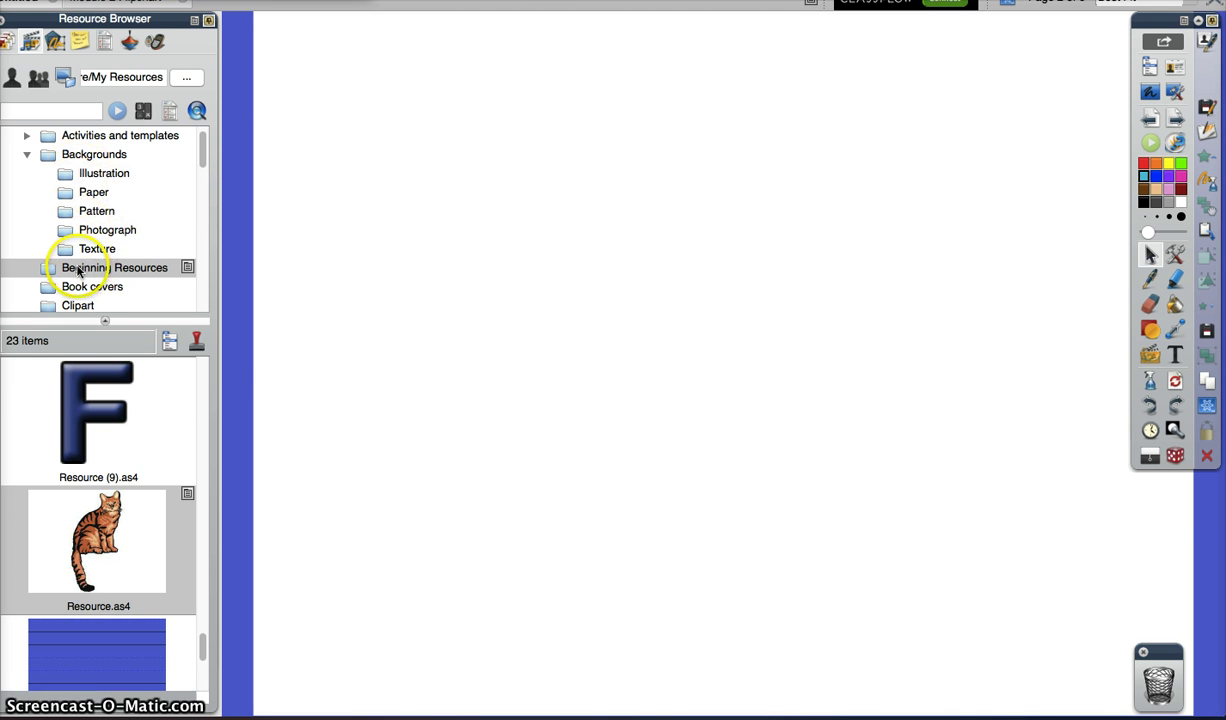
pyautogui.scroll(-5, 59, 445)
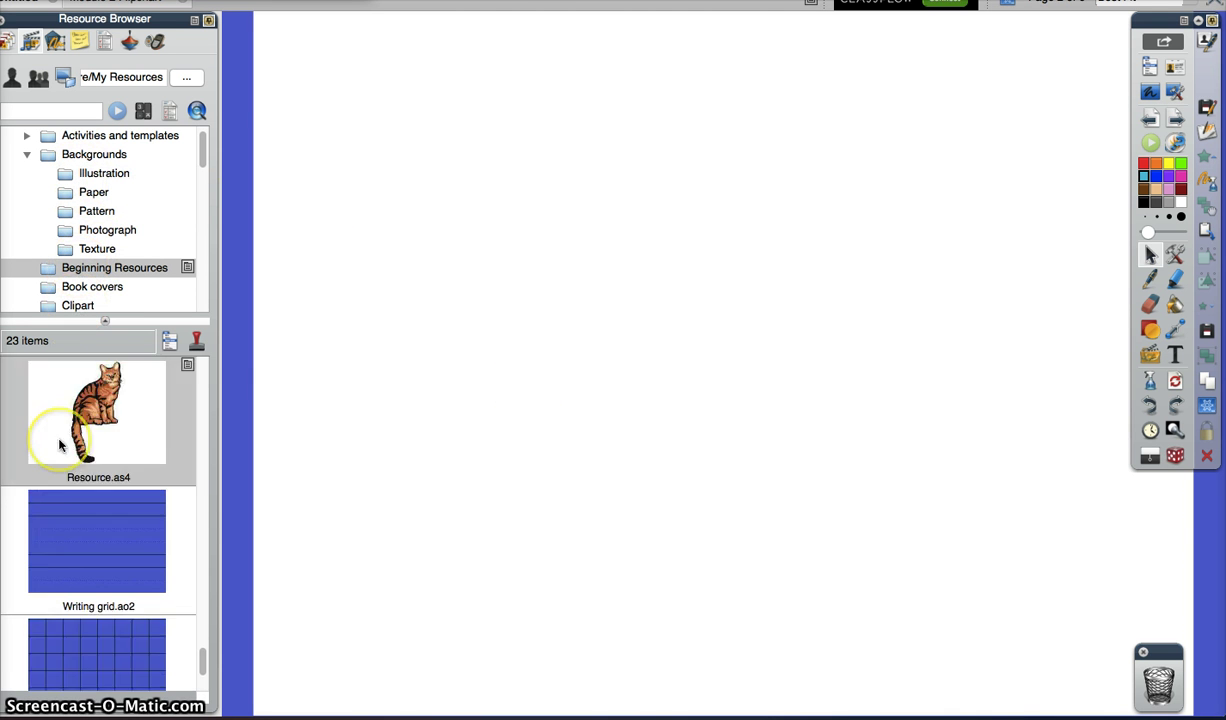
pyautogui.scroll(10, 59, 445)
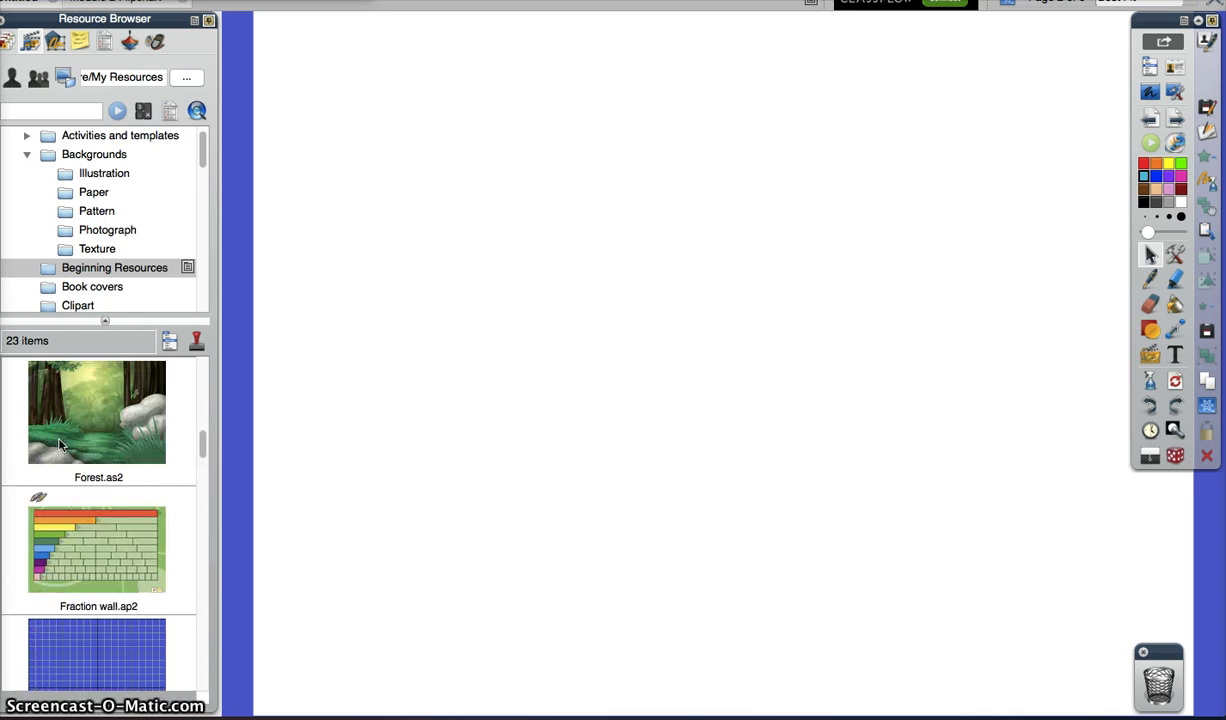
pyautogui.scroll(2, 59, 445)
pyautogui.scroll(3, 59, 445)
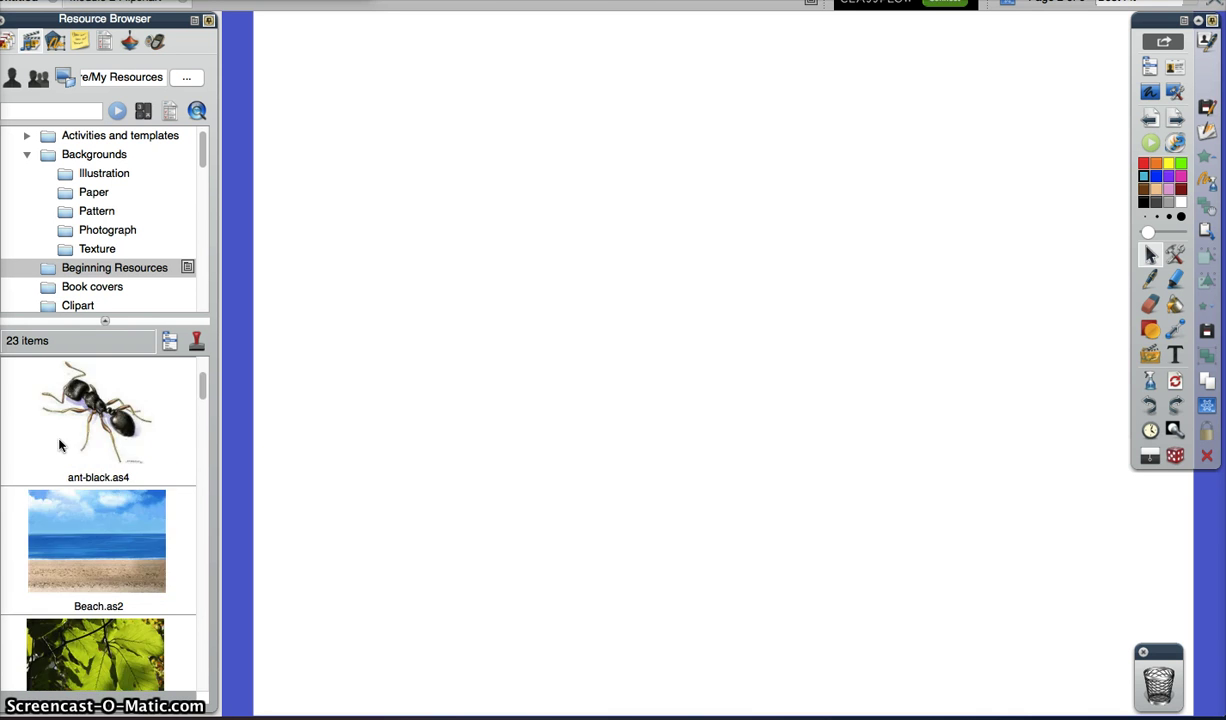
pyautogui.scroll(-1, 56, 420)
pyautogui.click(64, 574)
pyautogui.moveTo(64, 574); pyautogui.dragTo(616, 471)
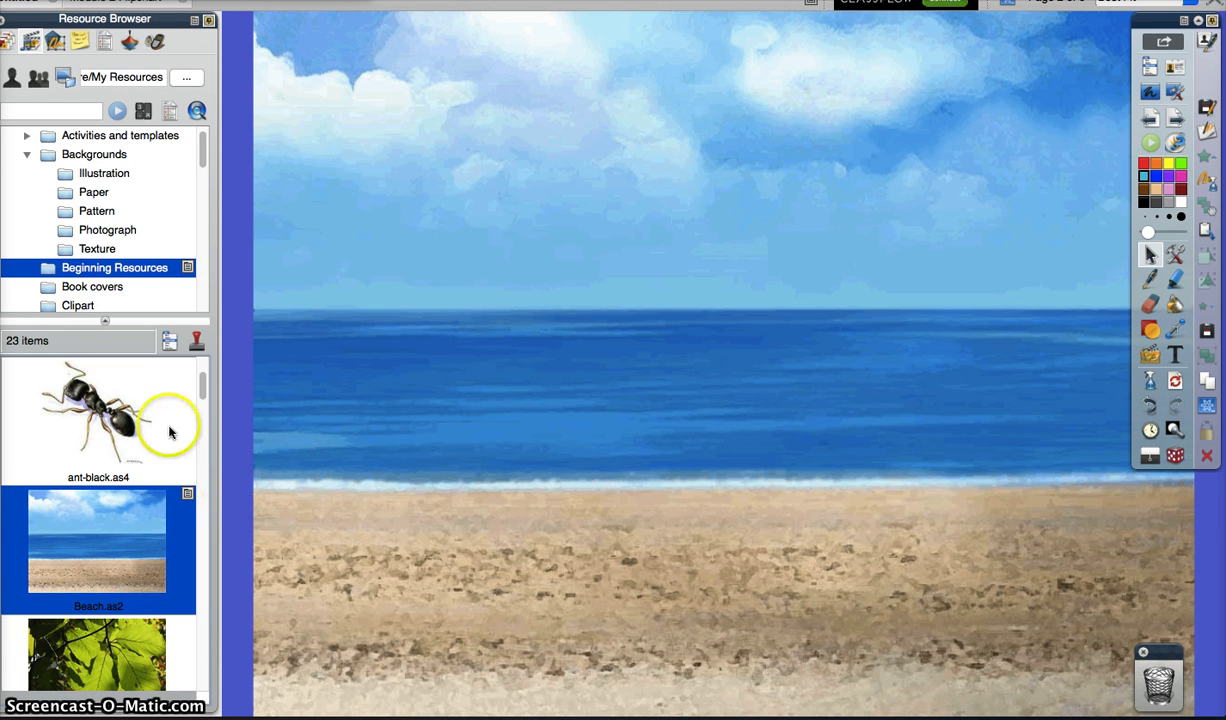
# - Find the boy with the soccer ball, Resource (2).as4, and place it over the water near the page's centre
pyautogui.scroll(-8, 97, 447)
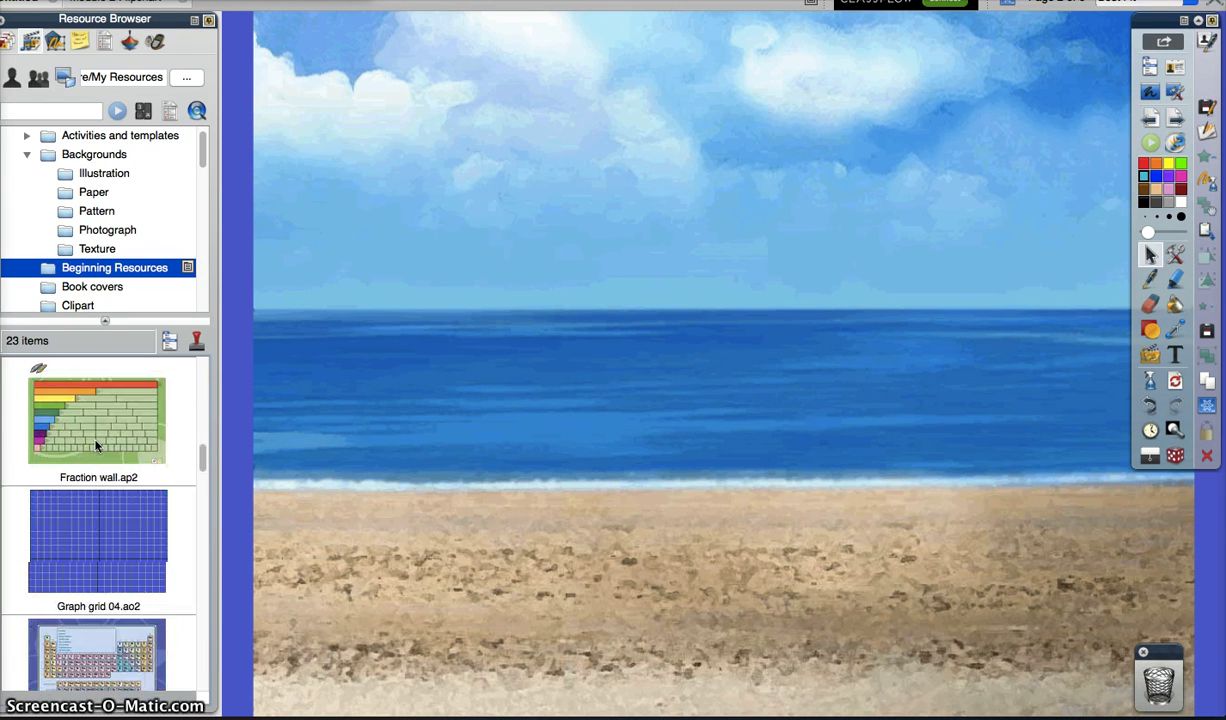
pyautogui.scroll(-5, 97, 447)
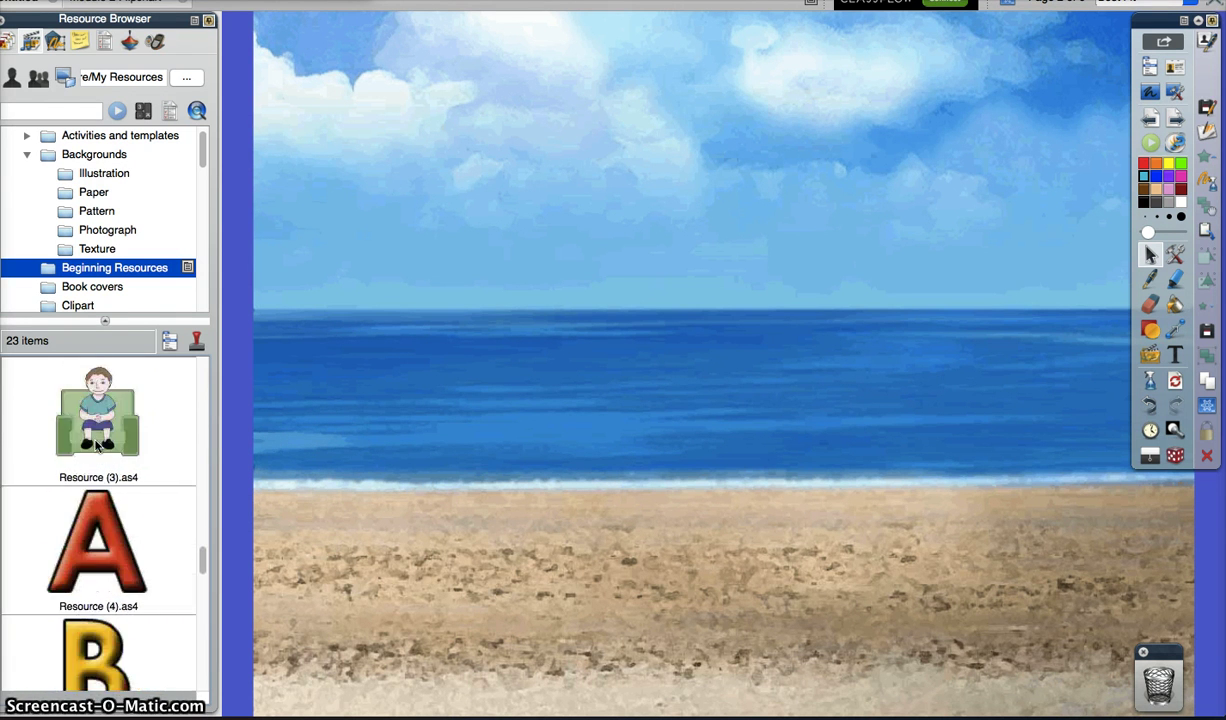
pyautogui.scroll(-10, 97, 447)
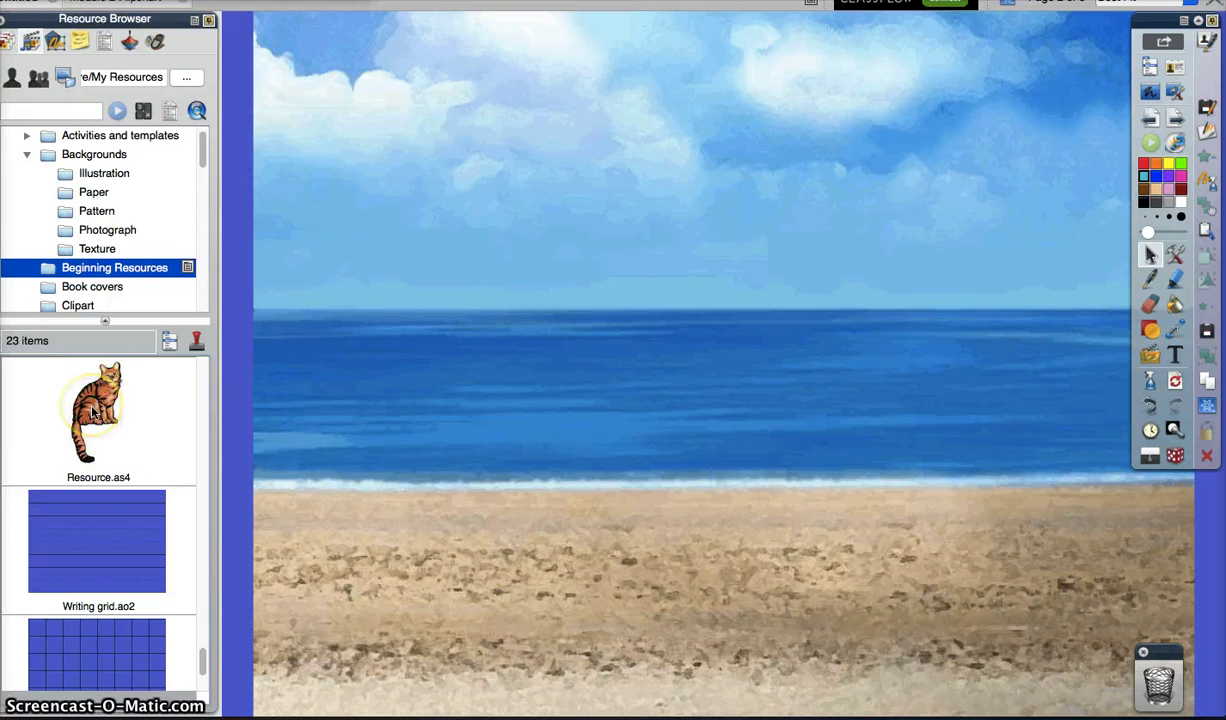
pyautogui.scroll(10, 92, 408)
pyautogui.scroll(2, 92, 408)
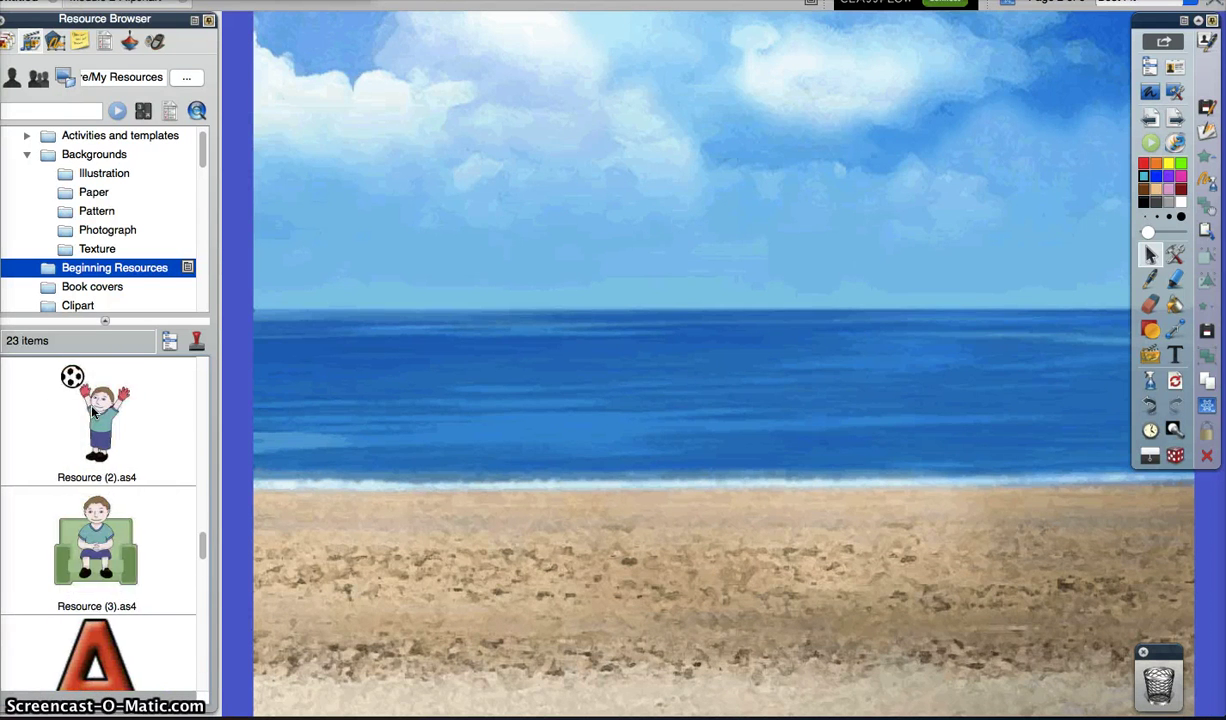
pyautogui.scroll(2, 92, 410)
pyautogui.scroll(-2, 92, 410)
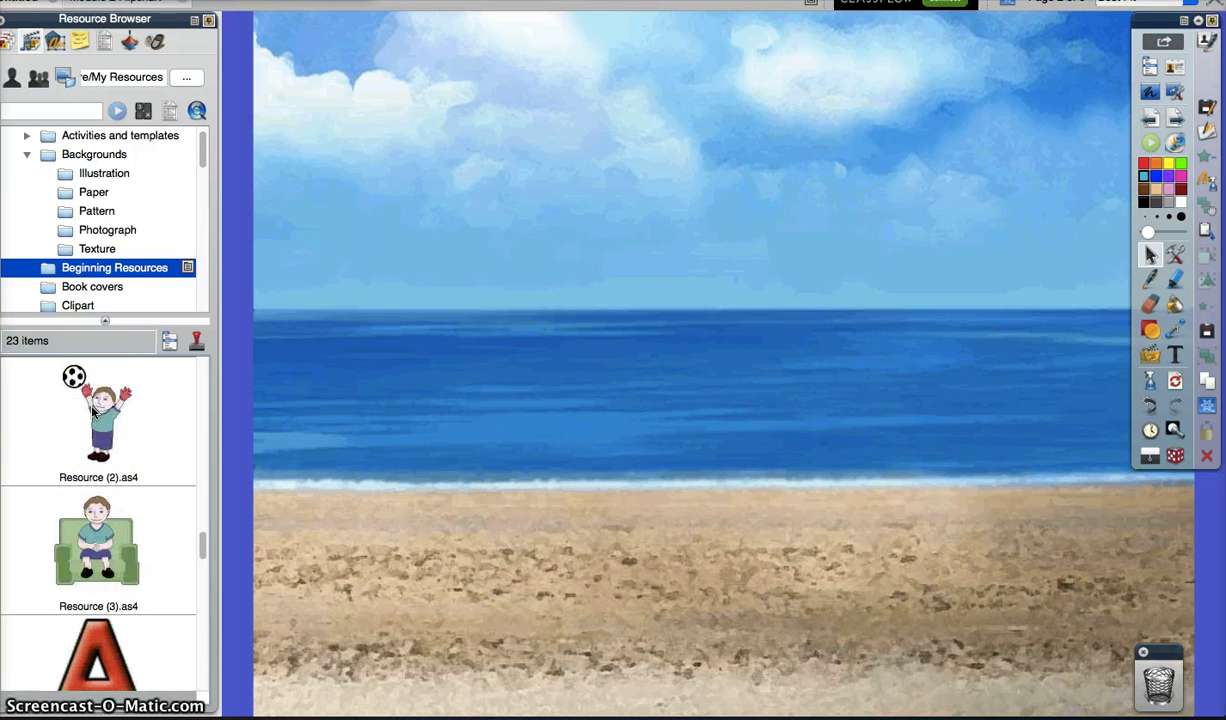
pyautogui.moveTo(140, 372); pyautogui.dragTo(665, 370)
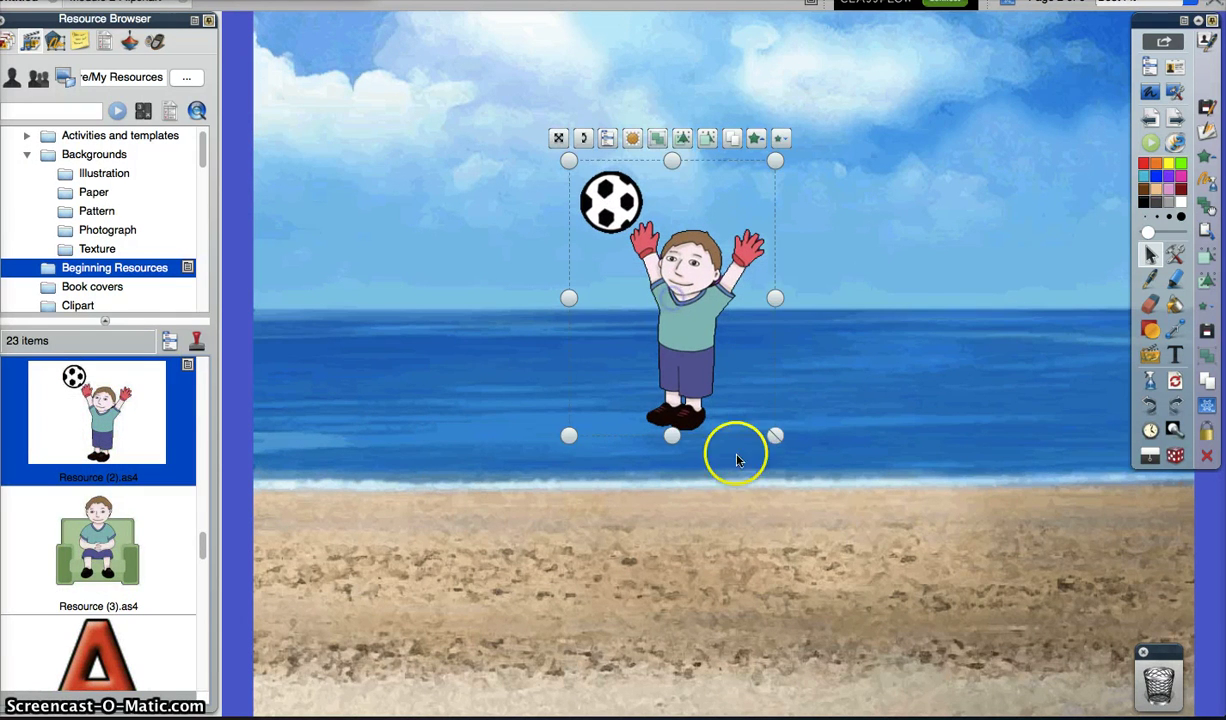
pyautogui.click(843, 383)
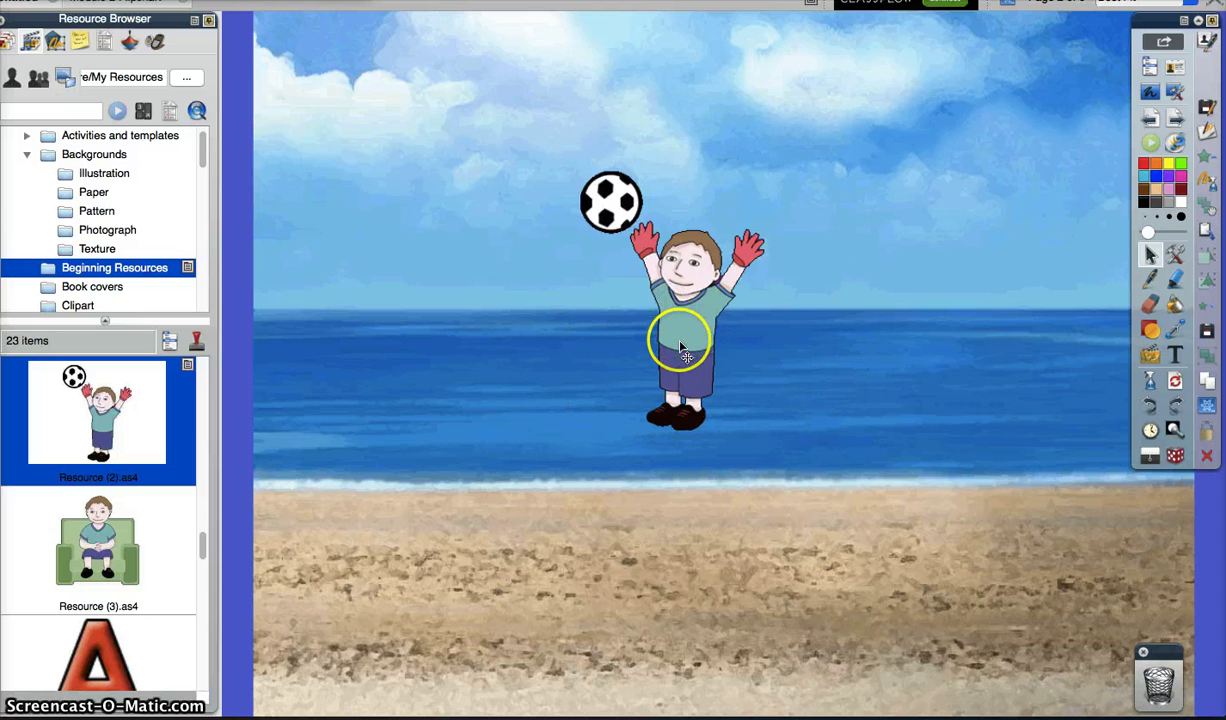
# - Move the boy picture down so his feet stand on the sand at the shoreline, and deselect it
pyautogui.moveTo(680, 348); pyautogui.dragTo(687, 430)
pyautogui.click(843, 446)
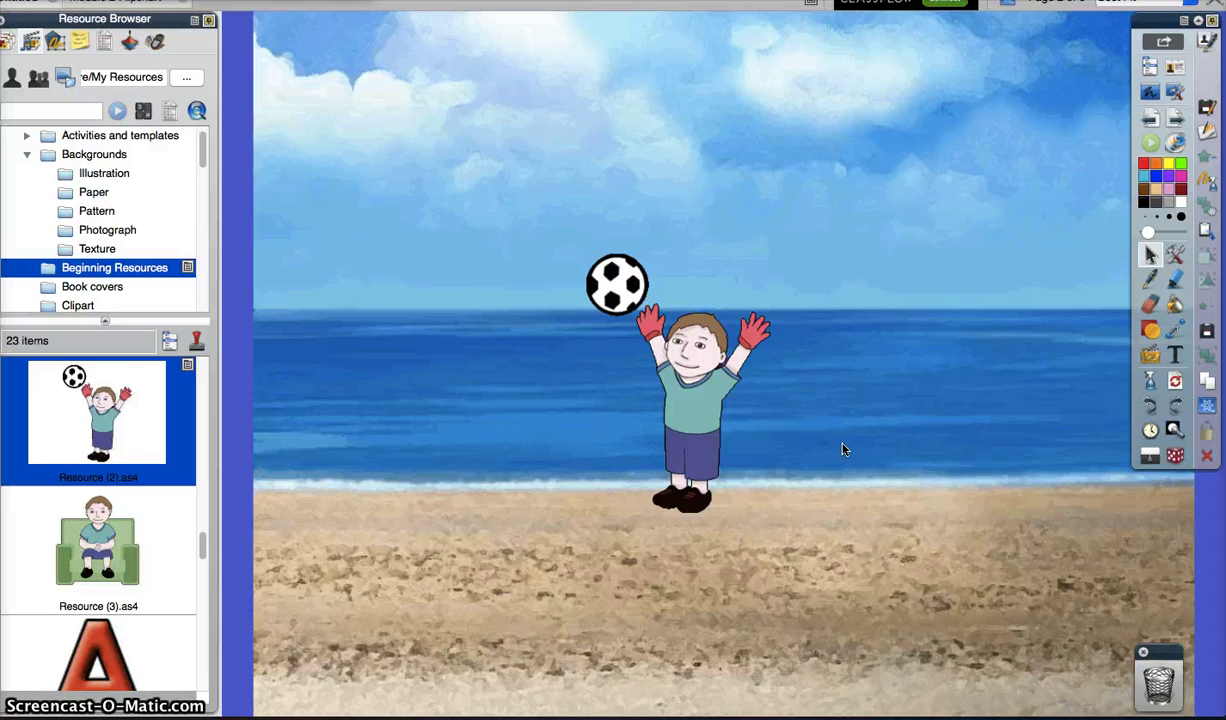
pyautogui.click(835, 440)
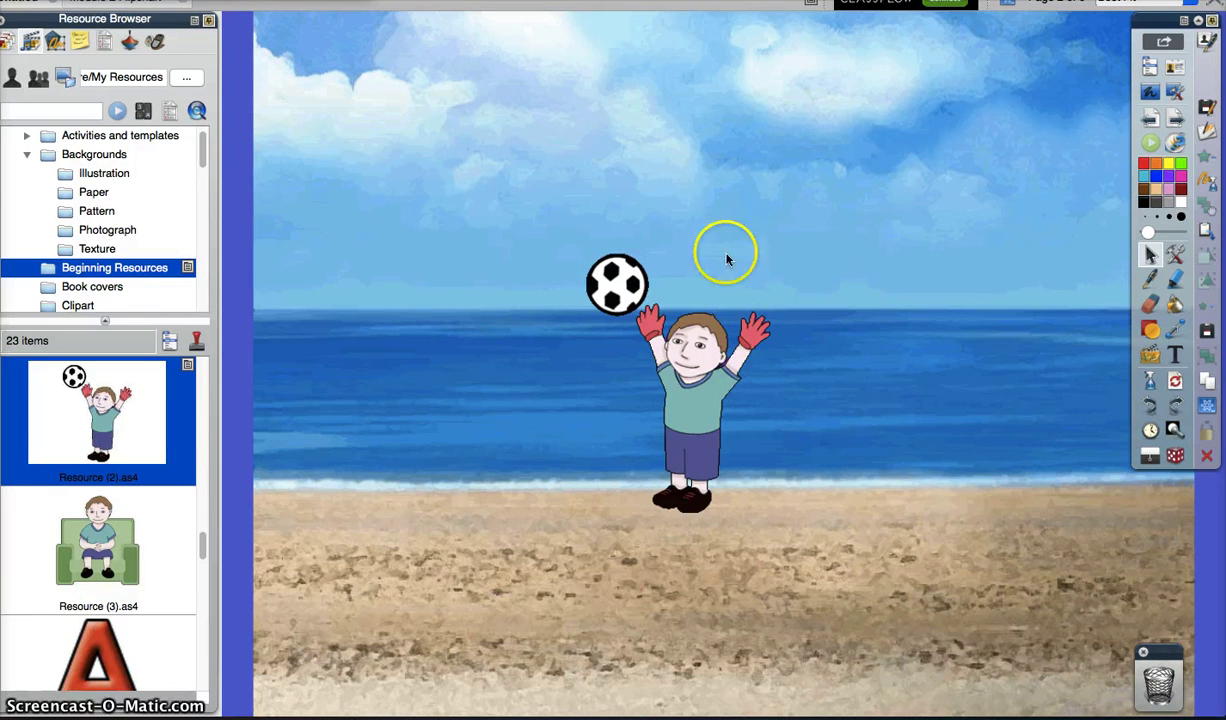
# - Shrink the boy picture slightly in proportion, and adjust its placement with a small shift up and right and a slight rotation
pyautogui.click(692, 400)
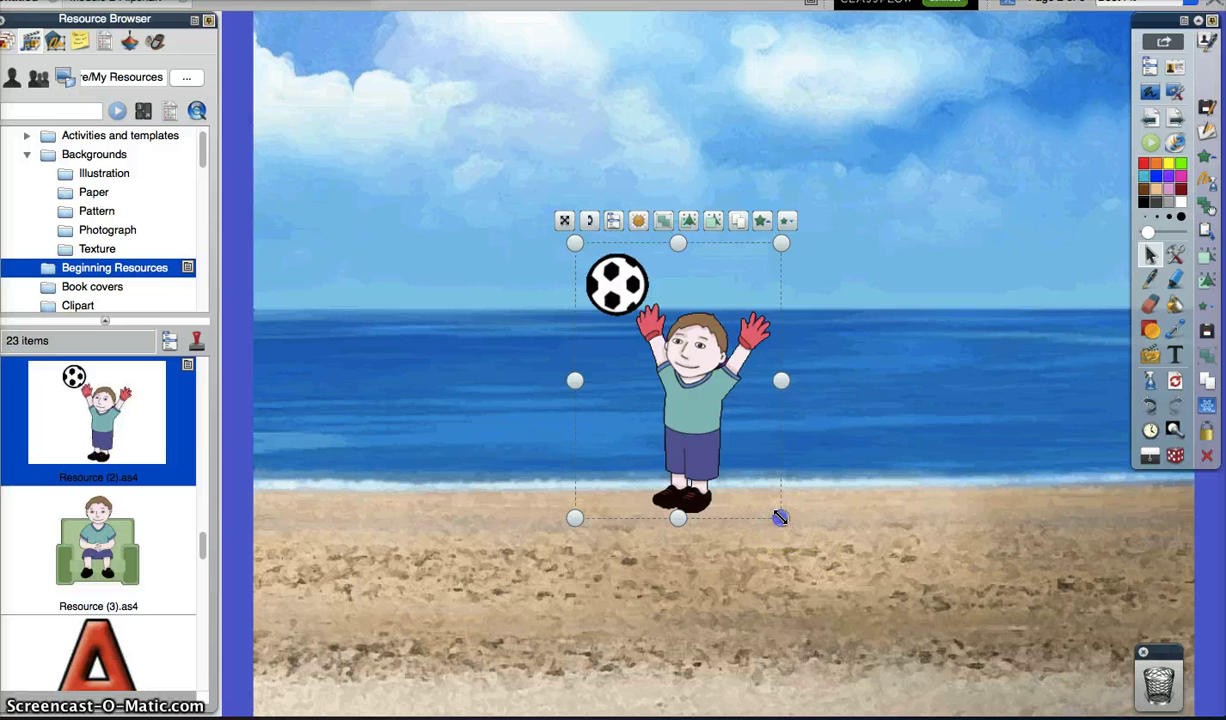
pyautogui.moveTo(781, 518)
pyautogui.mouseDown()
pyautogui.moveTo(865, 586)
pyautogui.moveTo(912, 662)
pyautogui.moveTo(632, 303)
pyautogui.moveTo(738, 460)
pyautogui.moveTo(777, 495)
pyautogui.mouseUp()
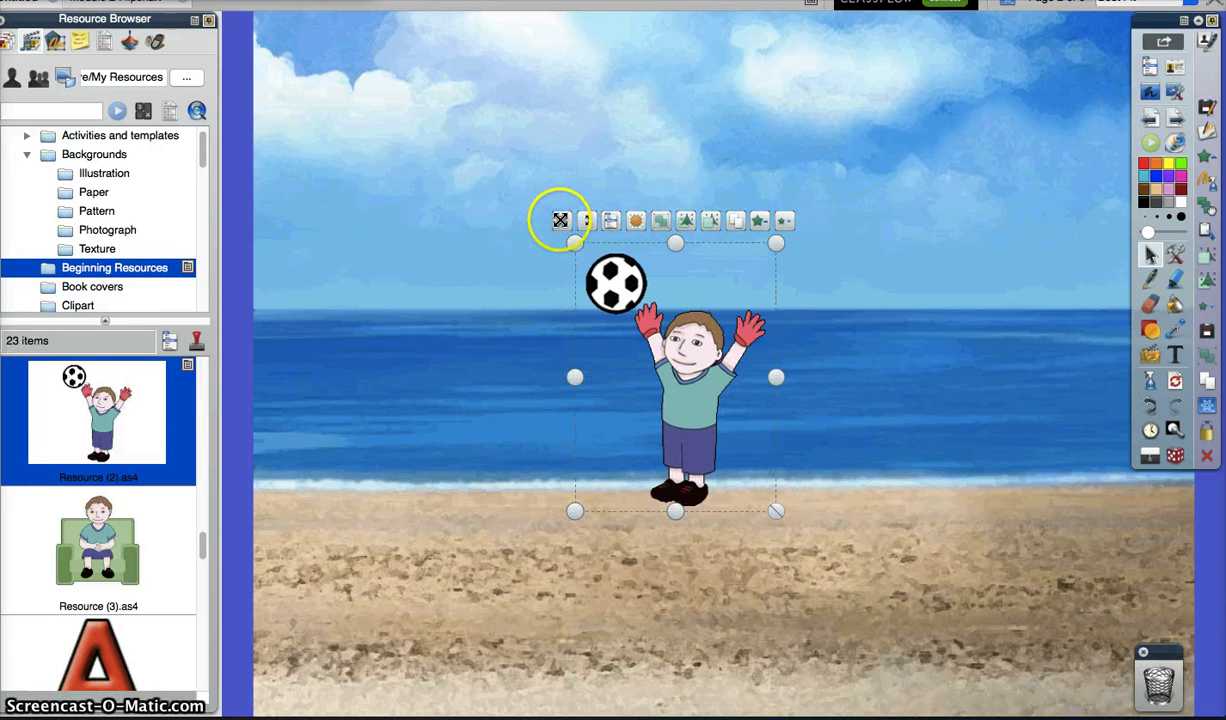
pyautogui.moveTo(560, 220)
pyautogui.mouseDown()
pyautogui.moveTo(638, 219)
pyautogui.moveTo(468, 30)
pyautogui.moveTo(409, 282)
pyautogui.moveTo(829, 276)
pyautogui.moveTo(706, 112)
pyautogui.moveTo(898, 248)
pyautogui.moveTo(614, 178)
pyautogui.moveTo(576, 212)
pyautogui.mouseUp()
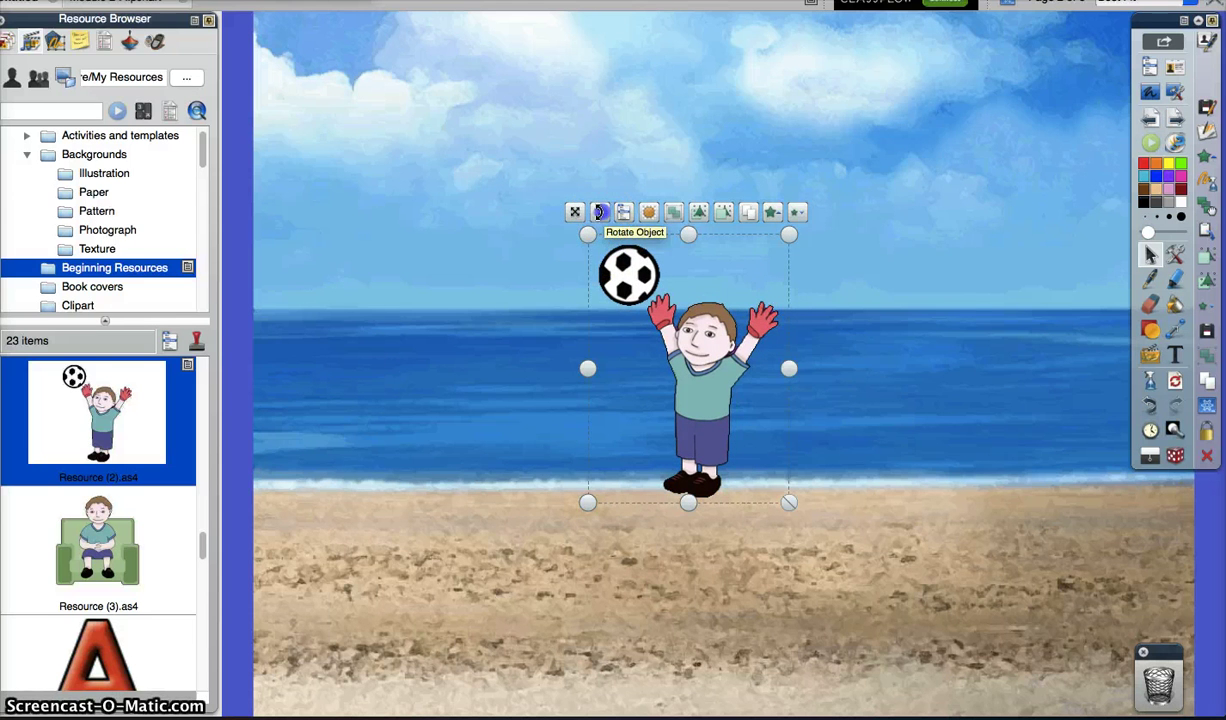
pyautogui.moveTo(600, 212)
pyautogui.mouseDown()
pyautogui.moveTo(585, 262)
pyautogui.moveTo(626, 388)
pyautogui.moveTo(608, 292)
pyautogui.moveTo(690, 236)
pyautogui.moveTo(785, 235)
pyautogui.moveTo(613, 230)
pyautogui.mouseUp()
# - Examine the object menu's editing, Align, Transform, Reorder and locking options for the boy picture without applying any
pyautogui.click(624, 215)
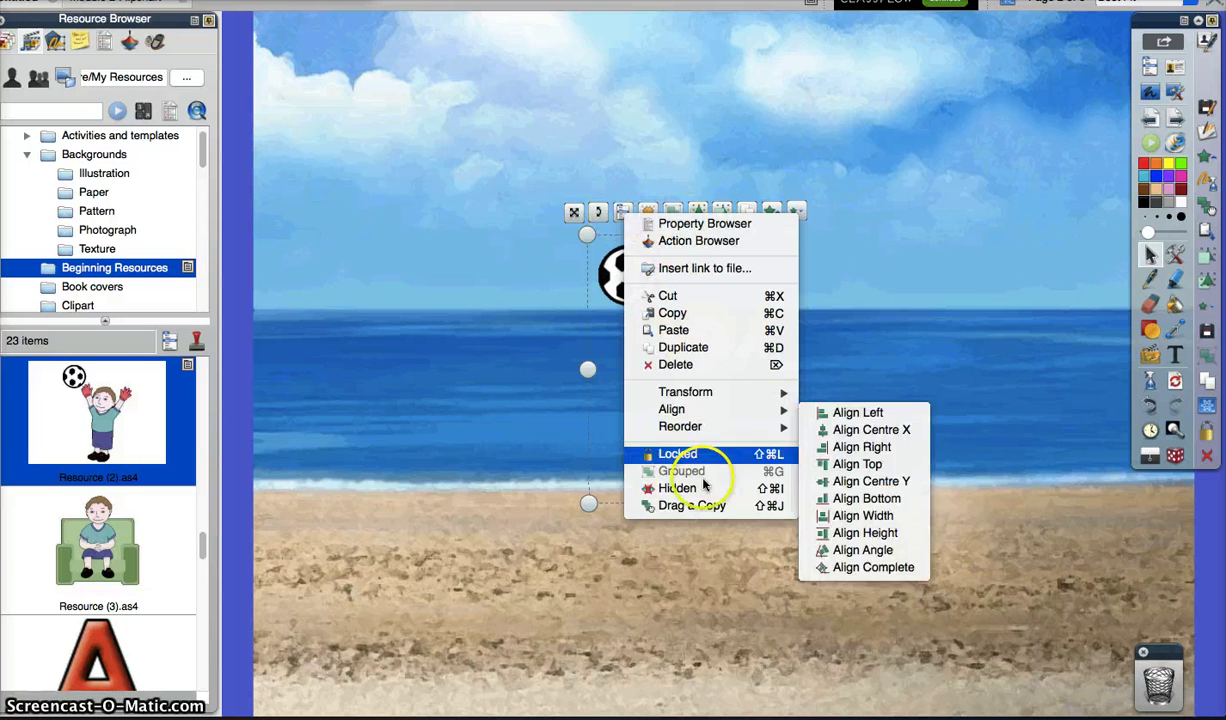
pyautogui.click(870, 402)
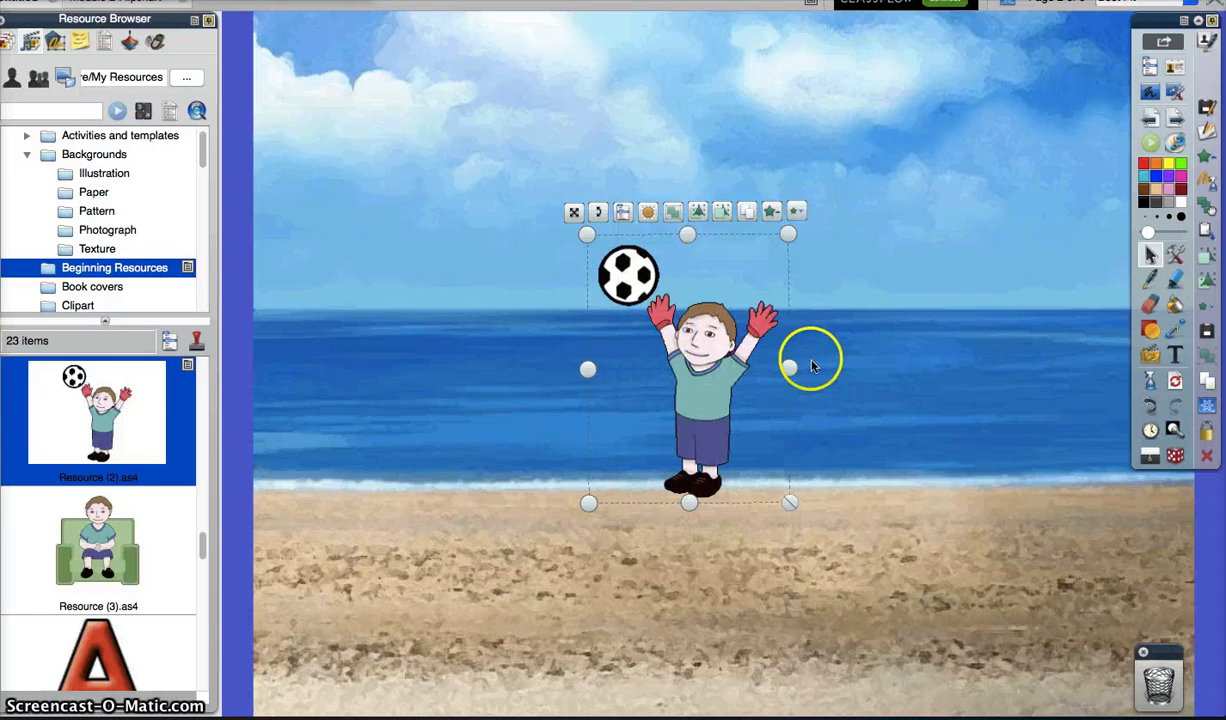
pyautogui.rightClick(684, 378)
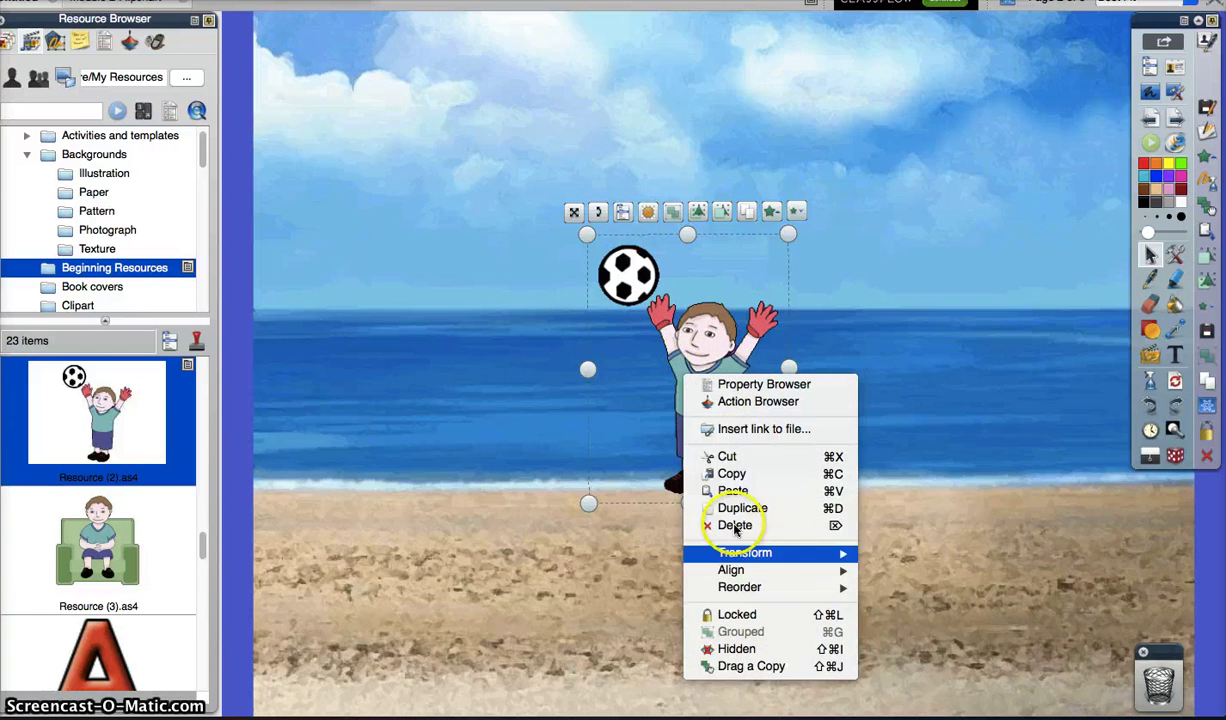
pyautogui.click(621, 215)
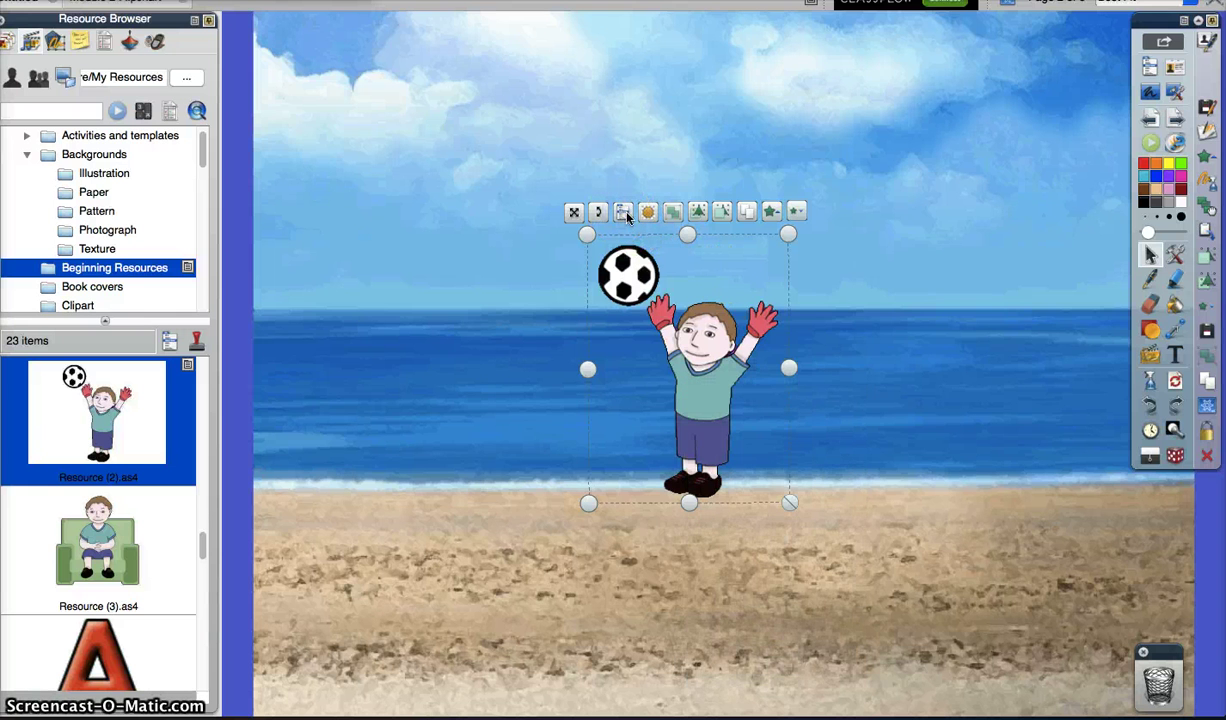
# - Try the translucency control on the boy picture by fading it strongly and restoring full opacity
pyautogui.click(648, 213)
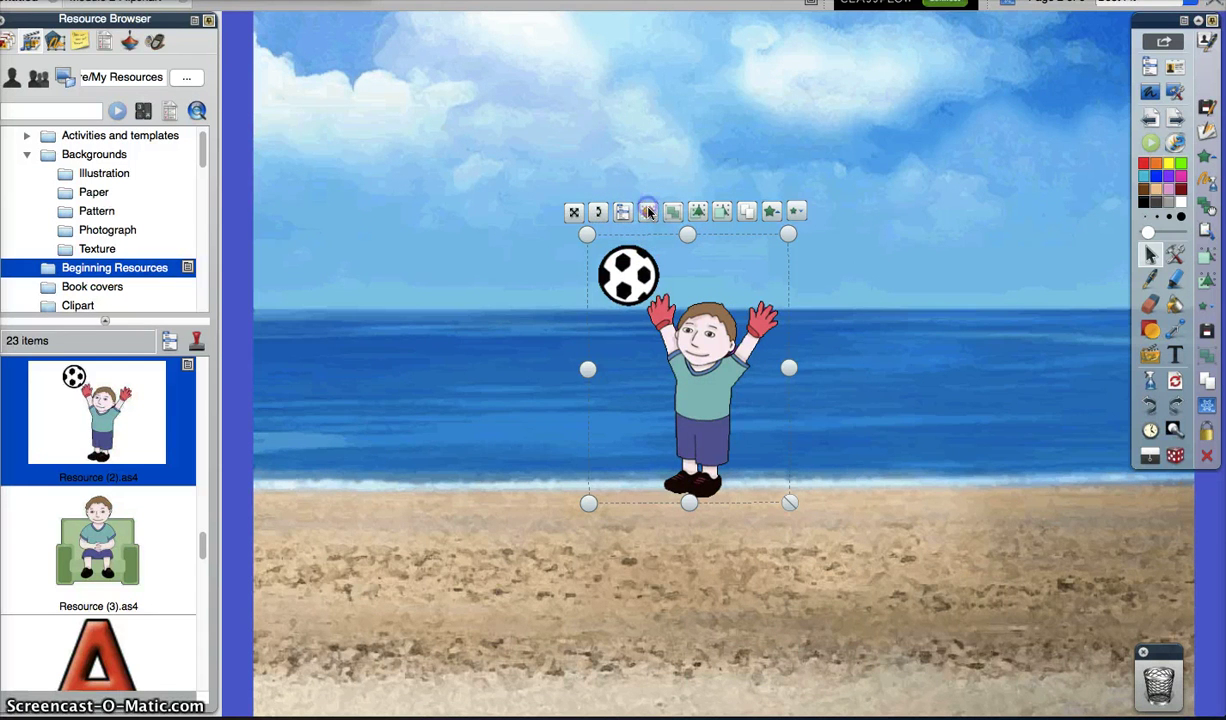
pyautogui.click(648, 213)
pyautogui.moveTo(648, 211); pyautogui.dragTo(586, 214)
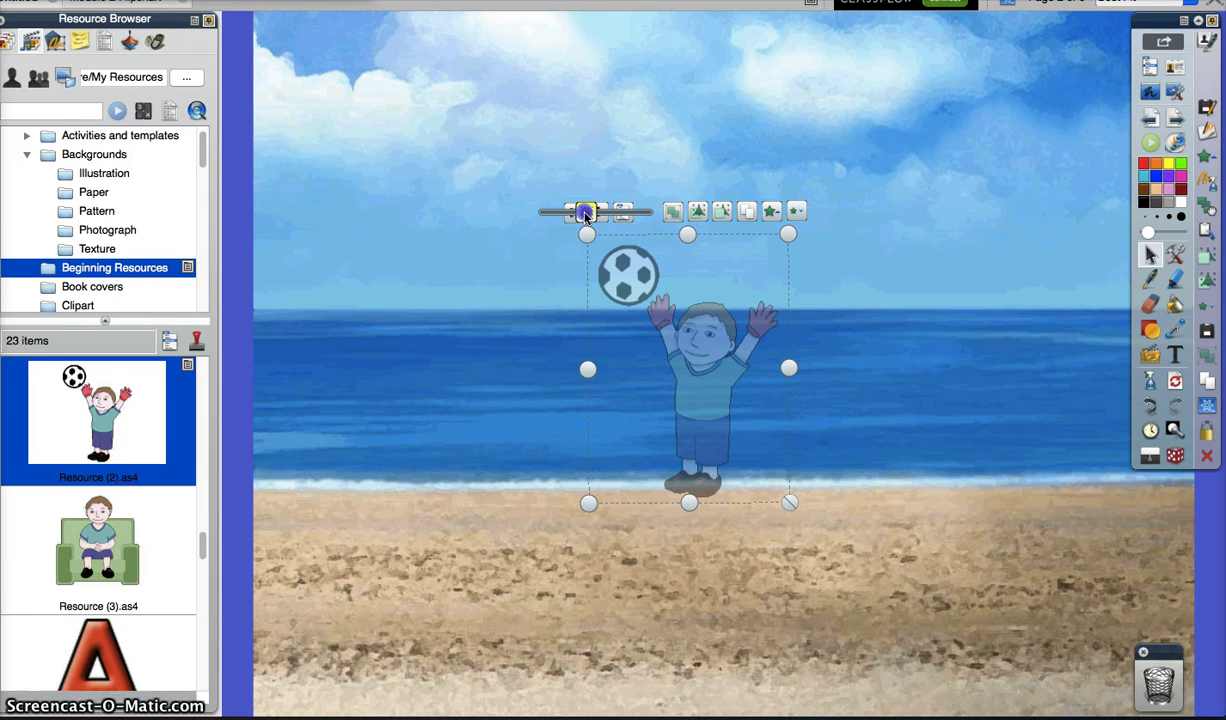
pyautogui.moveTo(634, 213); pyautogui.dragTo(648, 212)
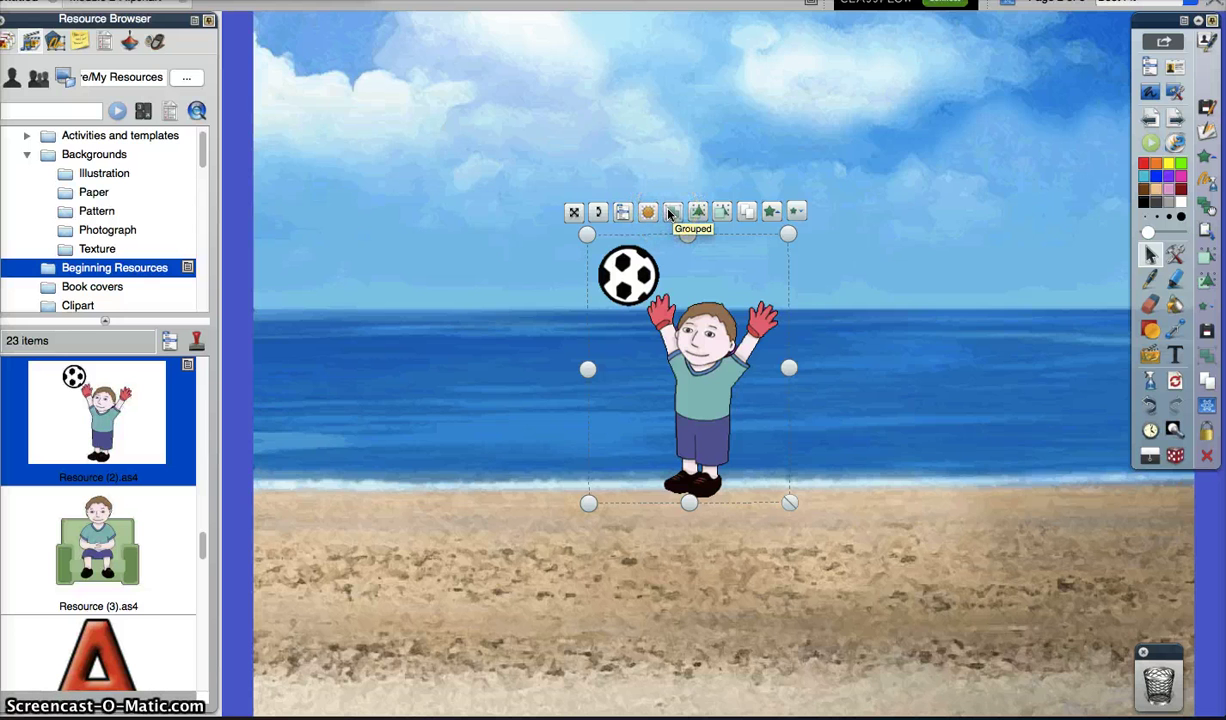
pyautogui.click(670, 215)
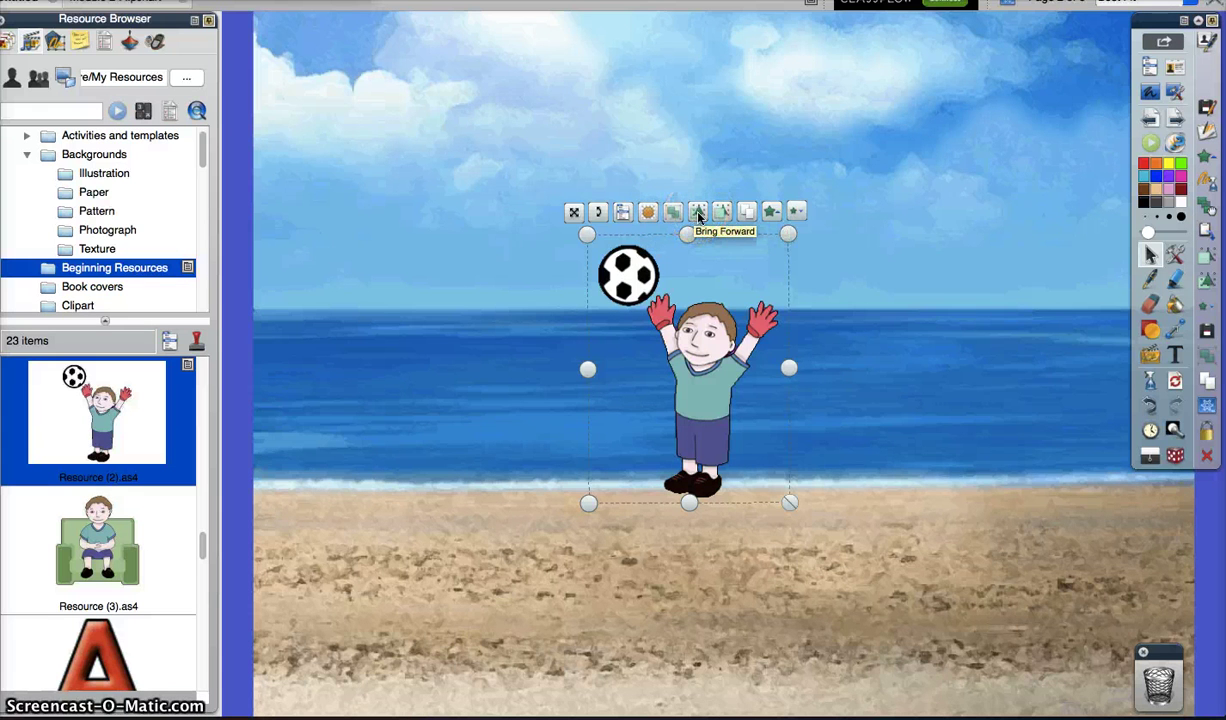
# - Enlarge the boy picture by three size increments, reselecting it if it becomes deselected
pyautogui.click(706, 330)
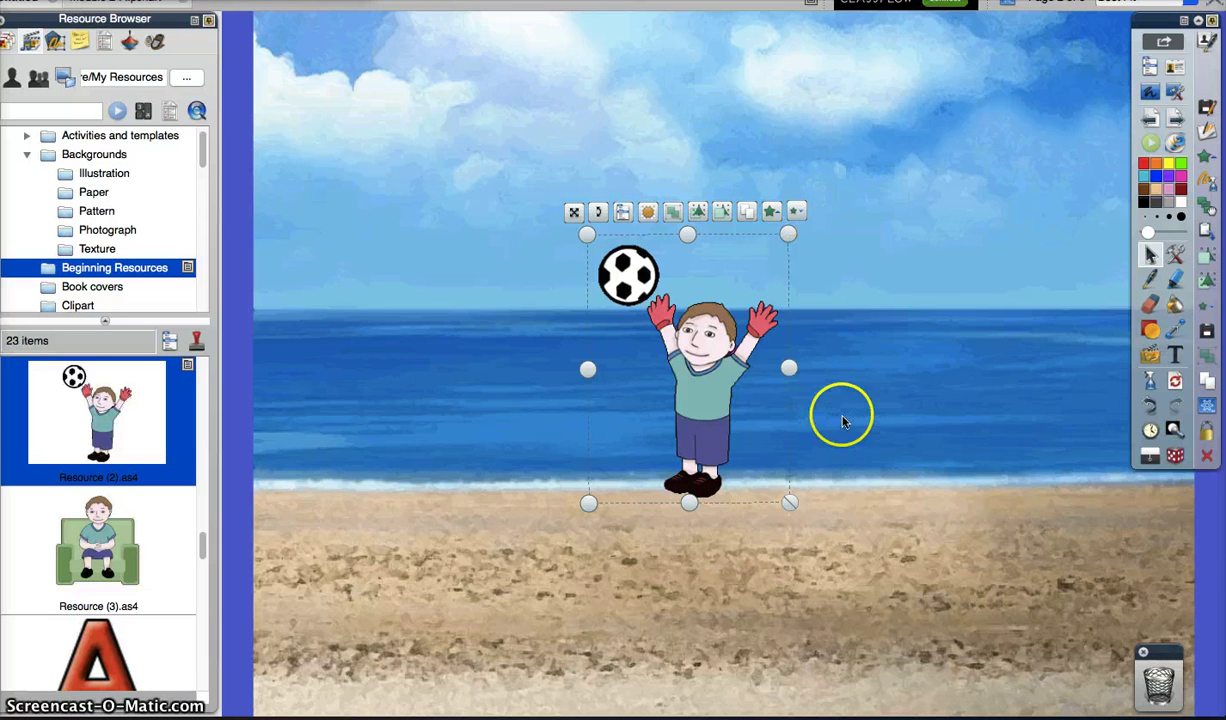
pyautogui.click(771, 213)
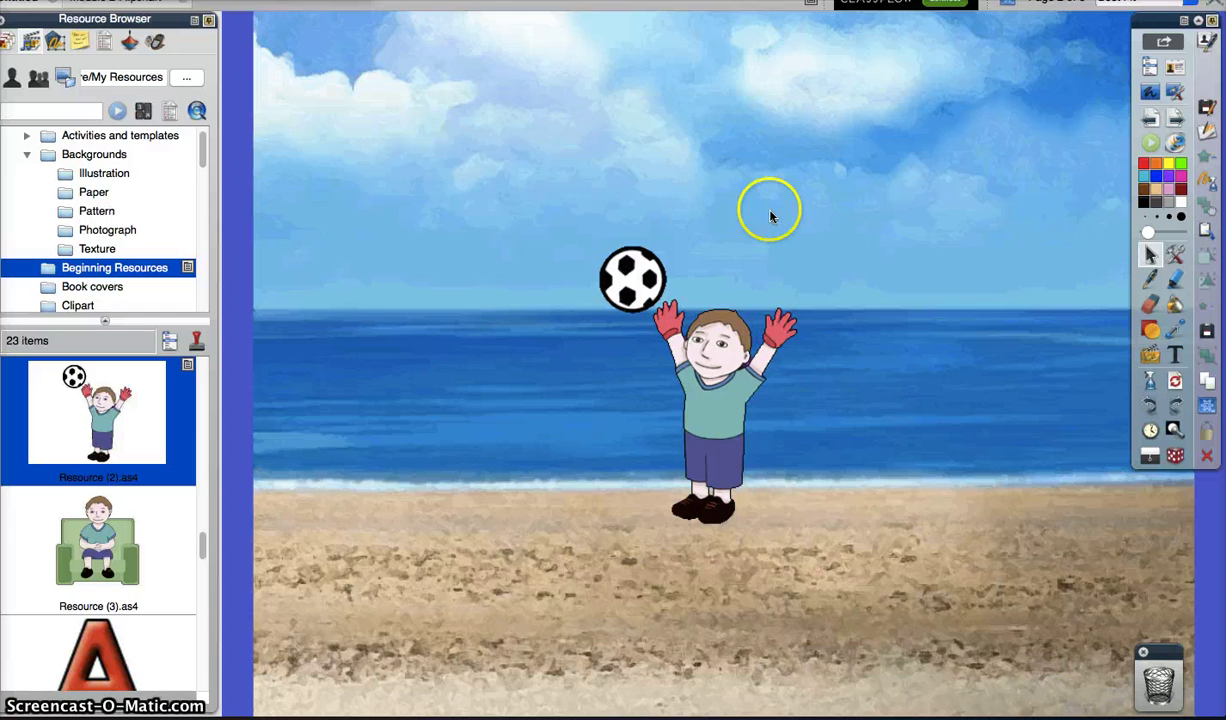
pyautogui.click(725, 405)
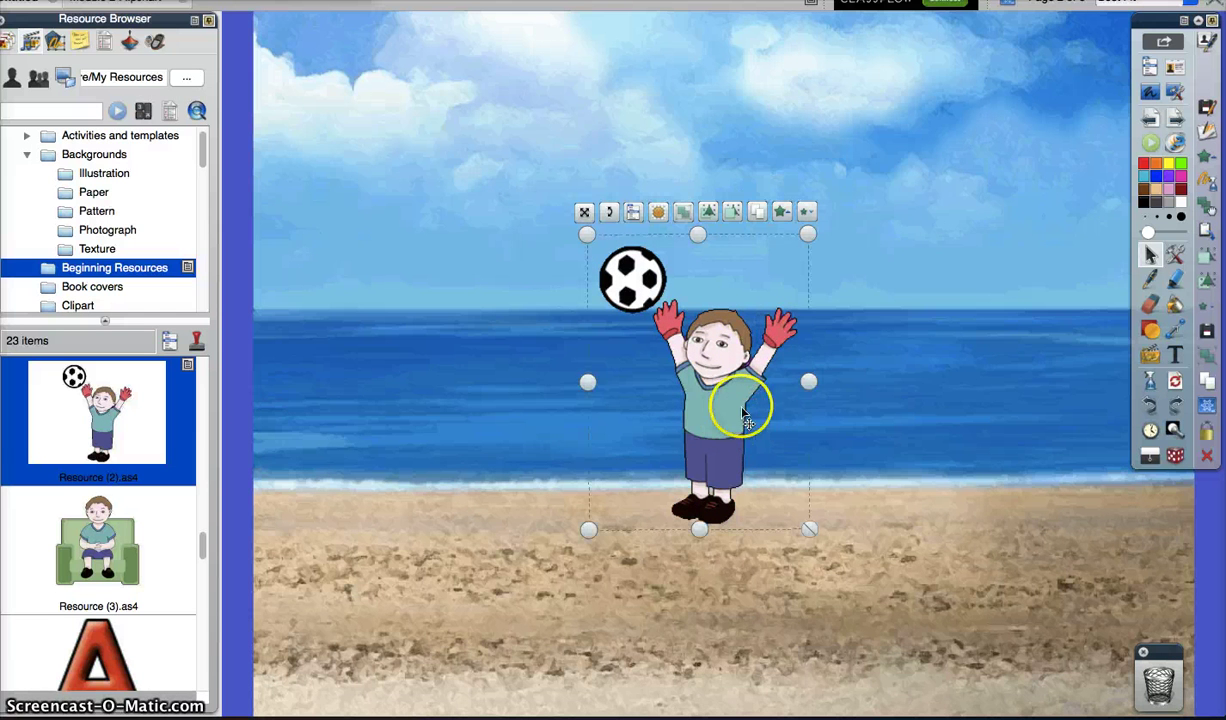
pyautogui.click(781, 213)
pyautogui.click(794, 212)
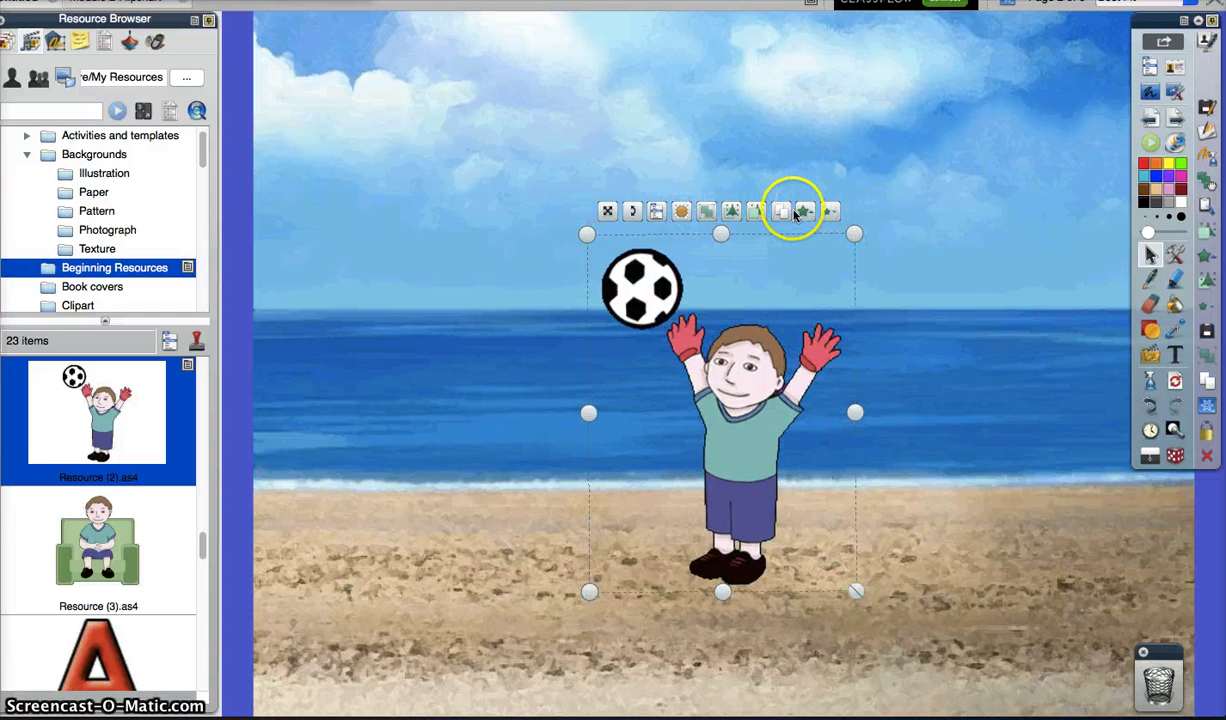
# - Reduce the boy picture by three size increments and deselect it
pyautogui.click(831, 213)
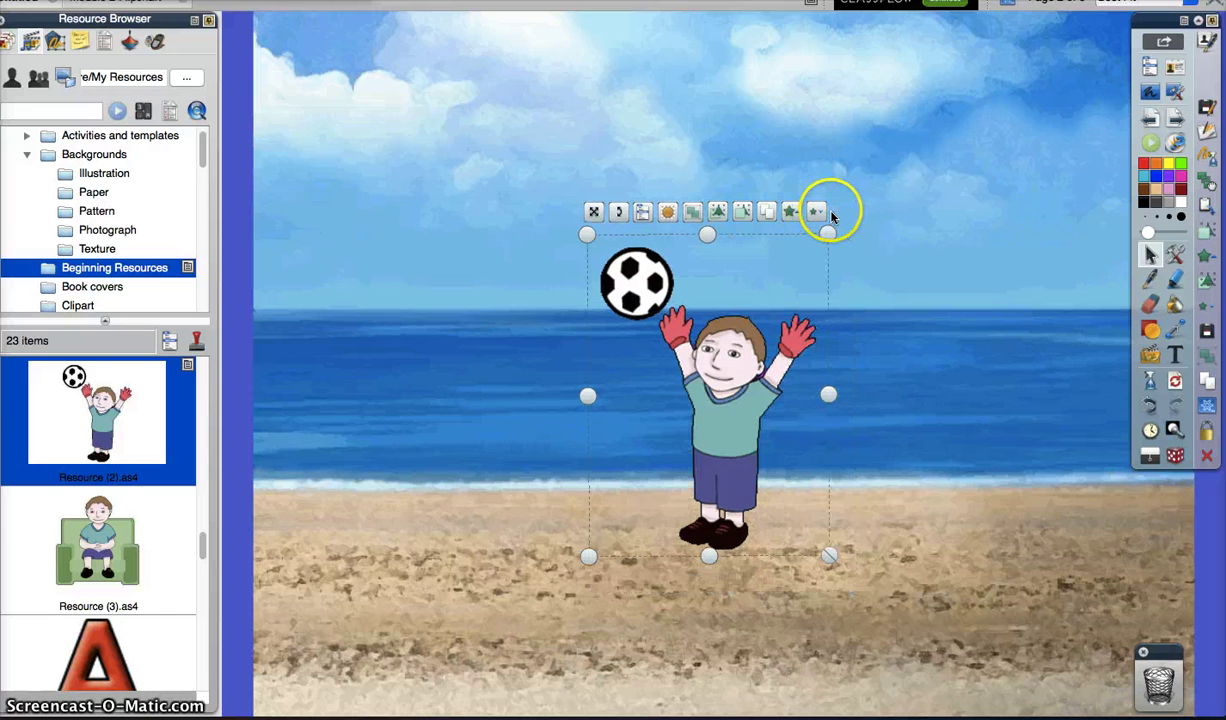
pyautogui.click(818, 213)
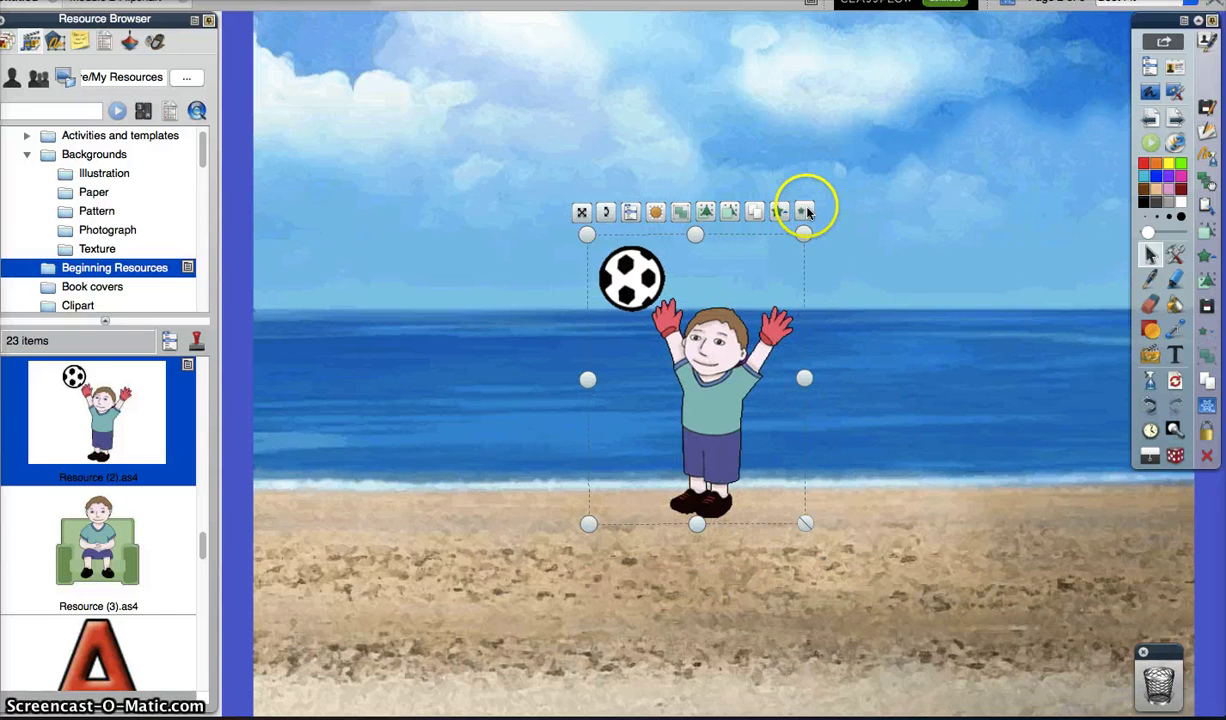
pyautogui.click(807, 212)
pyautogui.click(812, 225)
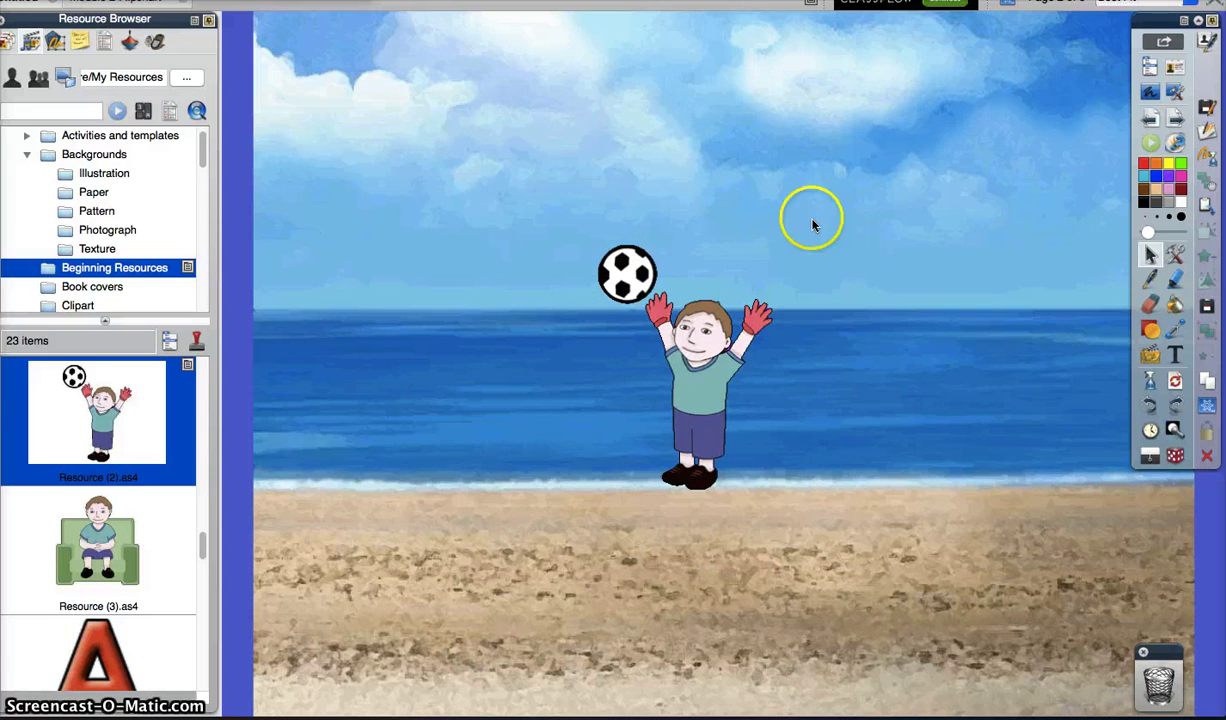
# - Duplicate the boy picture twice to make a staggered stack of three
pyautogui.click(700, 397)
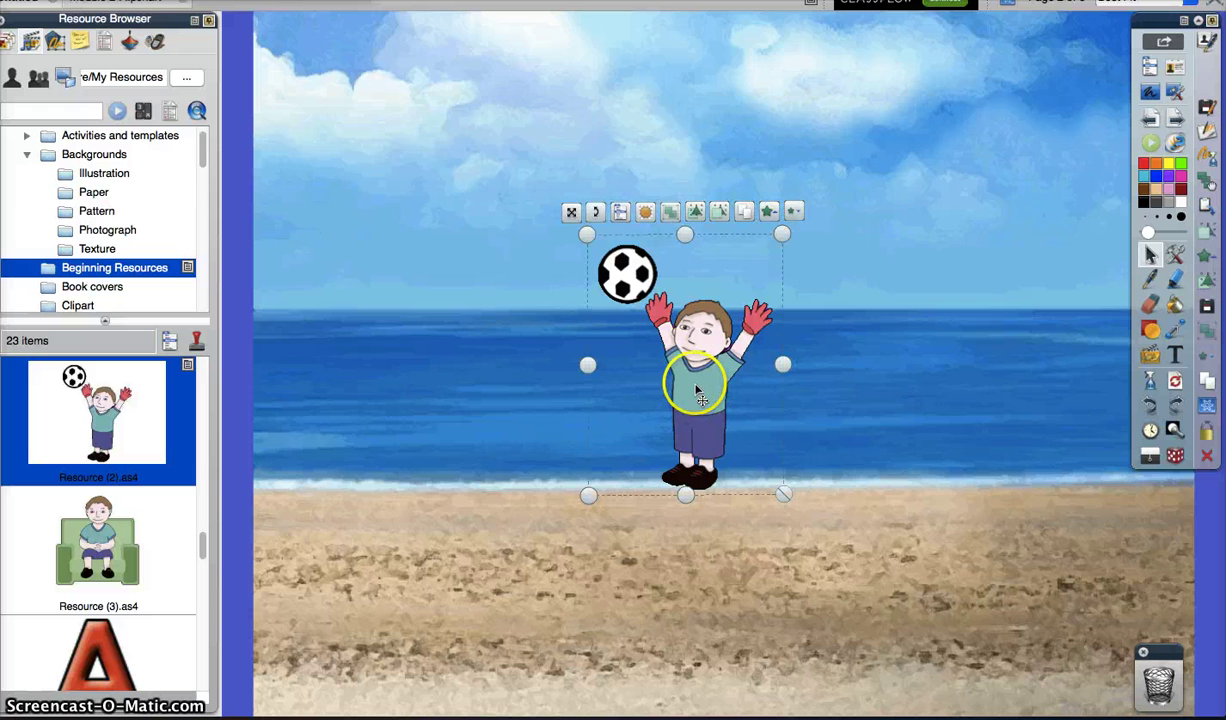
pyautogui.click(746, 212)
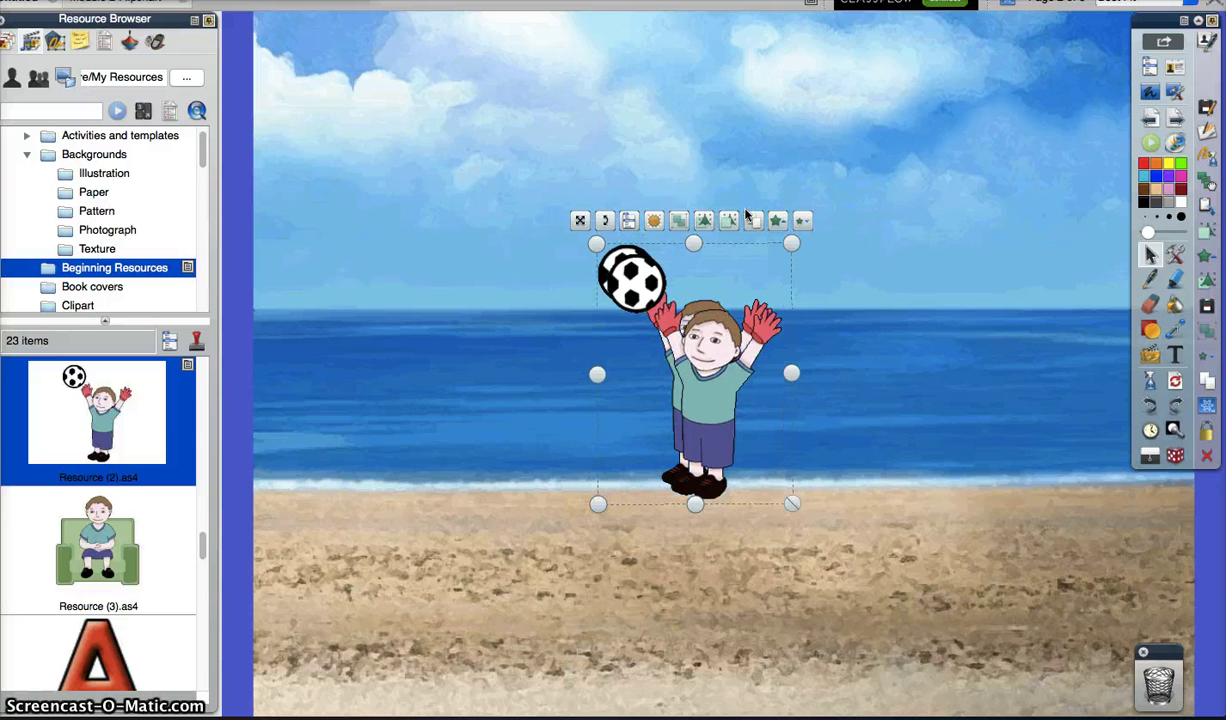
pyautogui.click(754, 221)
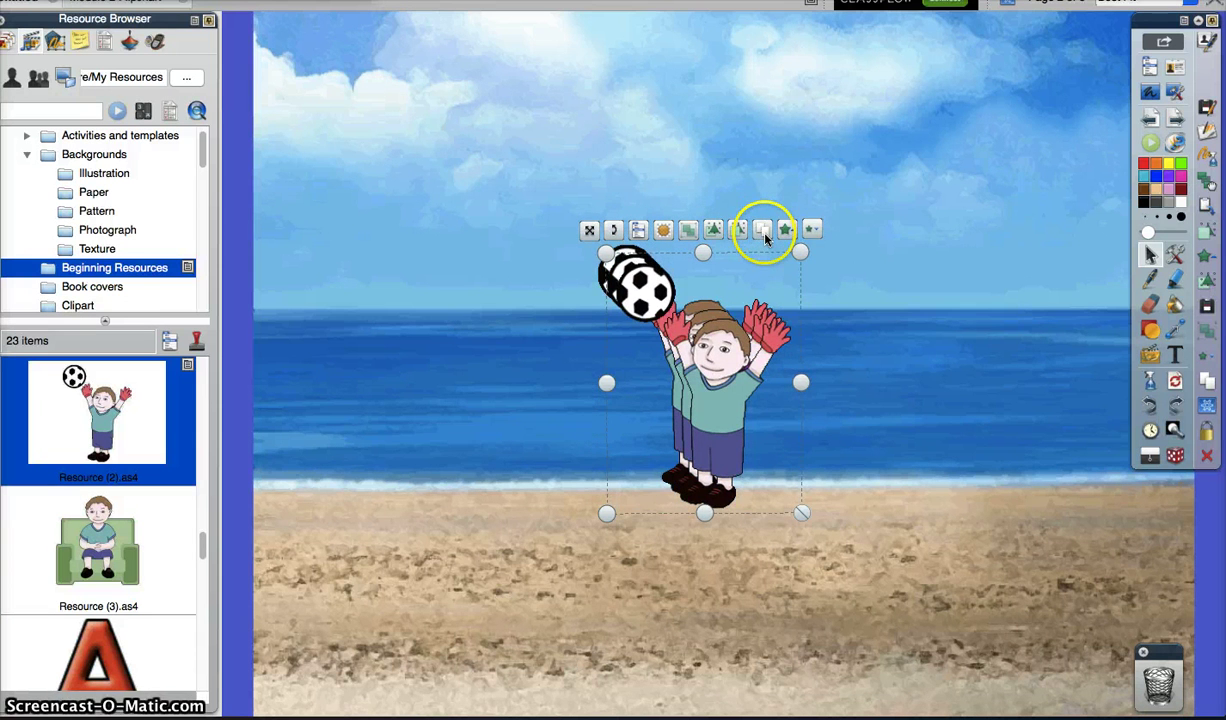
# - Duplicate the boy picture three more times to make a staggered stack of six
pyautogui.click(765, 237)
pyautogui.click(772, 242)
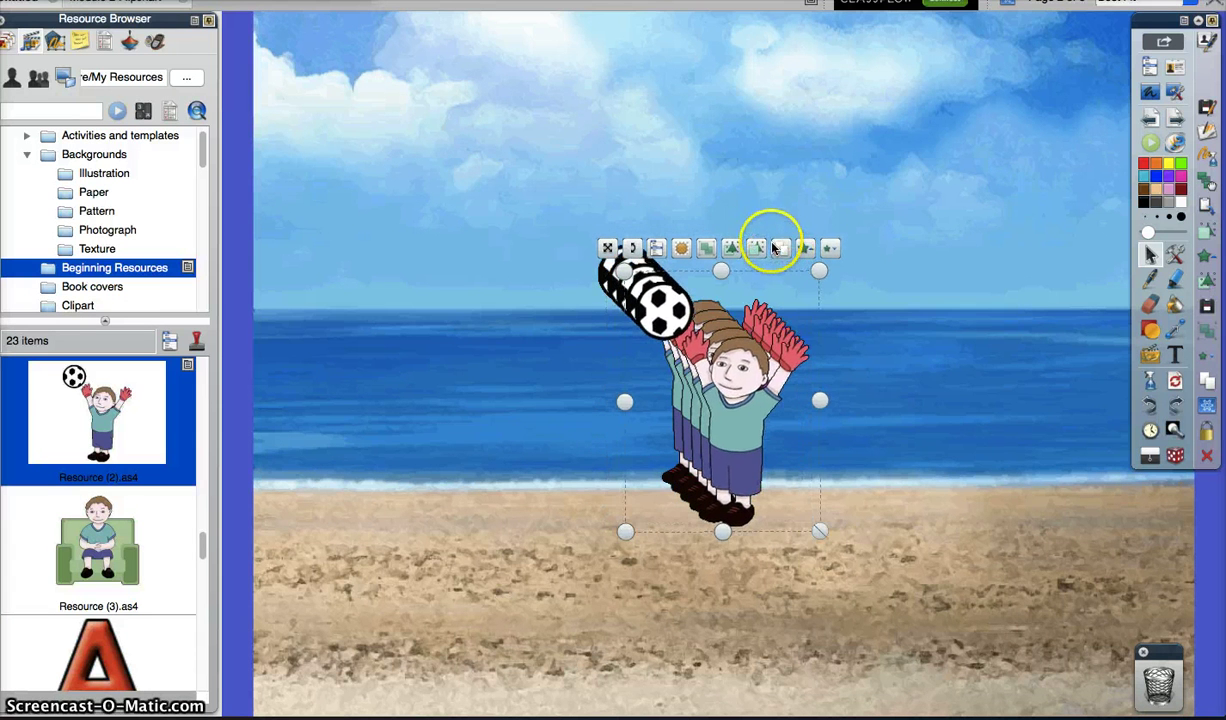
pyautogui.click(780, 250)
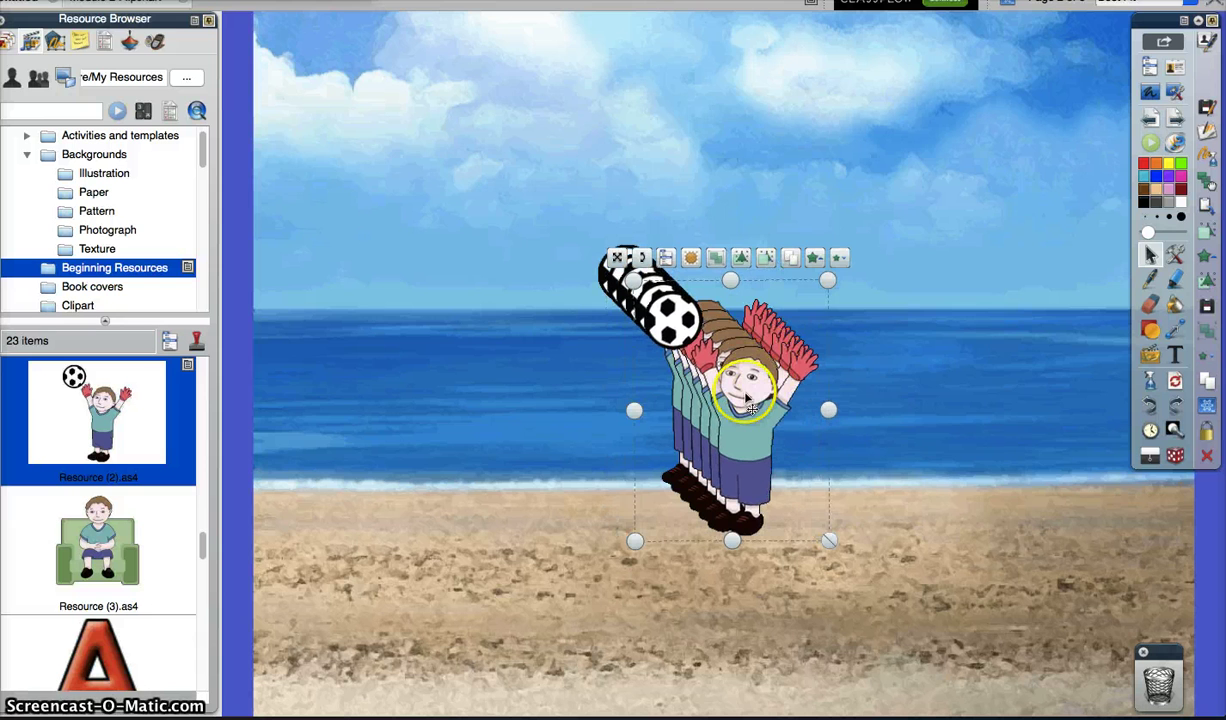
# - Spread the stacked boy copies out, placing four across the sky and one at the right of the shoreline
pyautogui.moveTo(573, 305); pyautogui.dragTo(240, 95)
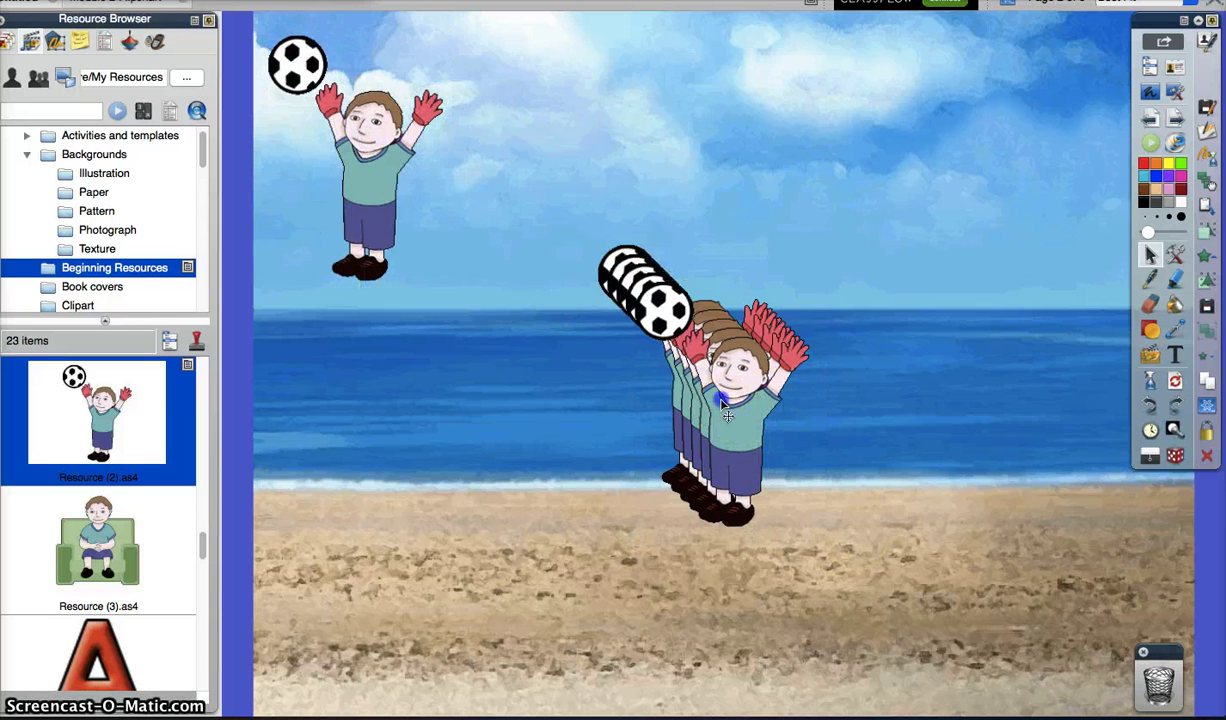
pyautogui.moveTo(778, 415); pyautogui.dragTo(592, 177)
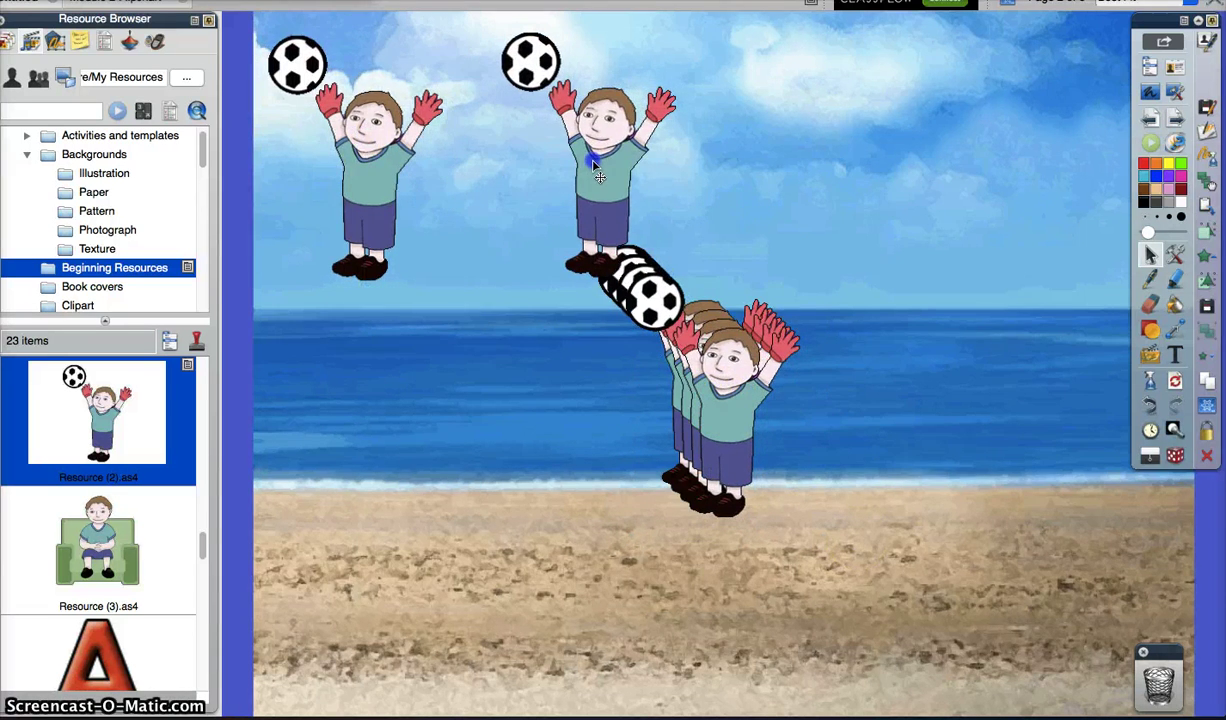
pyautogui.moveTo(714, 418); pyautogui.dragTo(834, 172)
pyautogui.moveTo(716, 420); pyautogui.dragTo(1050, 215)
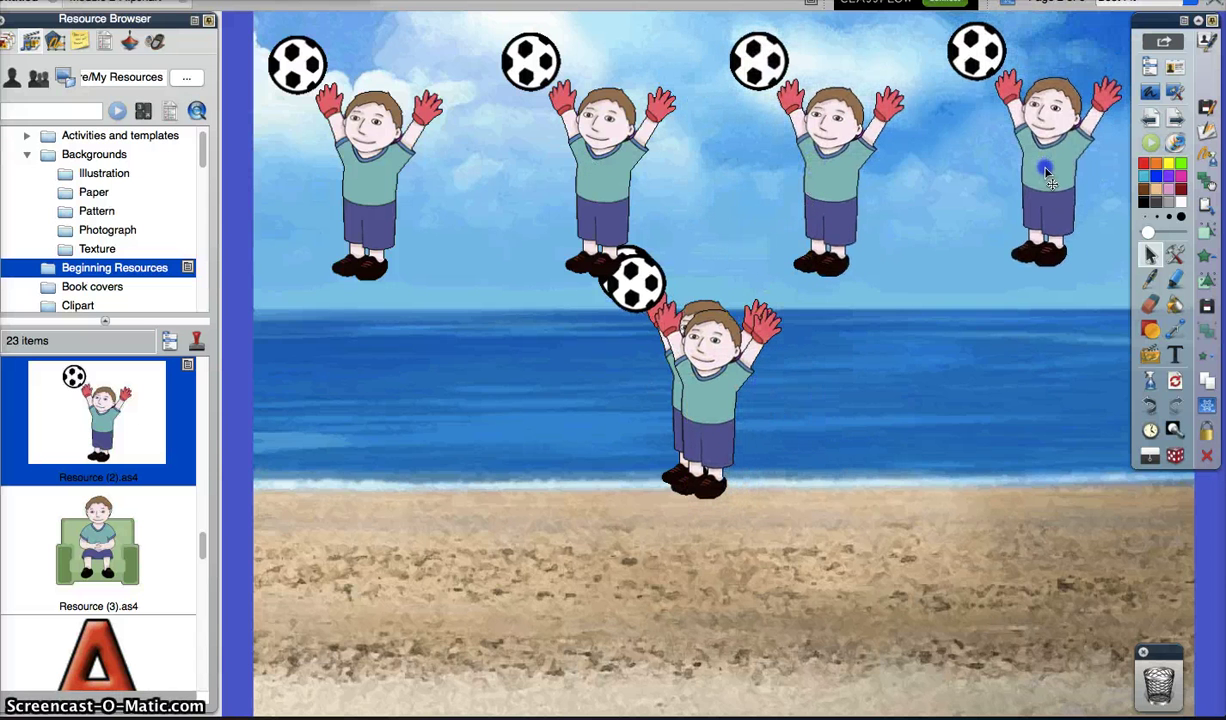
pyautogui.moveTo(752, 415); pyautogui.dragTo(1056, 470)
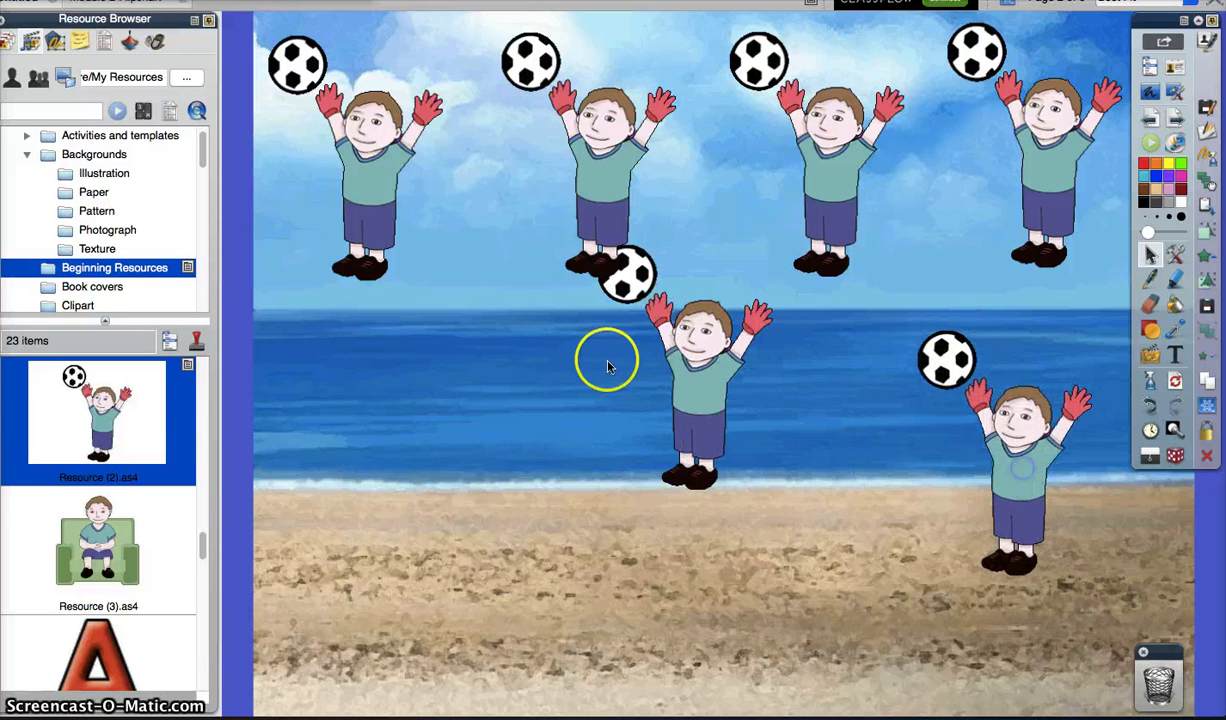
# - Rearrange the boy copies into a row of three across the sky and three along the shoreline
pyautogui.moveTo(673, 364)
pyautogui.mouseDown()
pyautogui.moveTo(708, 322)
pyautogui.moveTo(672, 395)
pyautogui.moveTo(682, 386)
pyautogui.mouseUp()
pyautogui.moveTo(615, 170); pyautogui.dragTo(466, 530)
pyautogui.moveTo(838, 183); pyautogui.dragTo(742, 175)
pyautogui.moveTo(711, 407); pyautogui.dragTo(721, 443)
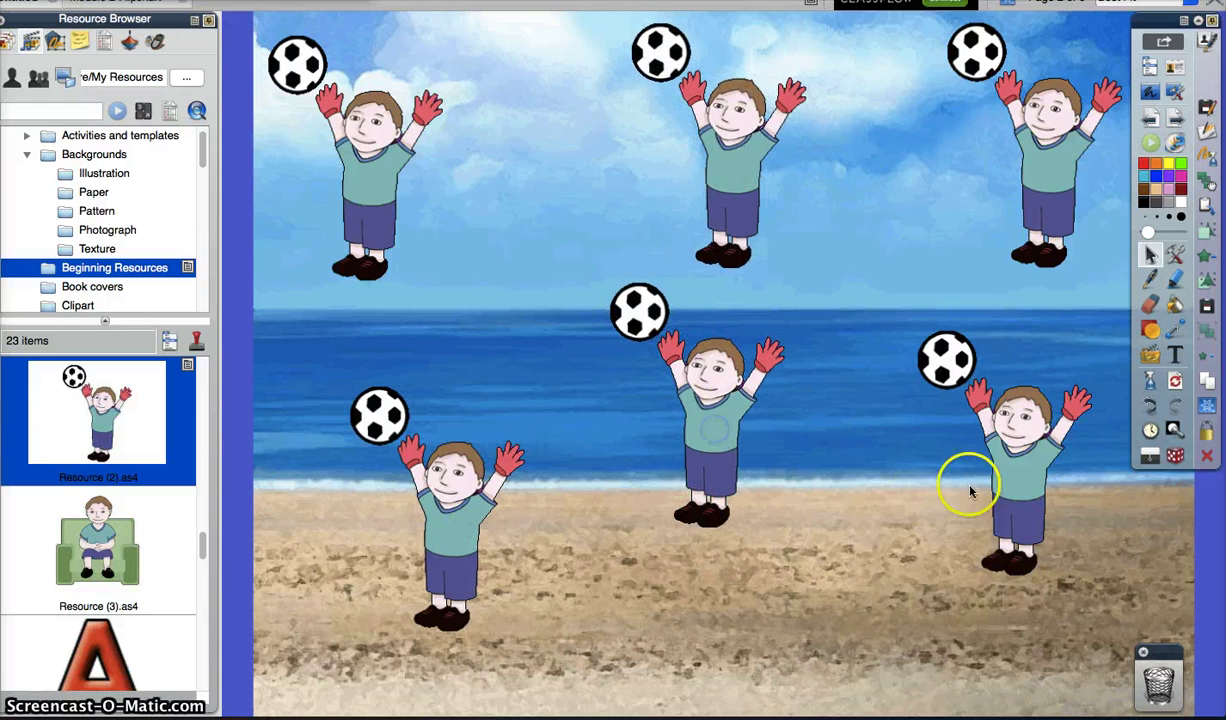
pyautogui.moveTo(970, 490); pyautogui.dragTo(948, 545)
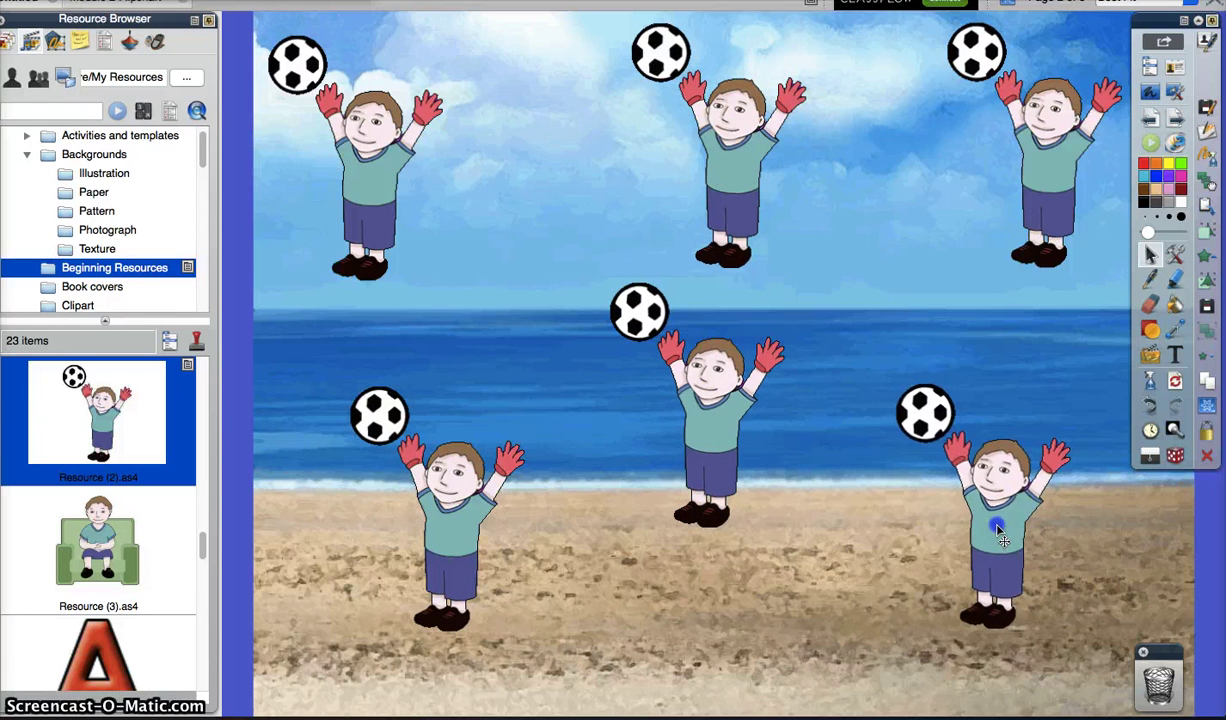
# - Shrink the upper-left boy, then enlarge the upper-middle boy and shift it slightly up and left
pyautogui.click(370, 178)
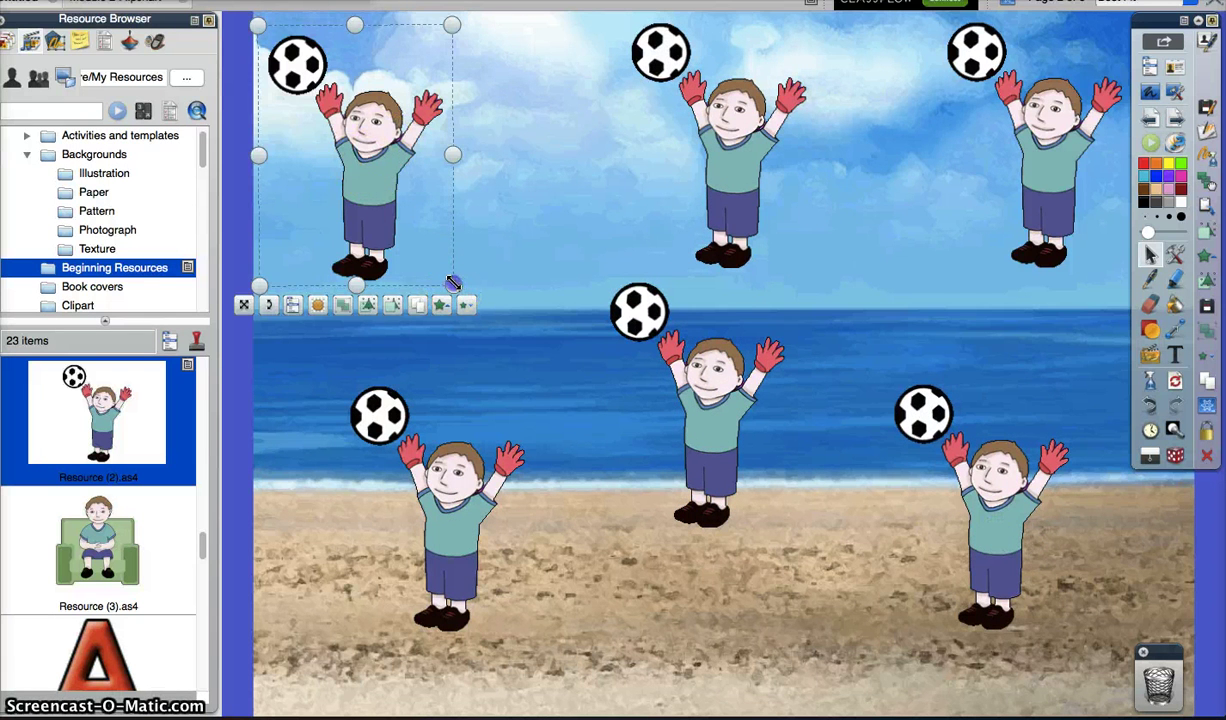
pyautogui.moveTo(453, 284); pyautogui.dragTo(372, 197)
pyautogui.click(772, 238)
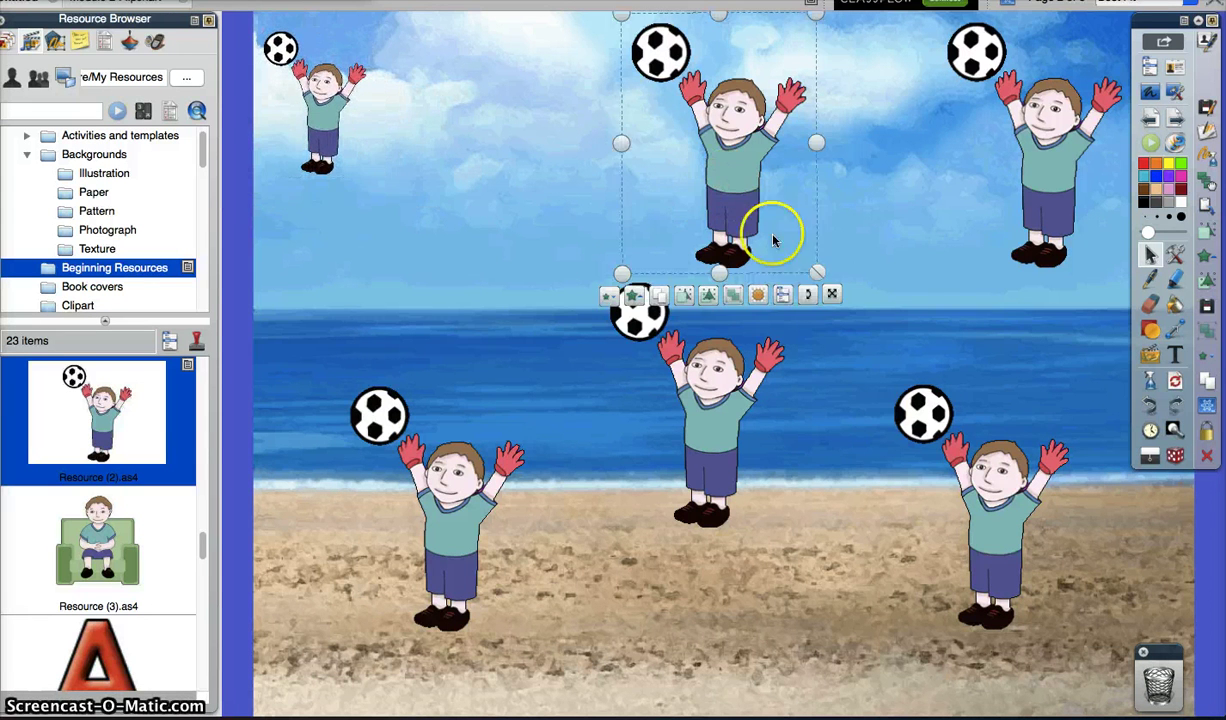
pyautogui.moveTo(816, 272); pyautogui.dragTo(885, 333)
pyautogui.moveTo(781, 266); pyautogui.dragTo(735, 228)
# - Rotate the upper-right boy about 60 degrees clockwise and move it slightly down and left
pyautogui.click(1020, 173)
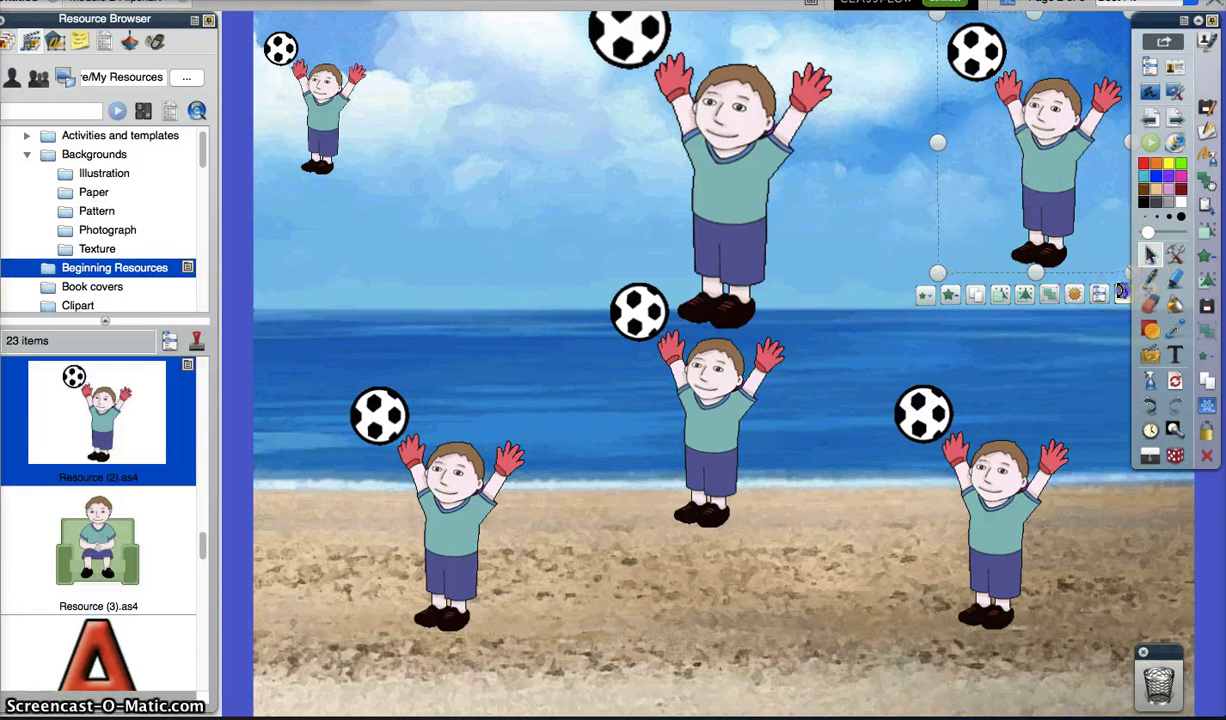
pyautogui.moveTo(1122, 291); pyautogui.dragTo(940, 286)
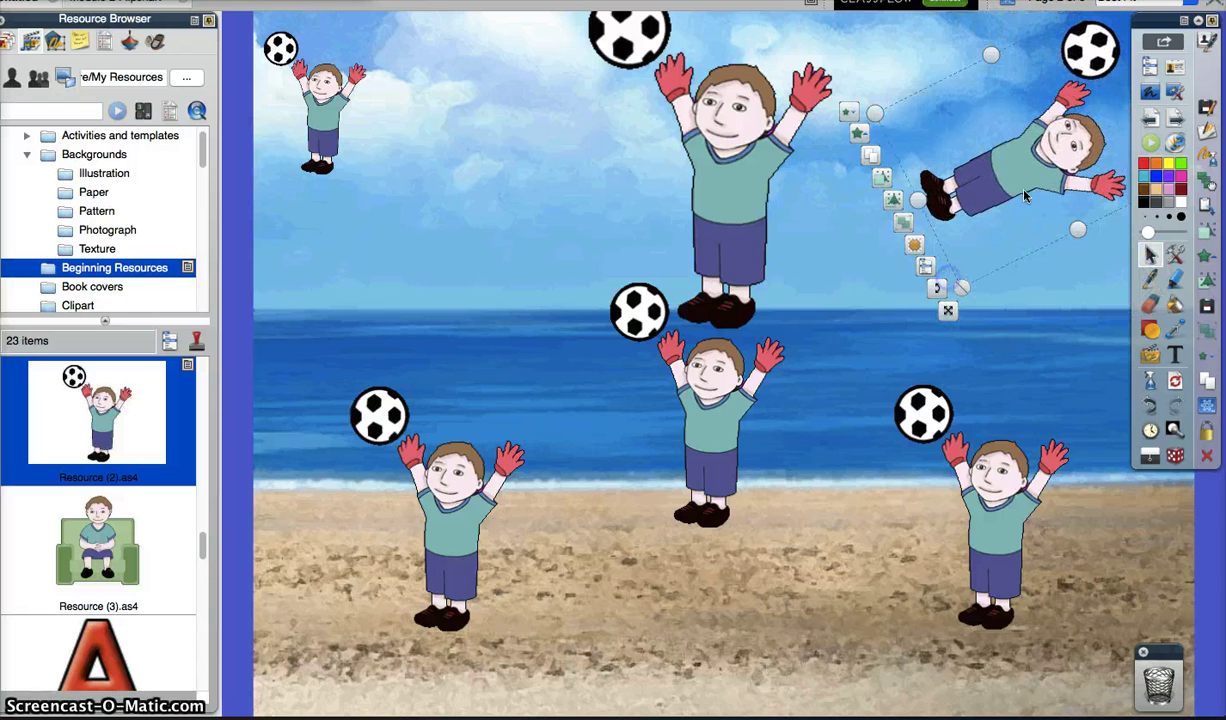
pyautogui.moveTo(1024, 183); pyautogui.dragTo(997, 228)
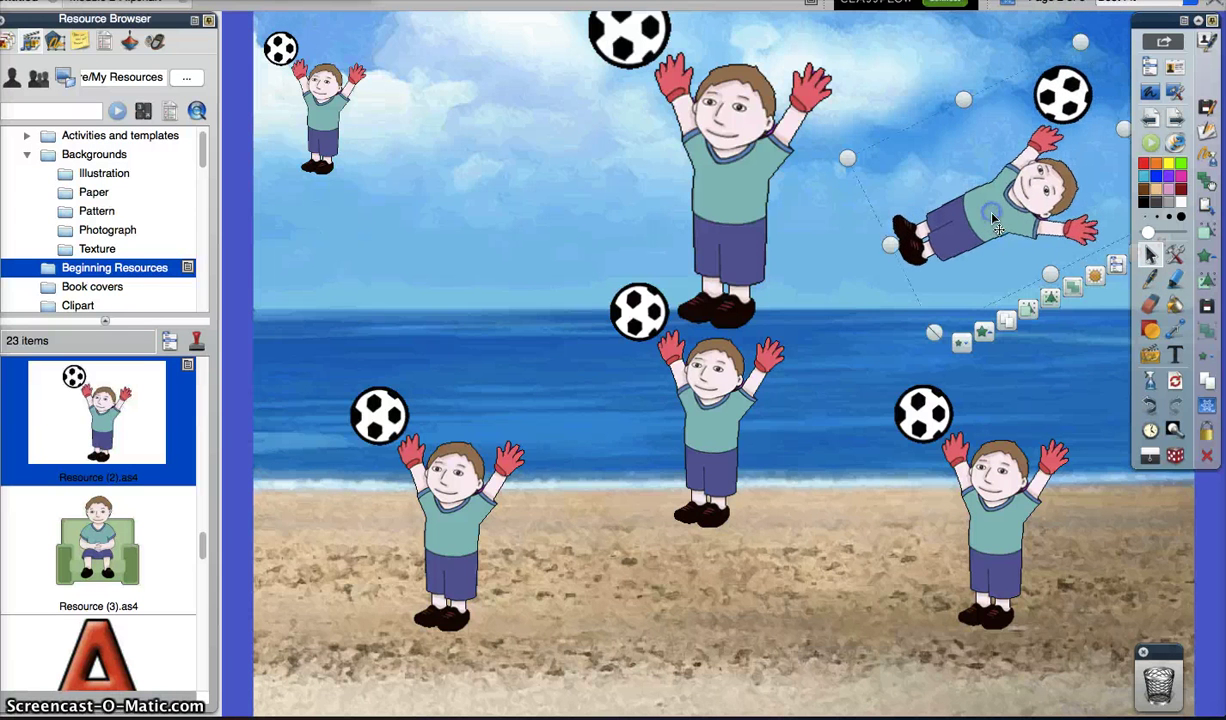
# - Make the lower-right boy semi-transparent with the translucency control and deselect it
pyautogui.click(997, 540)
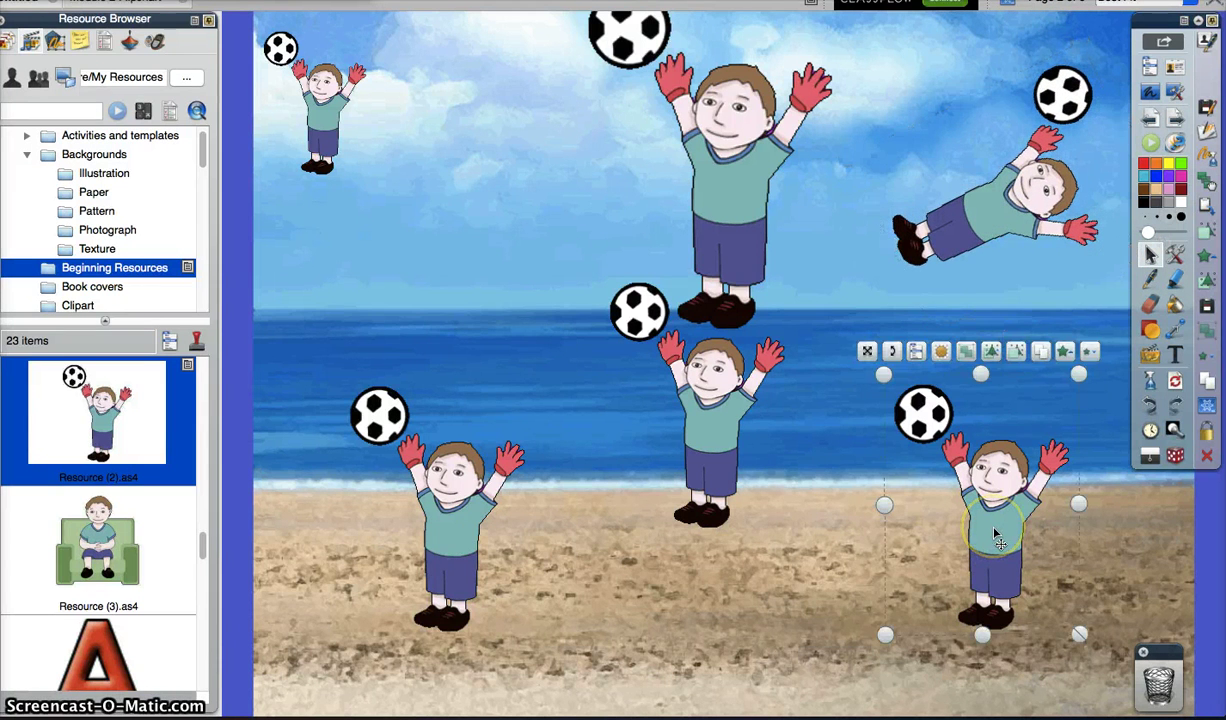
pyautogui.click(941, 351)
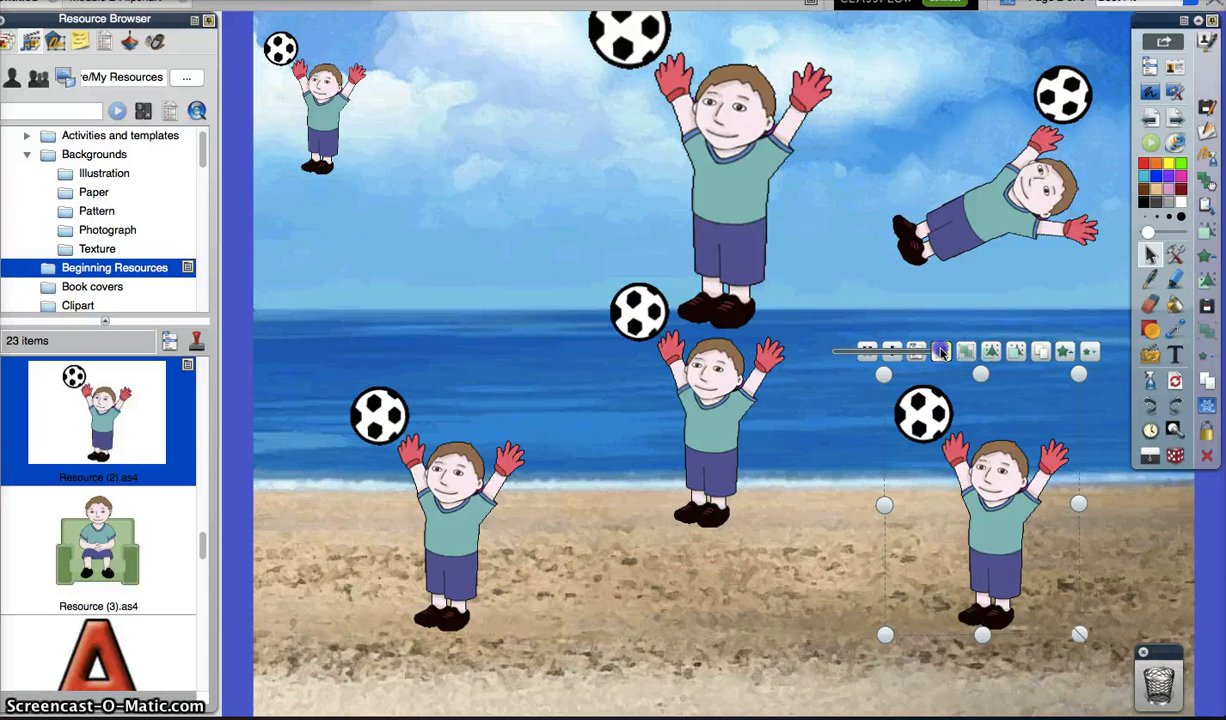
pyautogui.moveTo(912, 351); pyautogui.dragTo(884, 360)
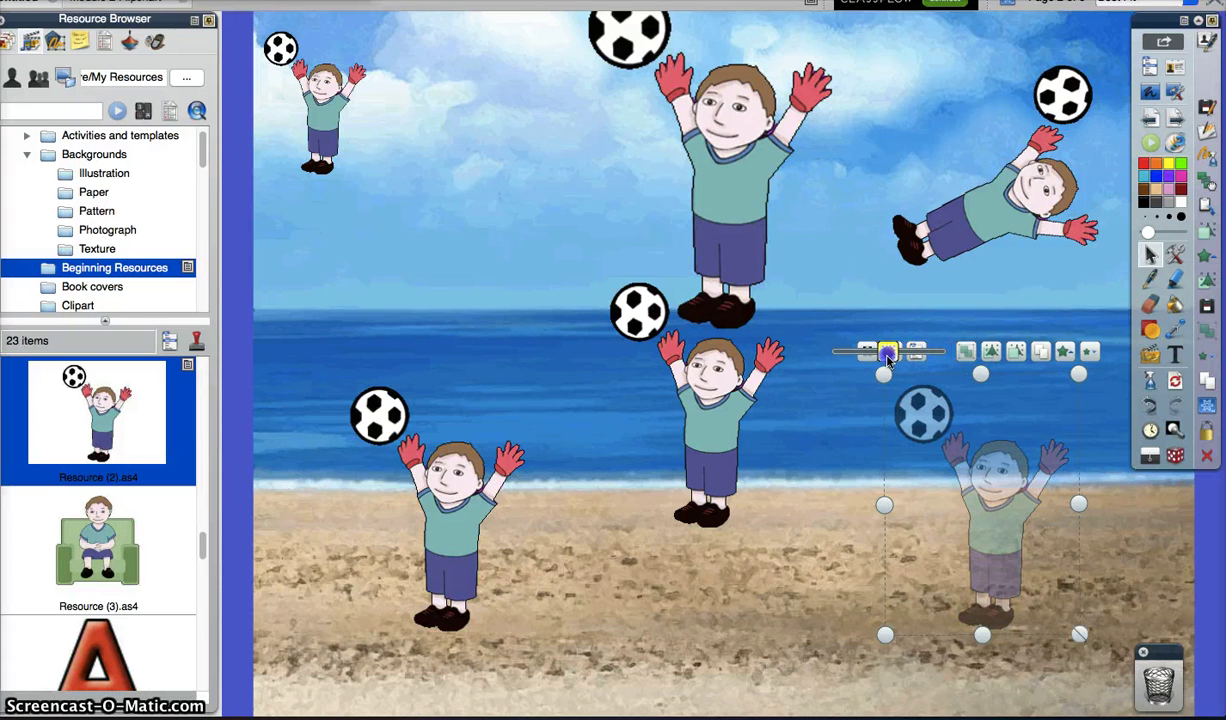
pyautogui.click(798, 492)
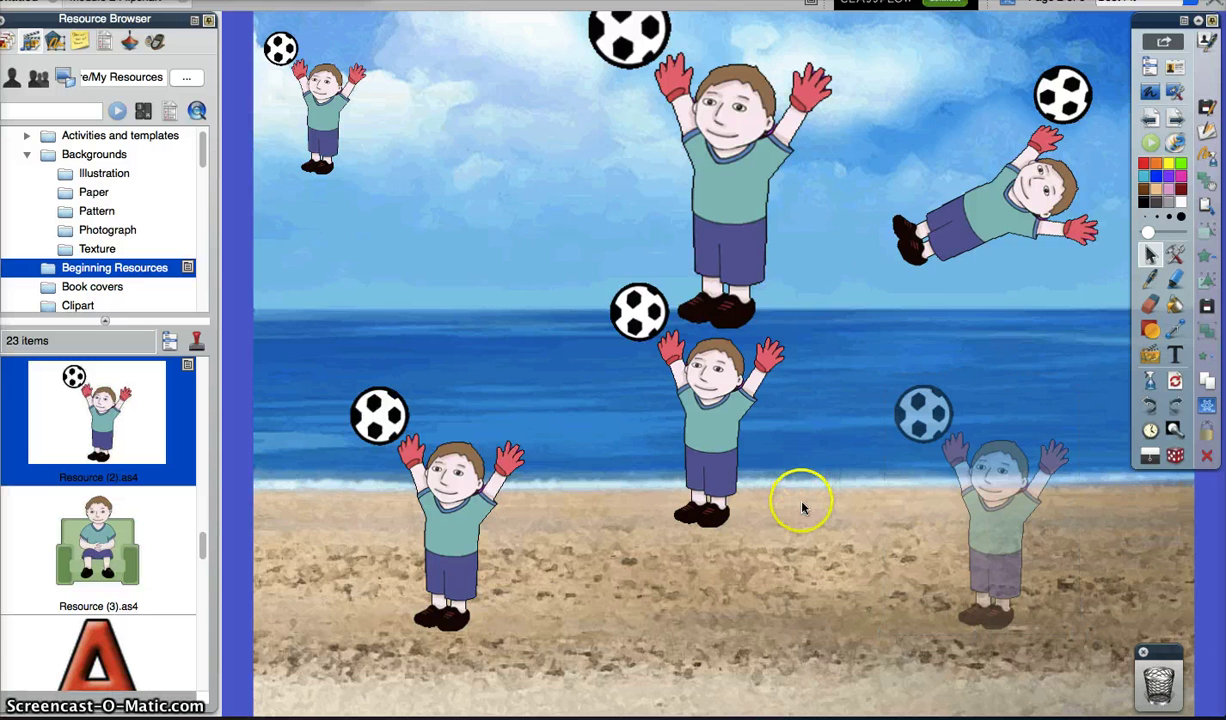
# - Enable Drag a Copy on the lower-left boy and pull one copy up into the sky above it
pyautogui.click(466, 507)
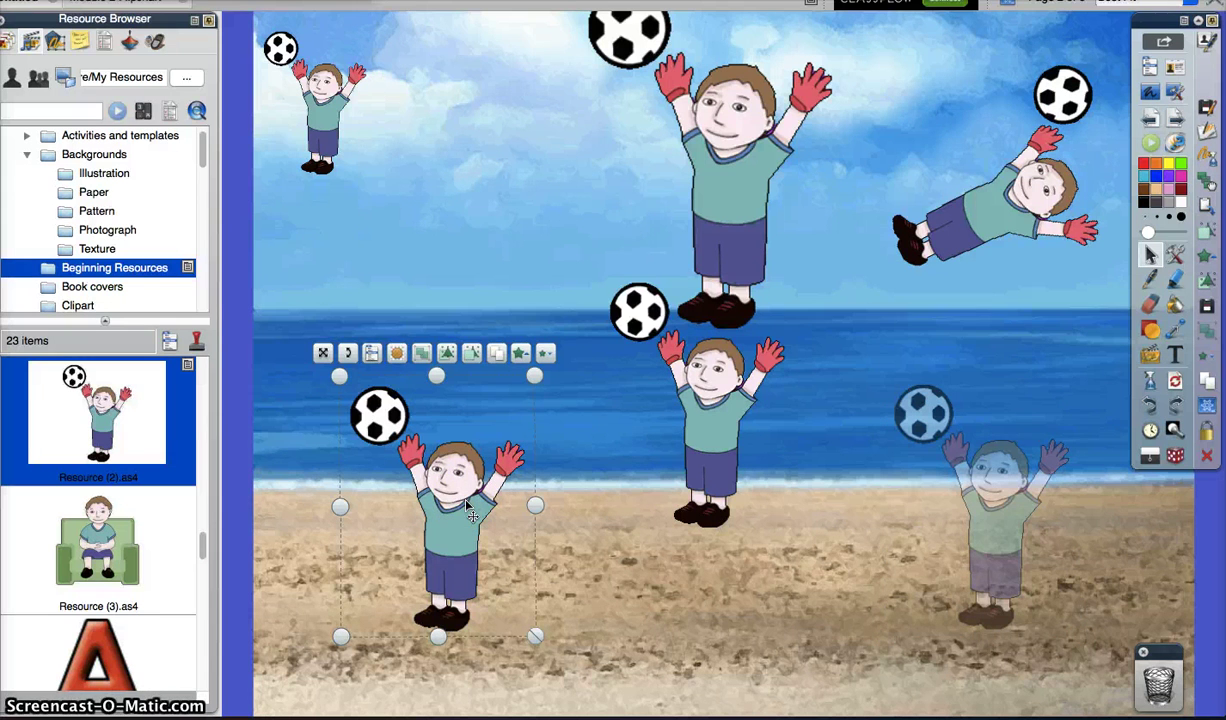
pyautogui.click(372, 355)
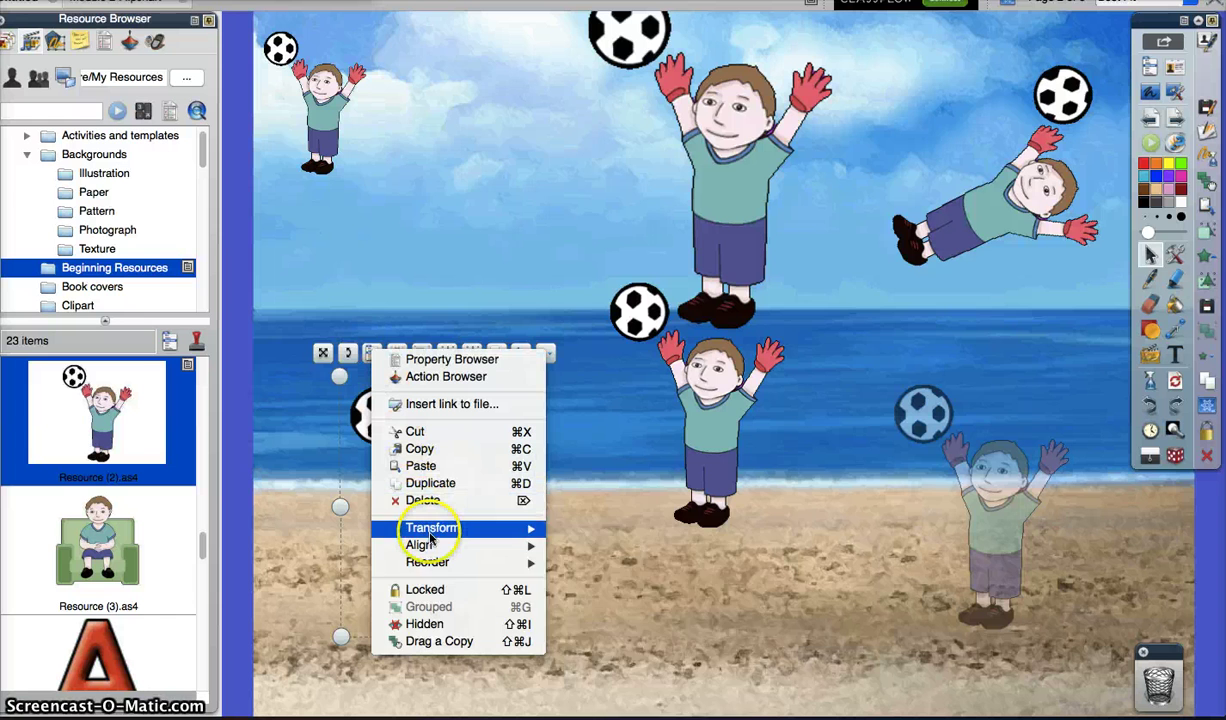
pyautogui.click(413, 643)
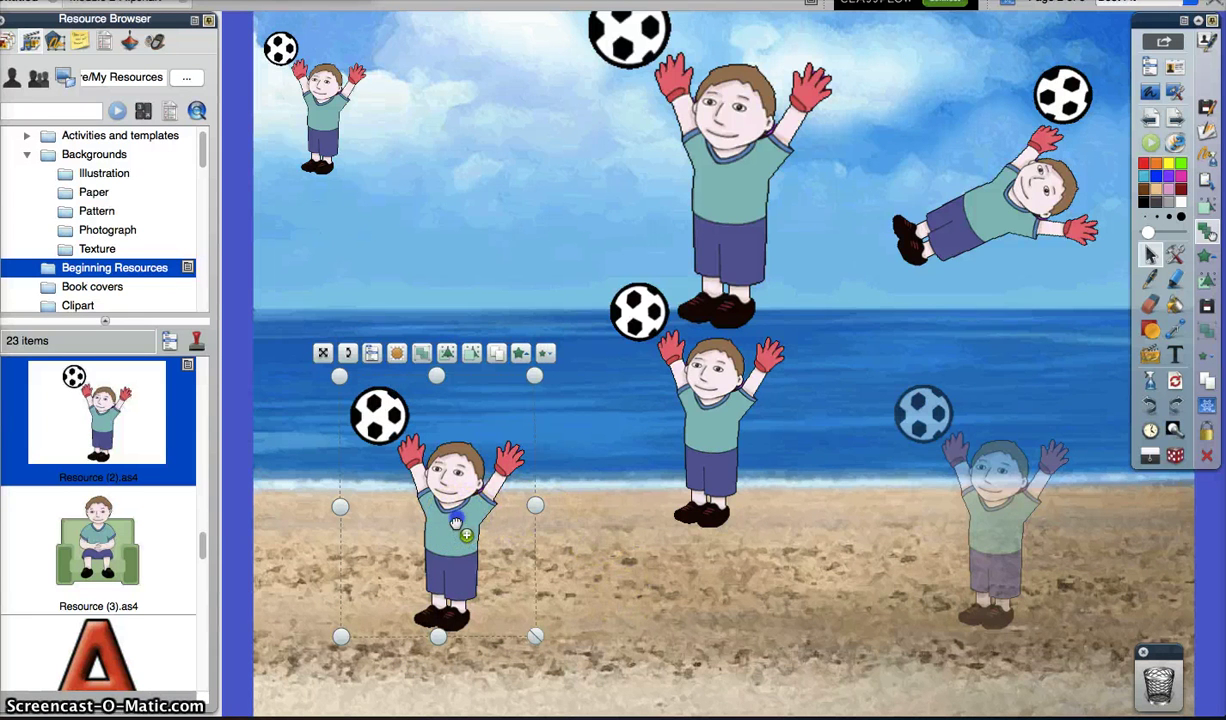
pyautogui.moveTo(455, 521); pyautogui.dragTo(500, 276)
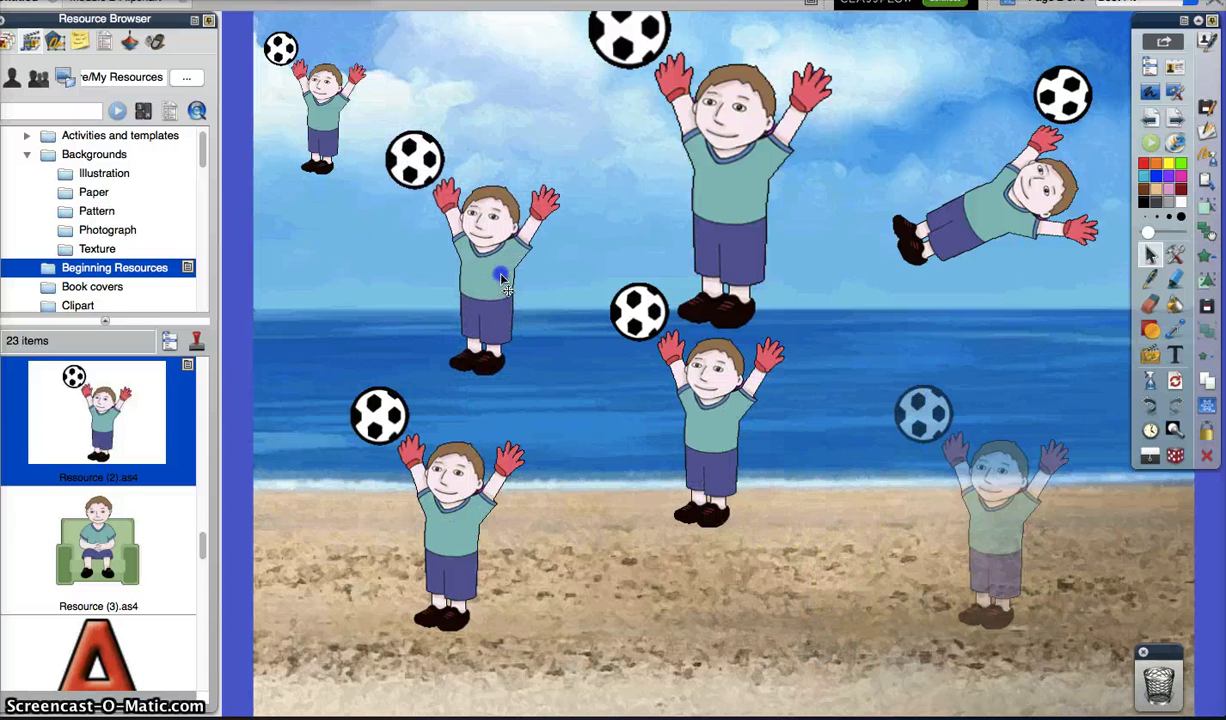
# - Turn off Drag a Copy for the lower-left boy and deselect it
pyautogui.click(457, 548)
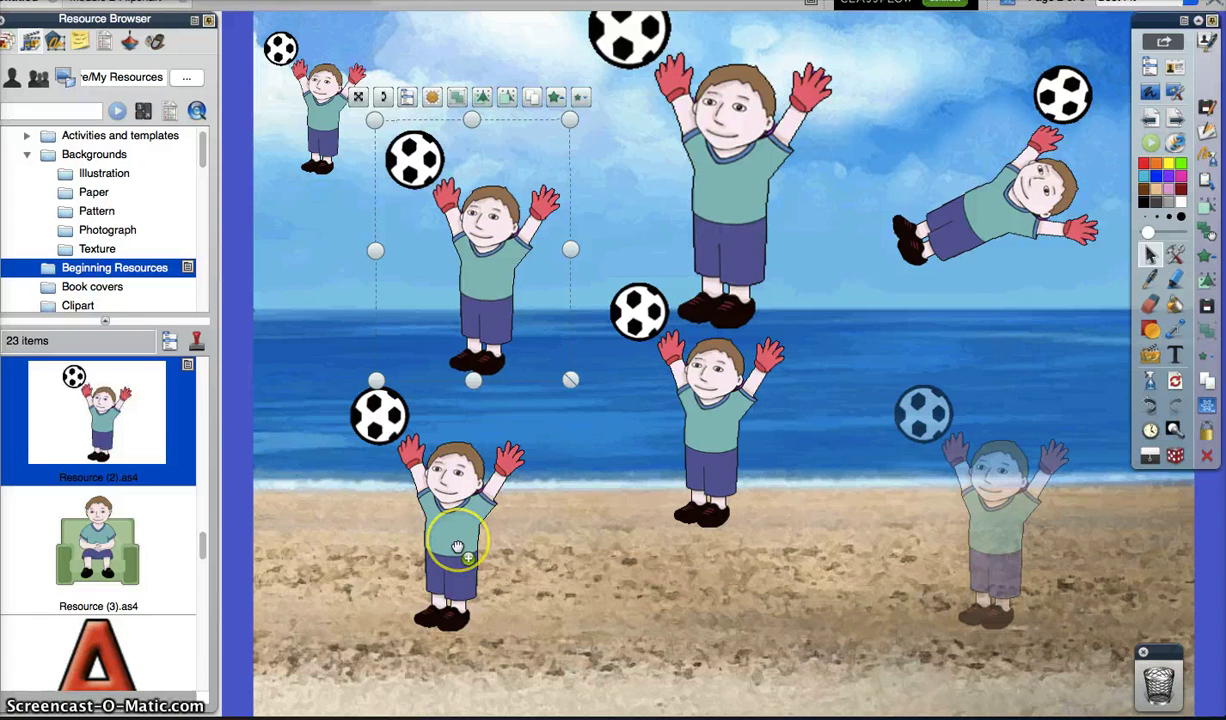
pyautogui.rightClick(457, 547)
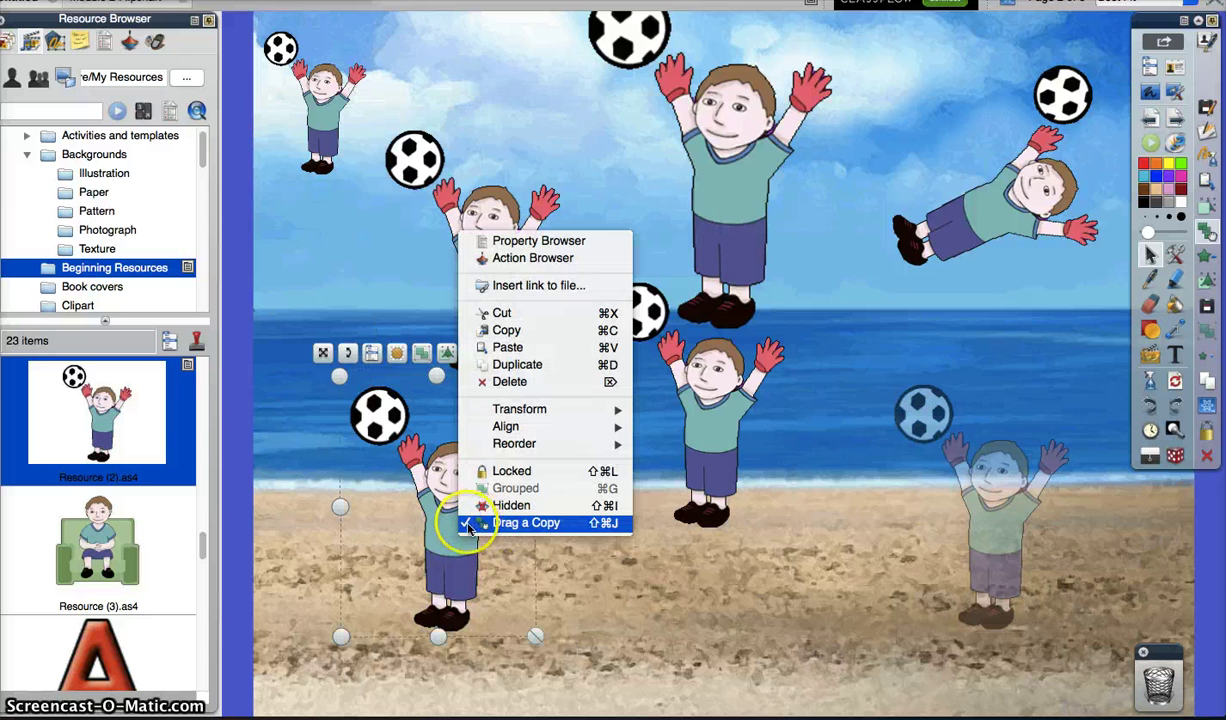
pyautogui.click(468, 523)
pyautogui.click(566, 539)
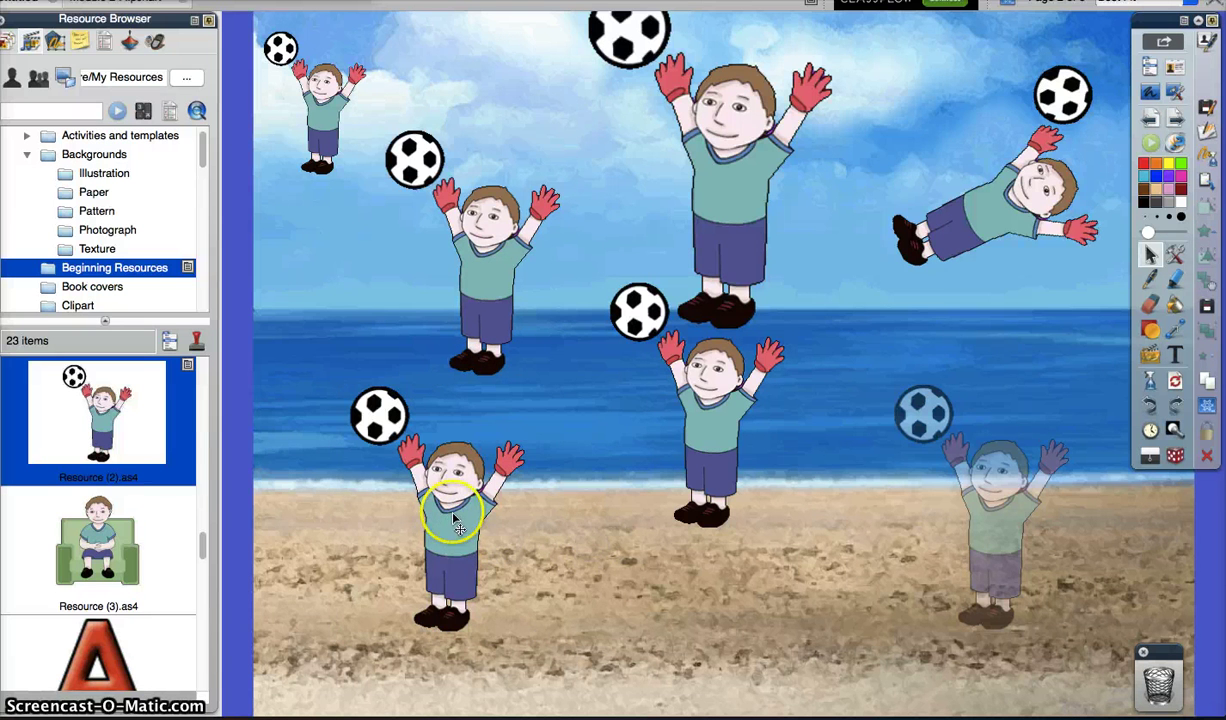
# - Move the lower-left boy slightly upward, lock it in place and deselect it
pyautogui.moveTo(453, 520)
pyautogui.mouseDown()
pyautogui.moveTo(474, 529)
pyautogui.moveTo(440, 503)
pyautogui.moveTo(452, 514)
pyautogui.mouseUp()
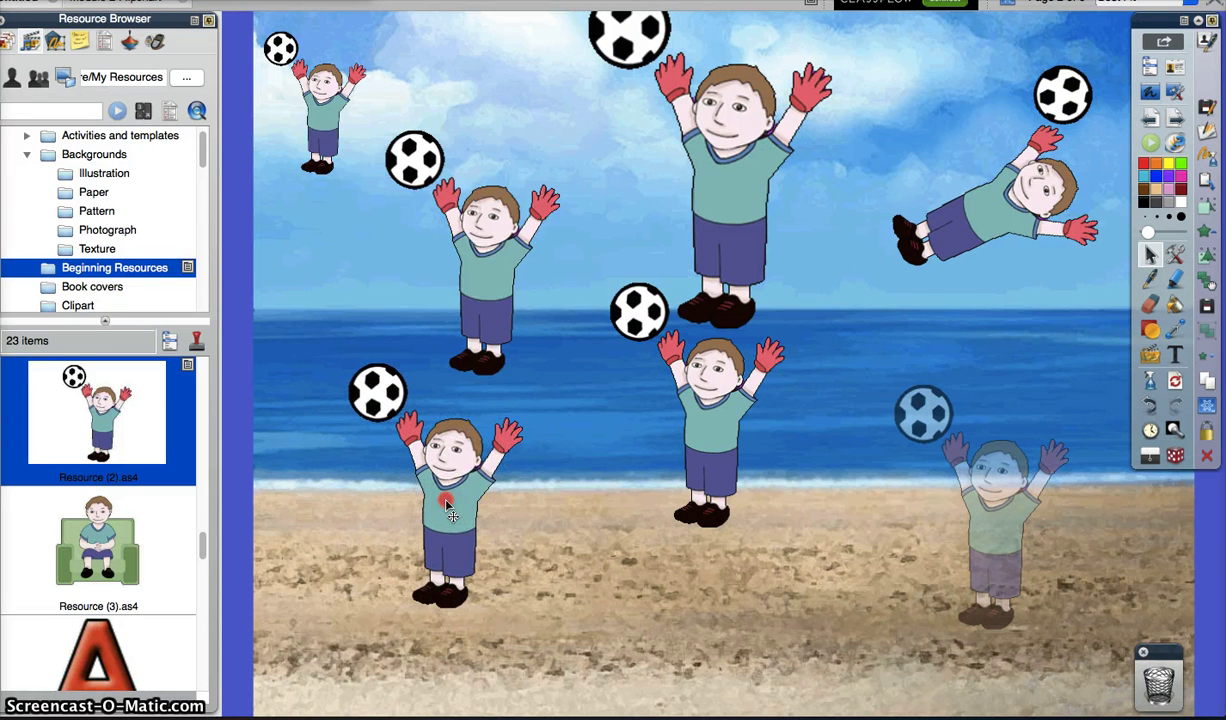
pyautogui.rightClick(452, 514)
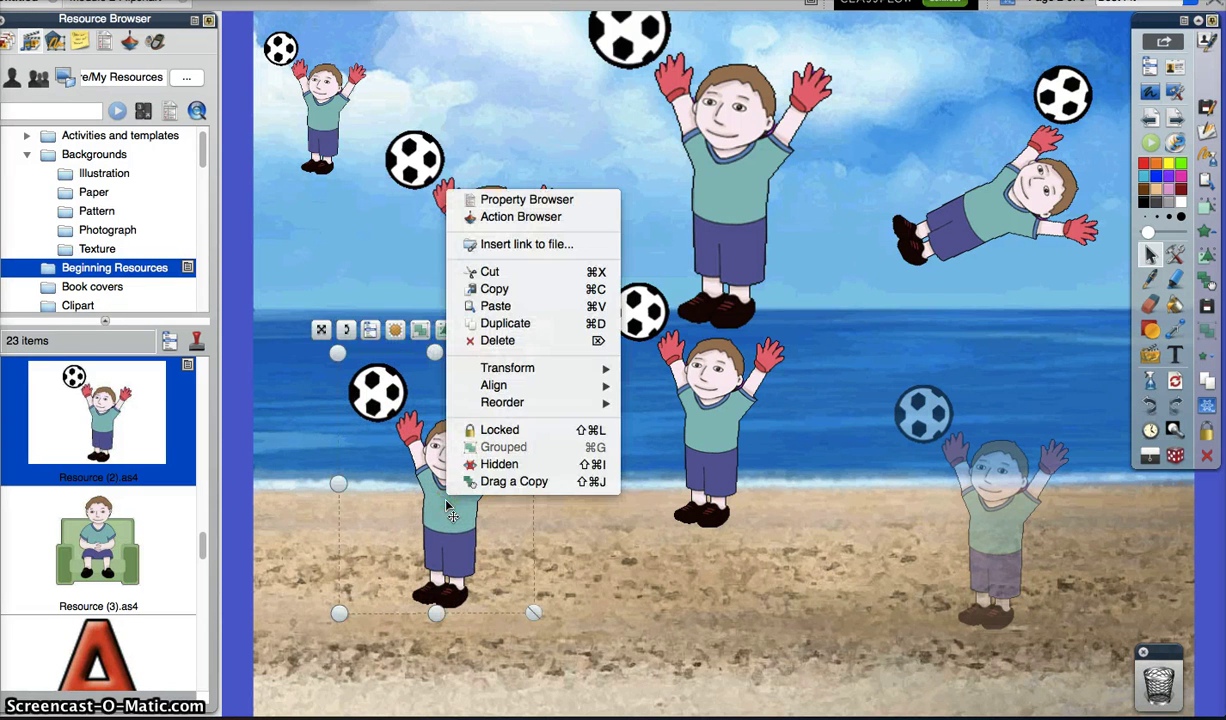
pyautogui.click(490, 430)
pyautogui.click(556, 558)
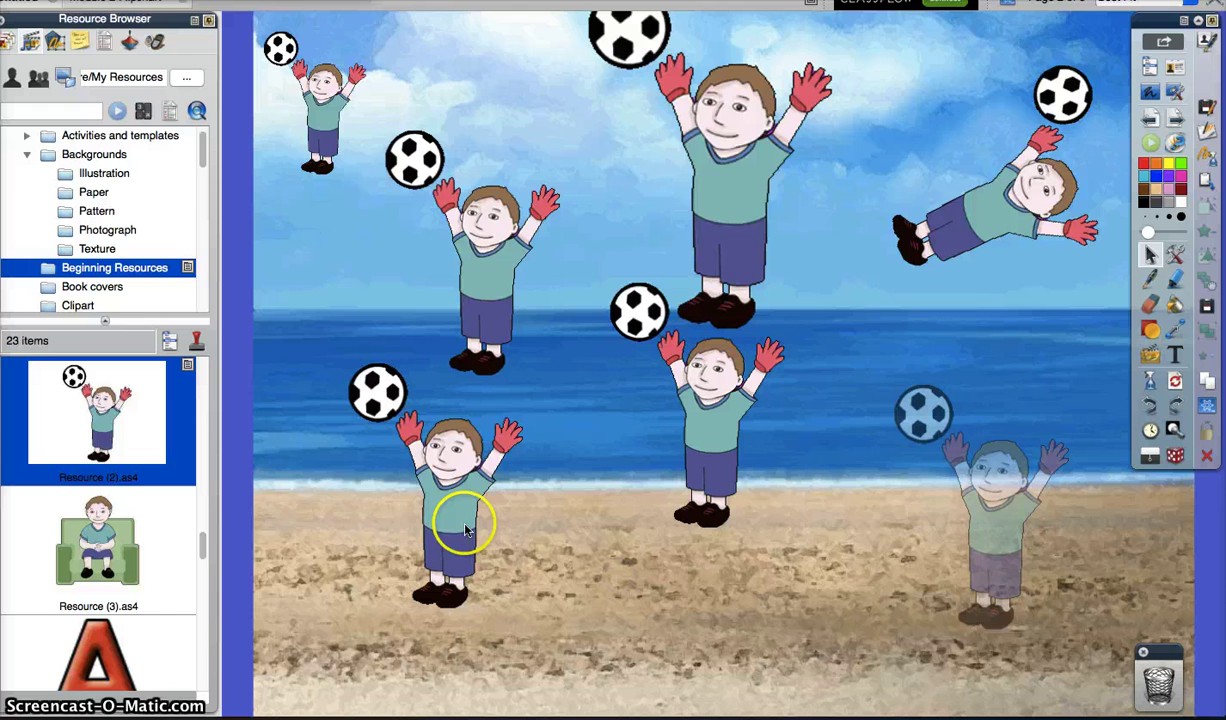
# - Try to move the locked lower-left boy, then shift the unlocked lower-middle boy slightly down and left
pyautogui.moveTo(455, 485); pyautogui.dragTo(400, 521)
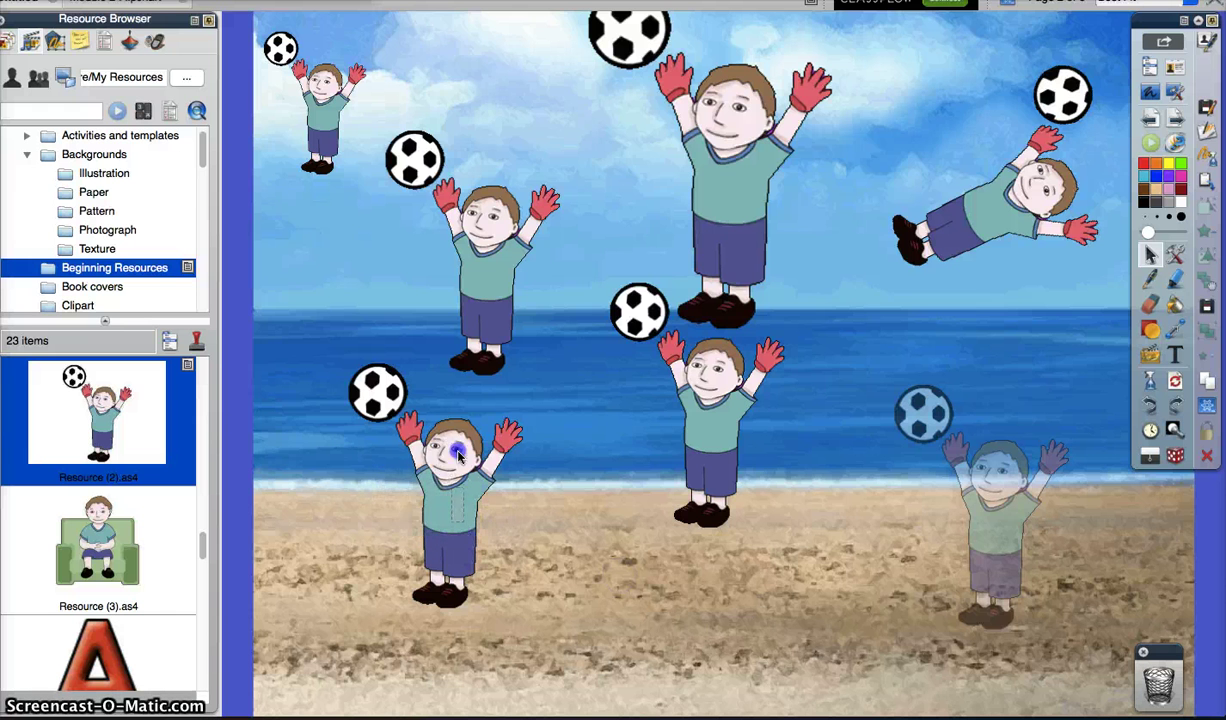
pyautogui.moveTo(456, 453); pyautogui.dragTo(424, 536)
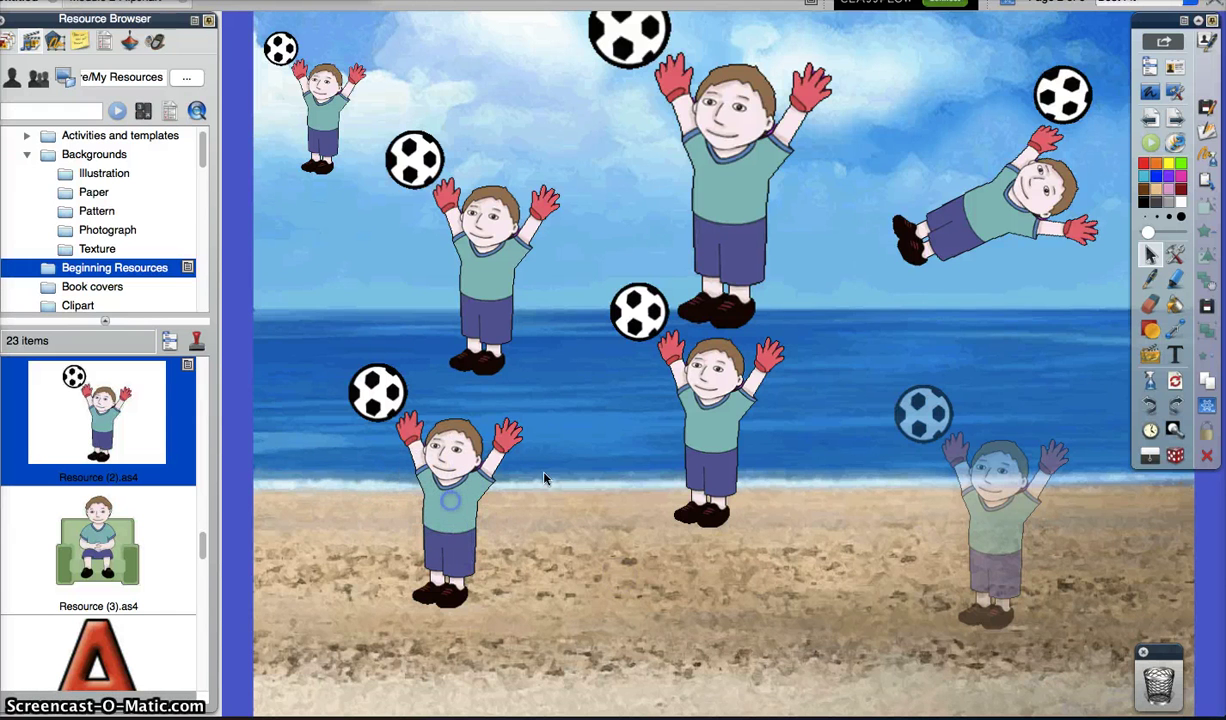
pyautogui.moveTo(717, 432)
pyautogui.mouseDown()
pyautogui.moveTo(687, 443)
pyautogui.moveTo(730, 503)
pyautogui.moveTo(706, 460)
pyautogui.mouseUp()
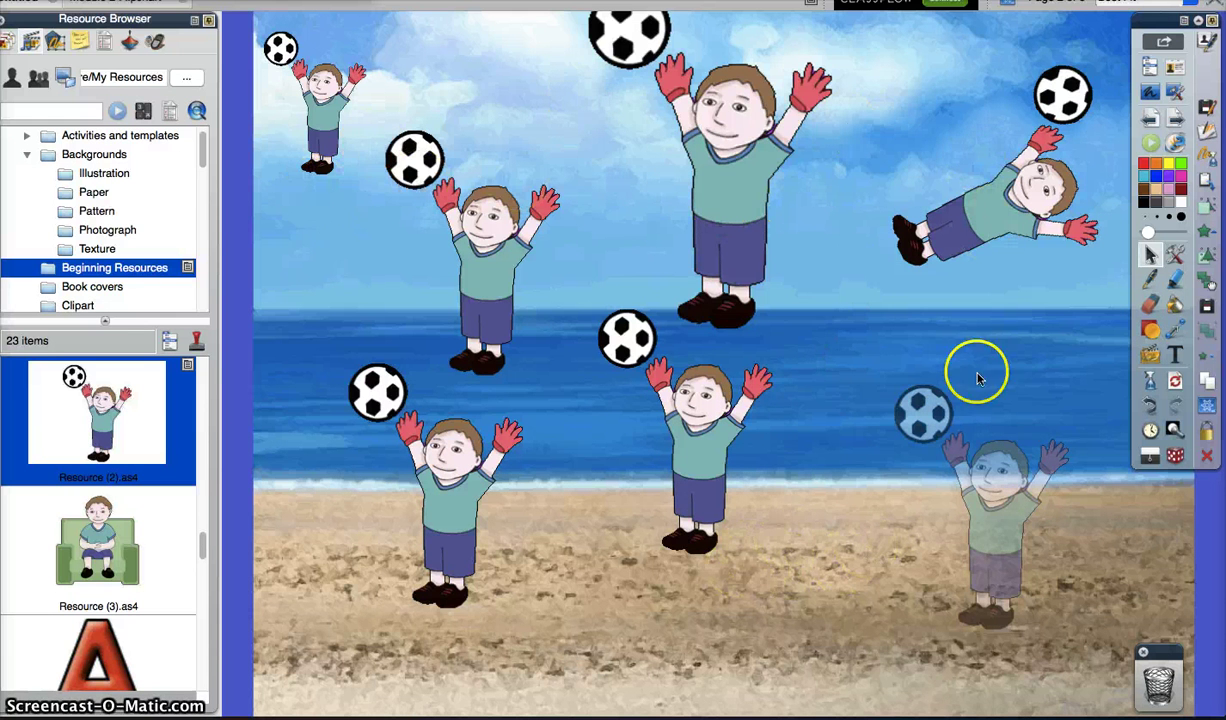
# - Activate the Text tool and set a pale yellow text background with dark blue text colour
pyautogui.click(1176, 357)
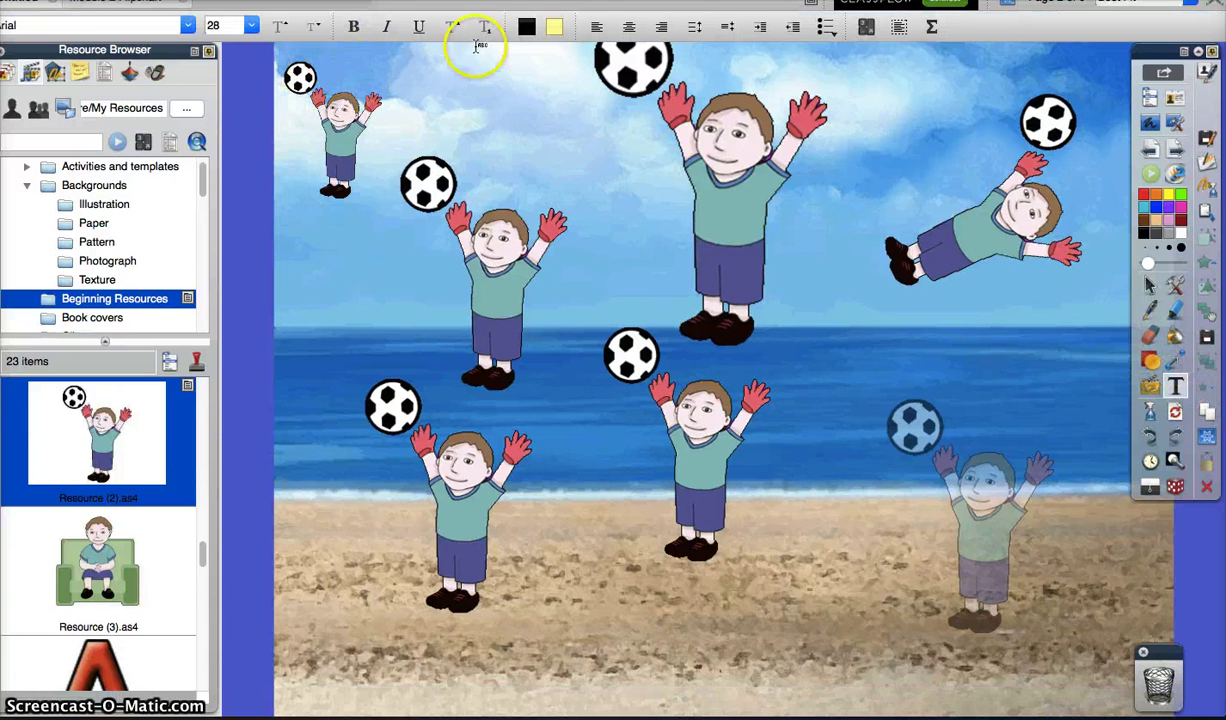
pyautogui.click(556, 30)
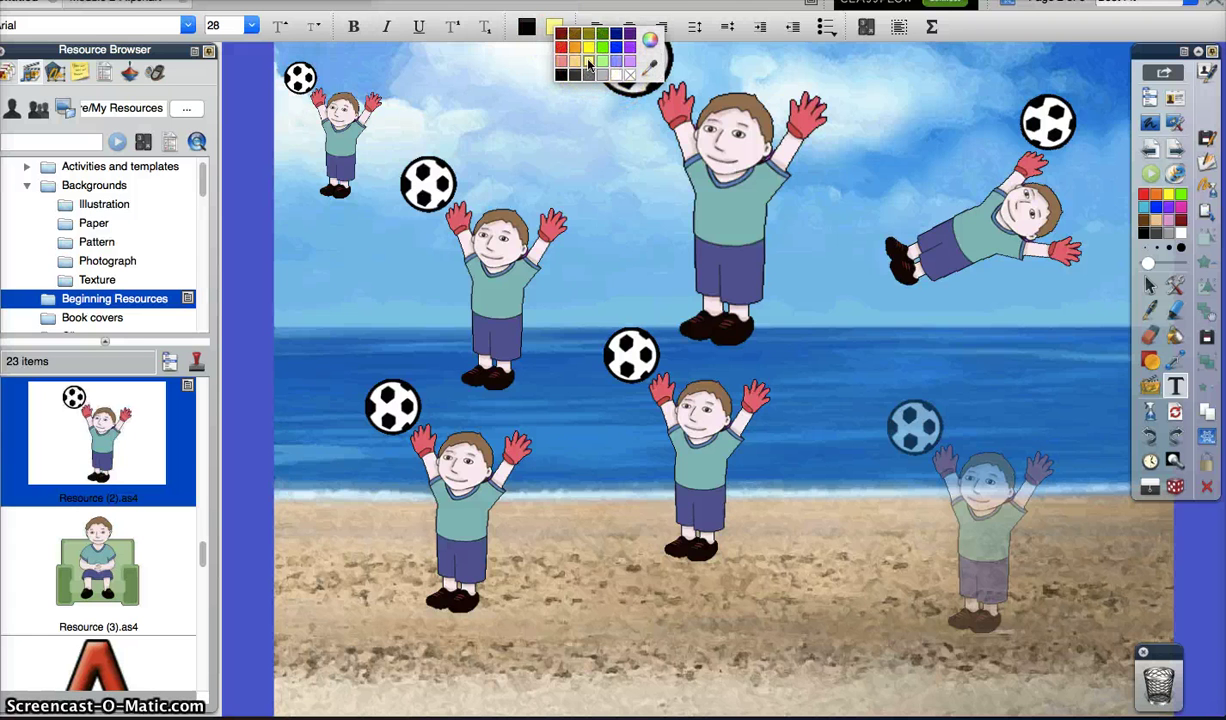
pyautogui.click(589, 64)
pyautogui.click(529, 30)
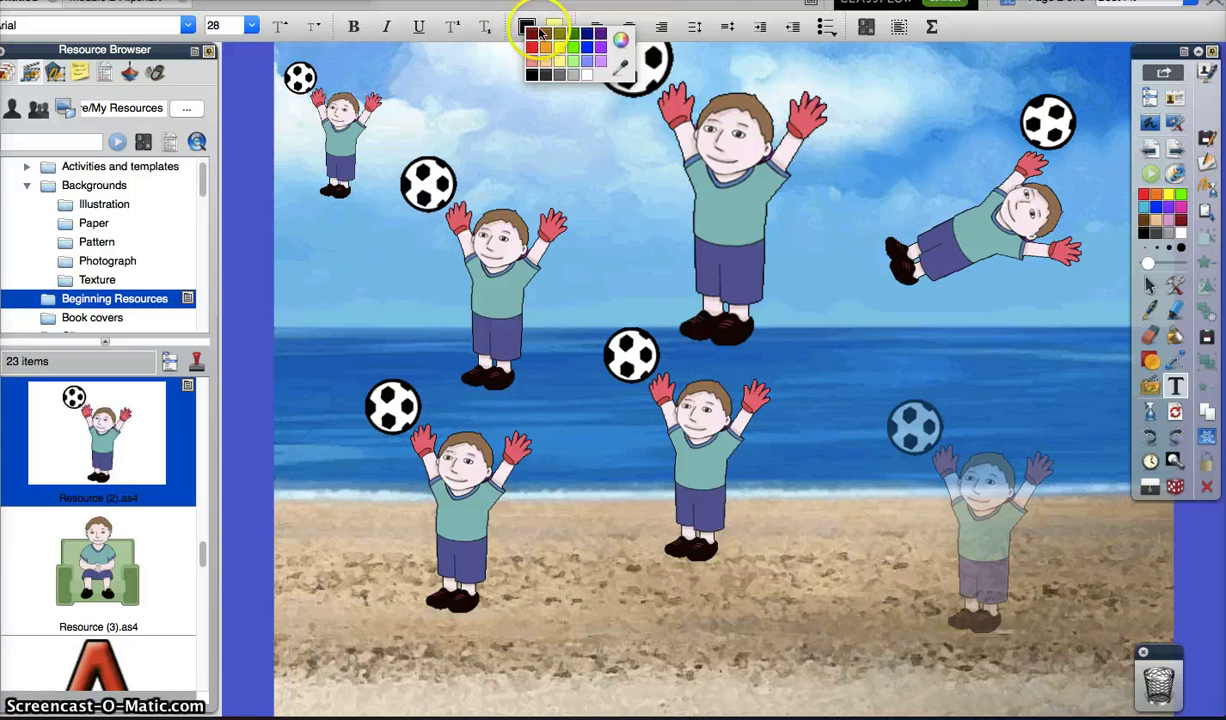
pyautogui.click(587, 40)
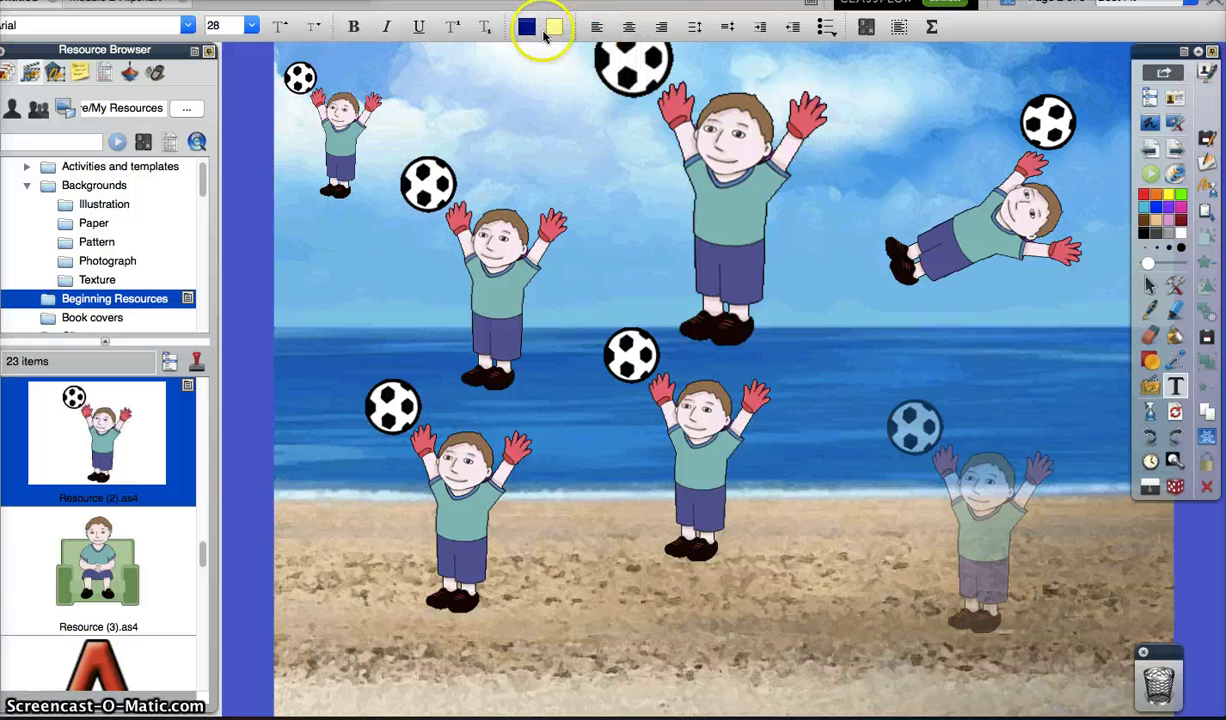
# - Add the label "smaller" to the smallest boy and shift it slightly up and left over his ball
pyautogui.click(331, 67)
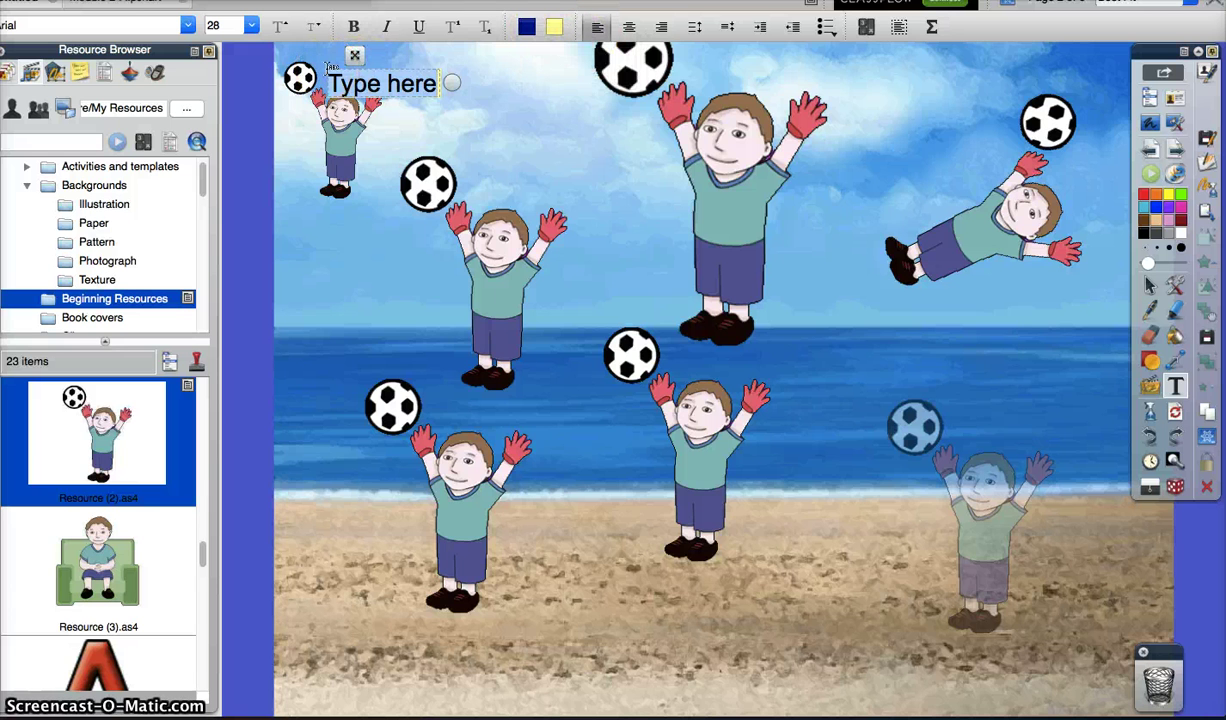
pyautogui.write('smaller')
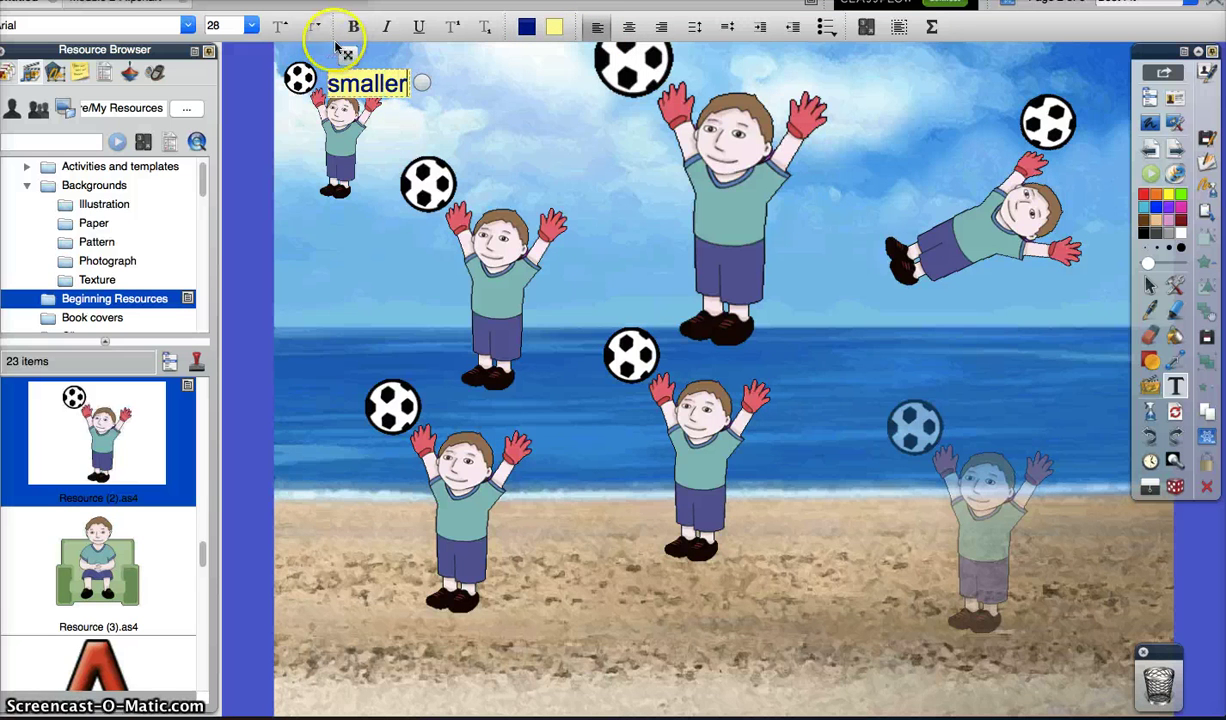
pyautogui.moveTo(342, 49); pyautogui.dragTo(321, 32)
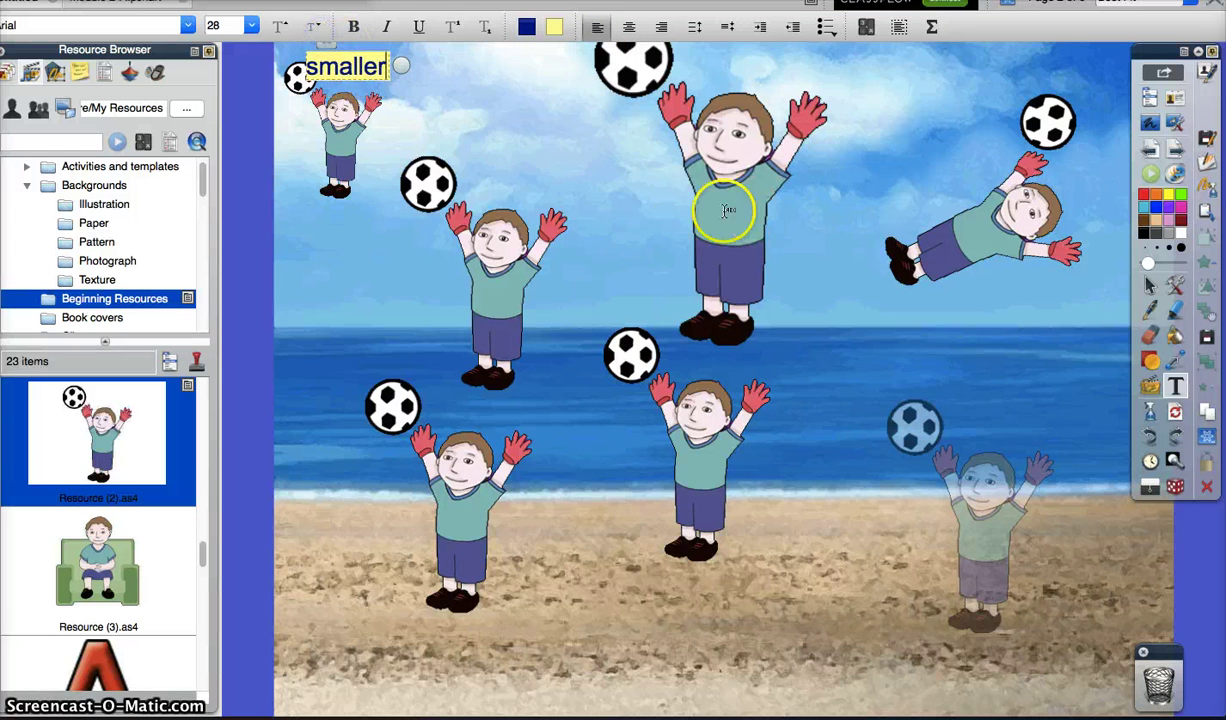
# - Add the label "larger" across the shirt of the biggest boy
pyautogui.moveTo(726, 210); pyautogui.dragTo(666, 212)
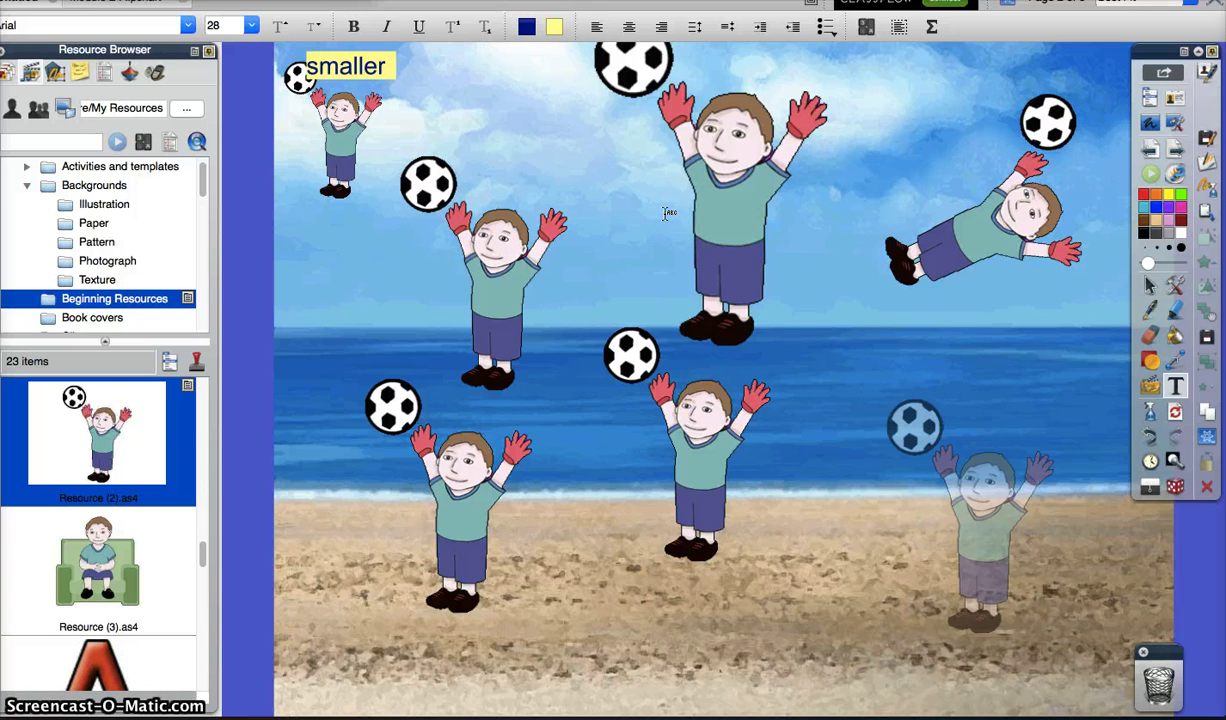
pyautogui.click(698, 211)
pyautogui.write('la')
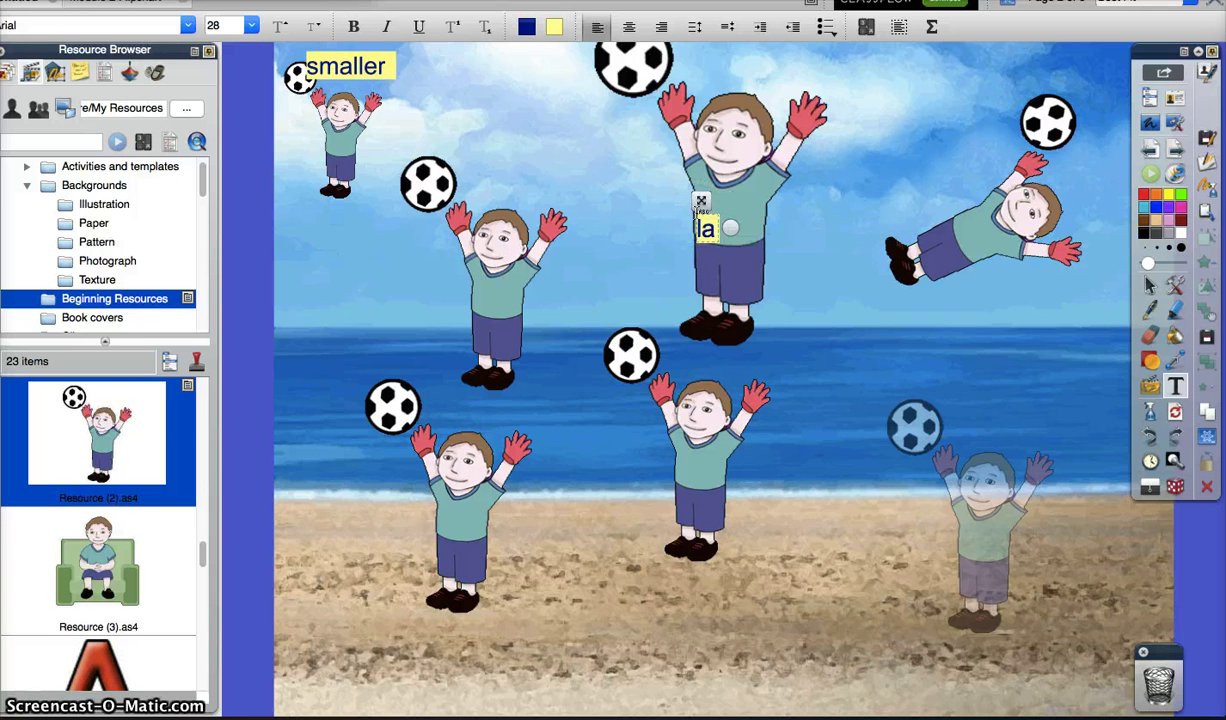
pyautogui.write('rger')
# - Label the tilted boy "rotate" and the faded boy on the sand "transparent"
pyautogui.click(917, 274)
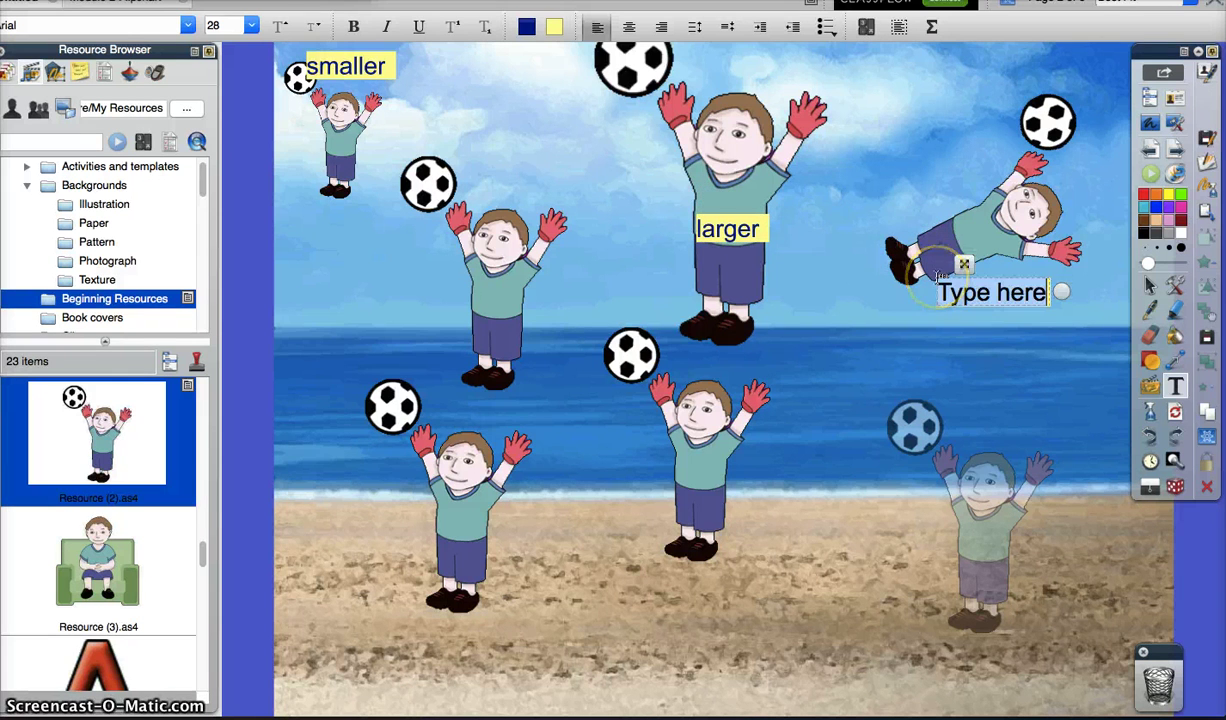
pyautogui.write('rotate')
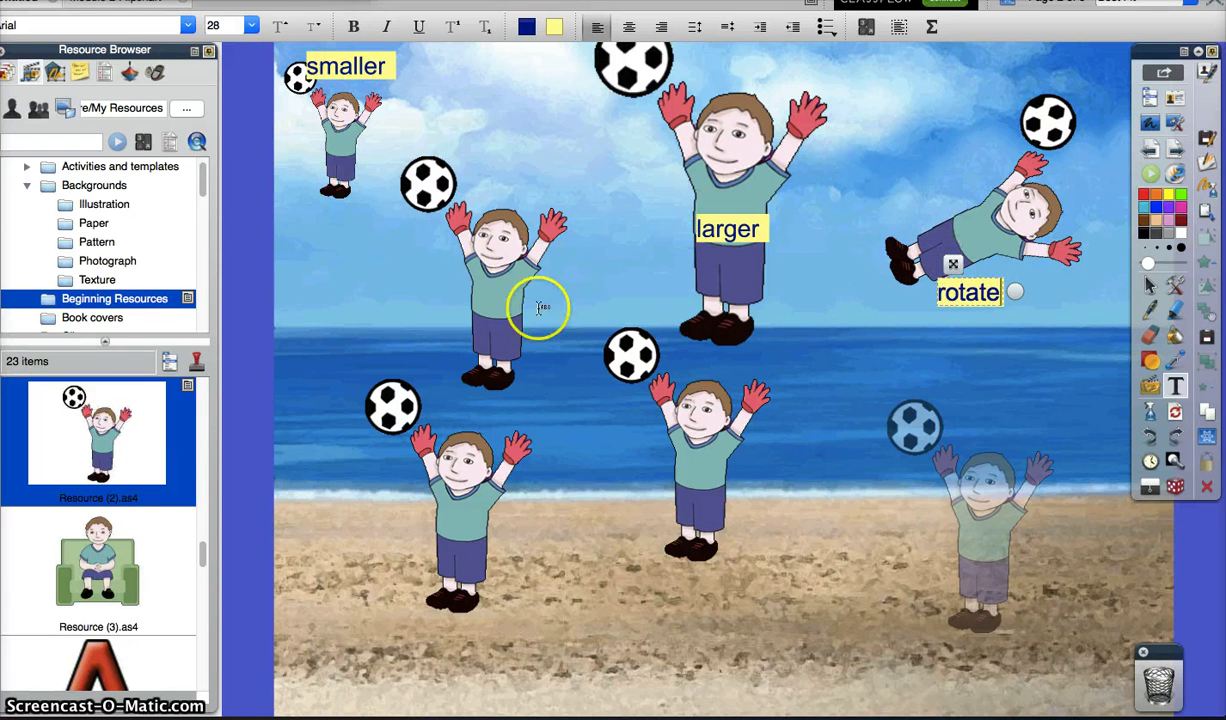
pyautogui.click(970, 550)
pyautogui.write('transparent')
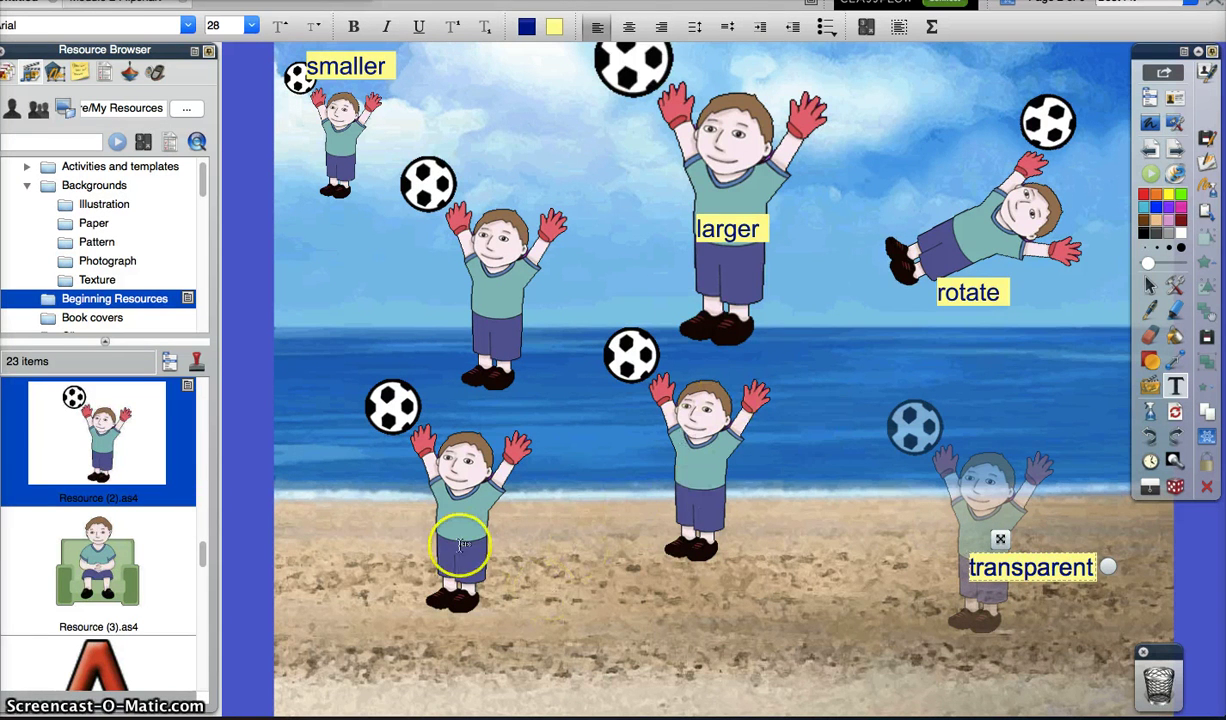
# - Add the label "original" across the lower-middle boy
pyautogui.click(648, 471)
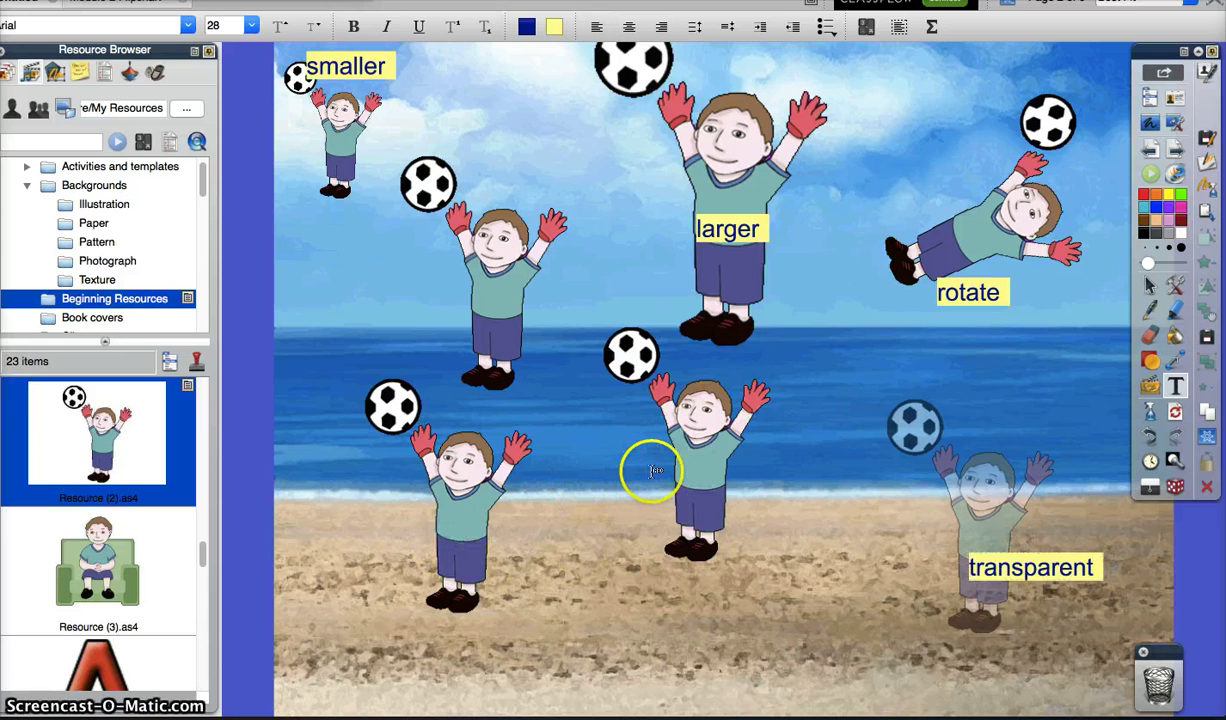
pyautogui.click(659, 463)
pyautogui.write('original')
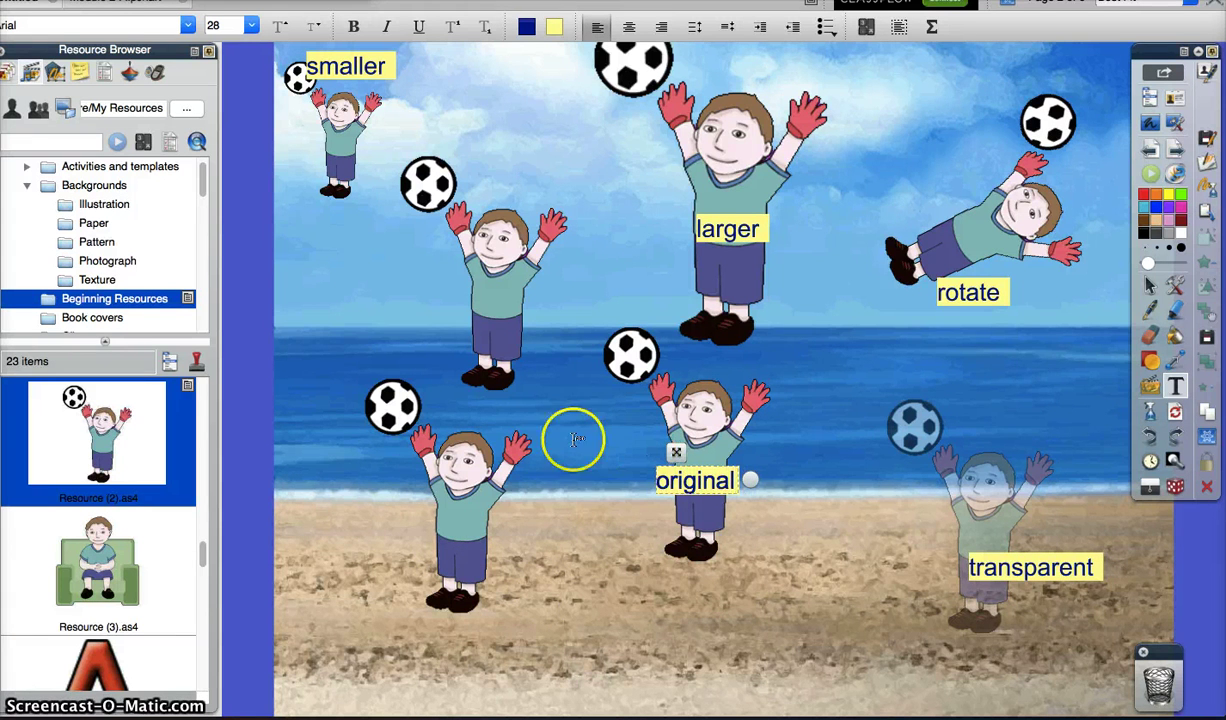
# - Add the label "locked" across the lower-left boy and return to the Select tool
pyautogui.click(409, 538)
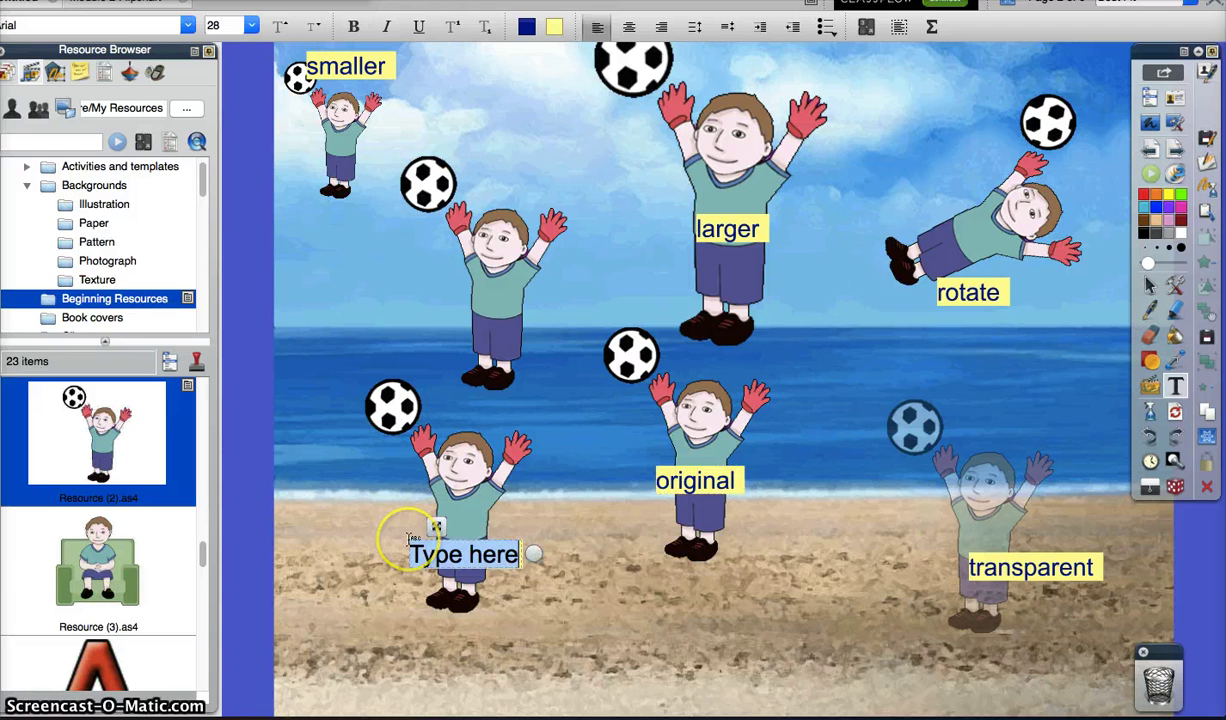
pyautogui.write('locke')
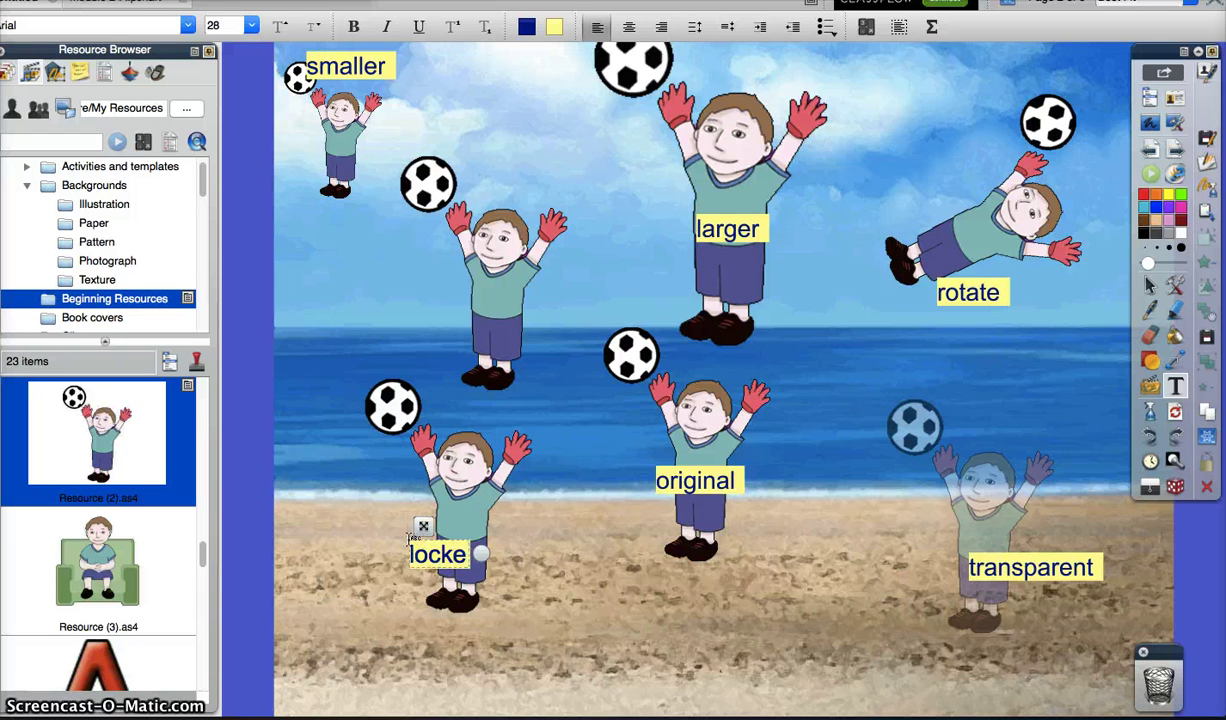
pyautogui.write('d')
pyautogui.click(542, 594)
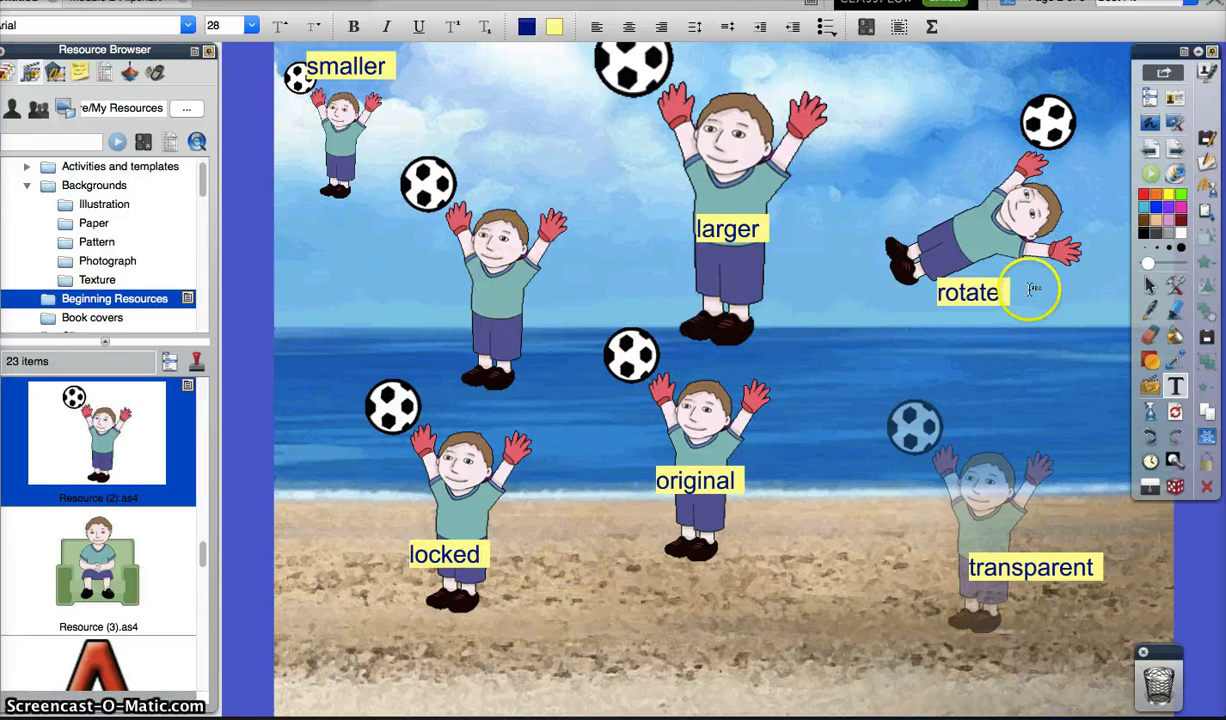
pyautogui.click(1149, 285)
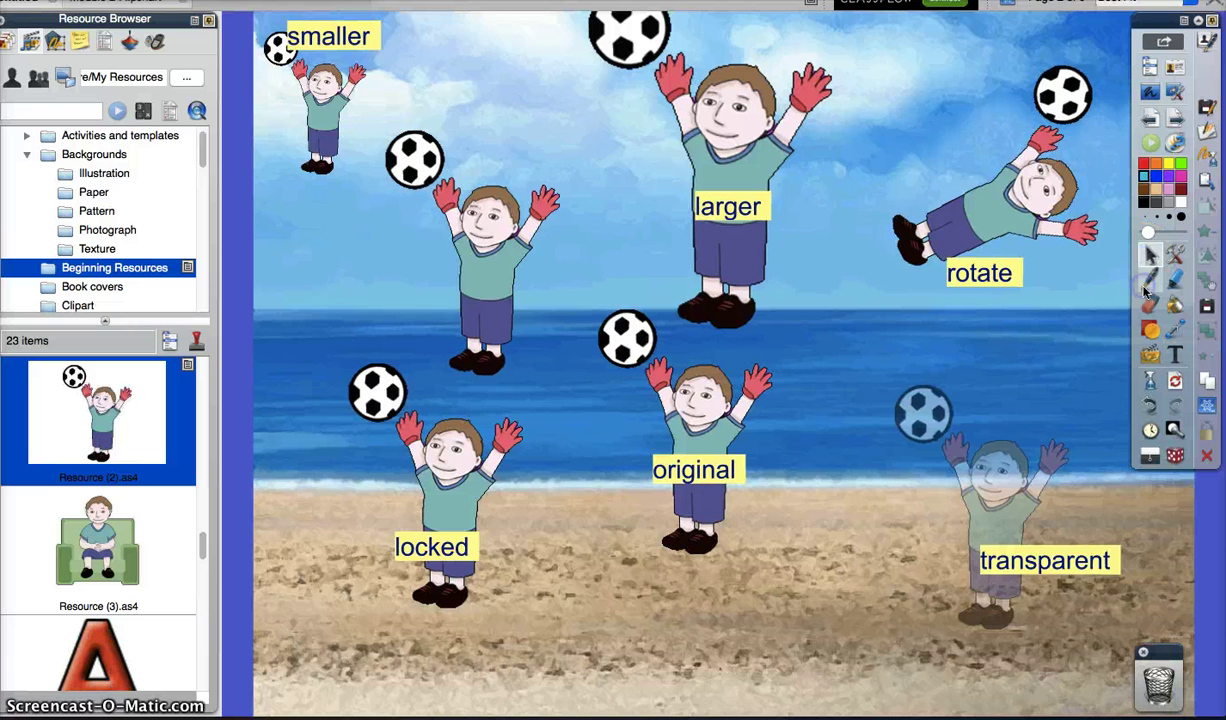
# - Try Mirror in X Axis on the unlabelled boy, move the mirrored copy slightly down, and undo both changes
pyautogui.rightClick(487, 281)
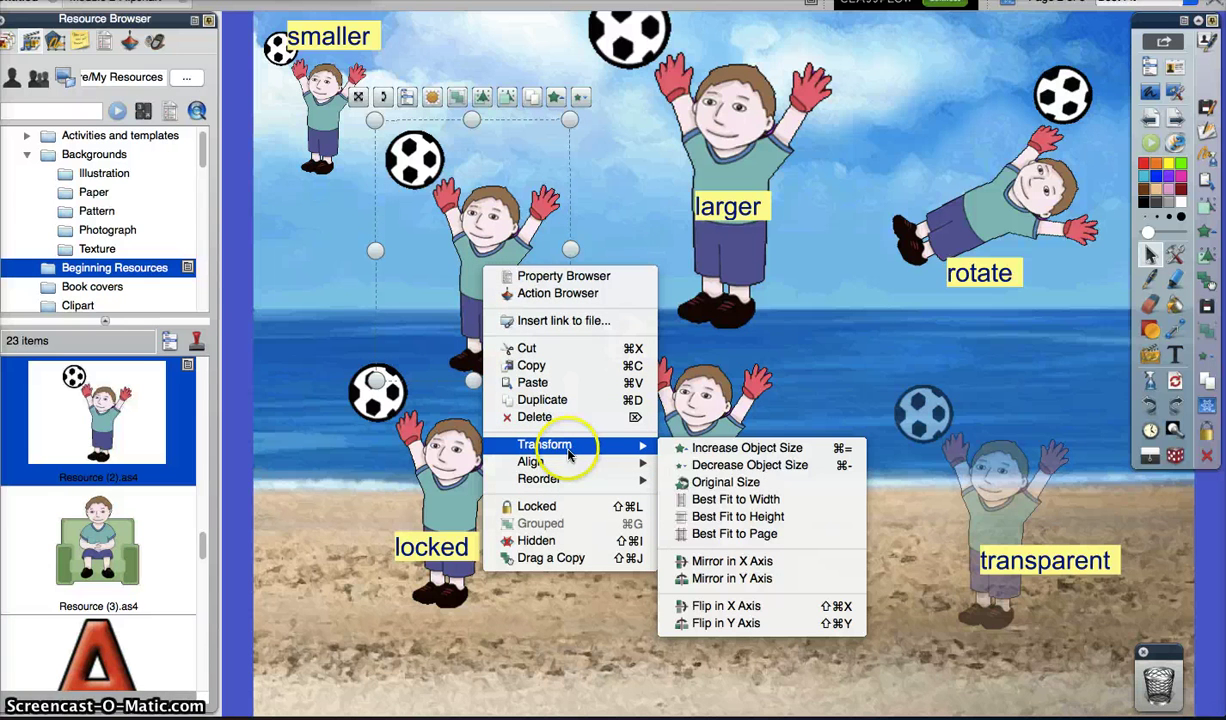
pyautogui.click(720, 562)
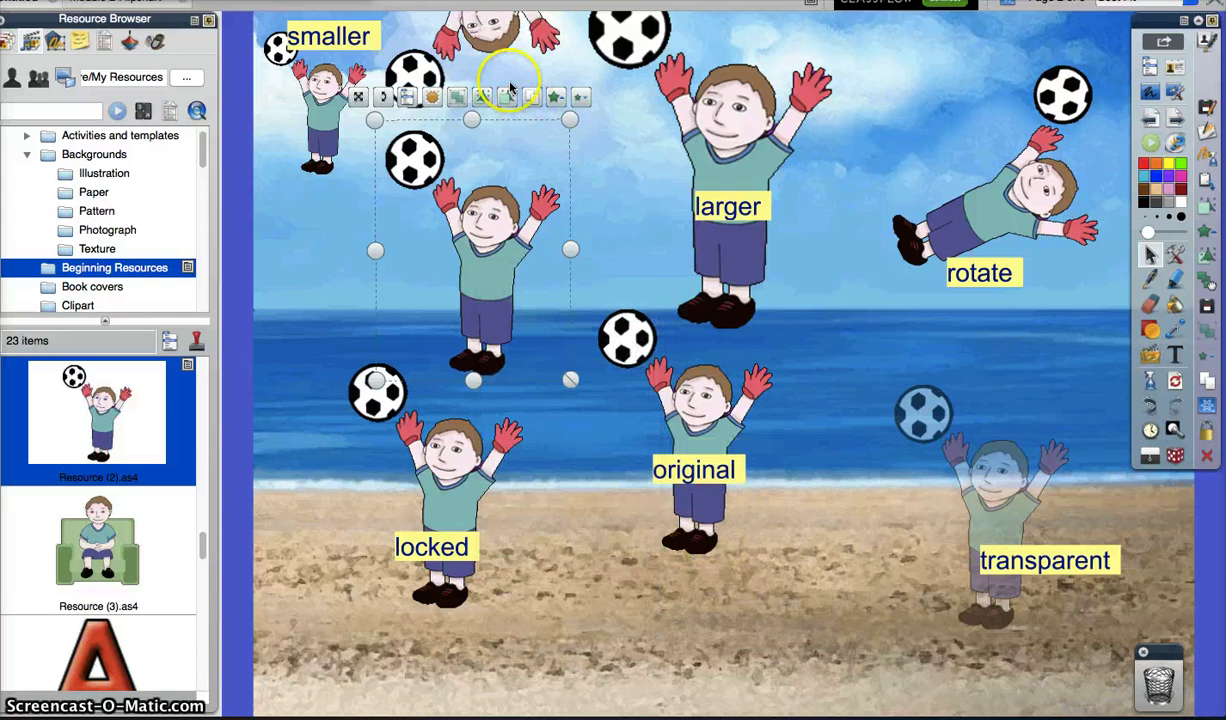
pyautogui.moveTo(500, 42)
pyautogui.mouseDown()
pyautogui.moveTo(501, 112)
pyautogui.moveTo(498, 67)
pyautogui.mouseUp()
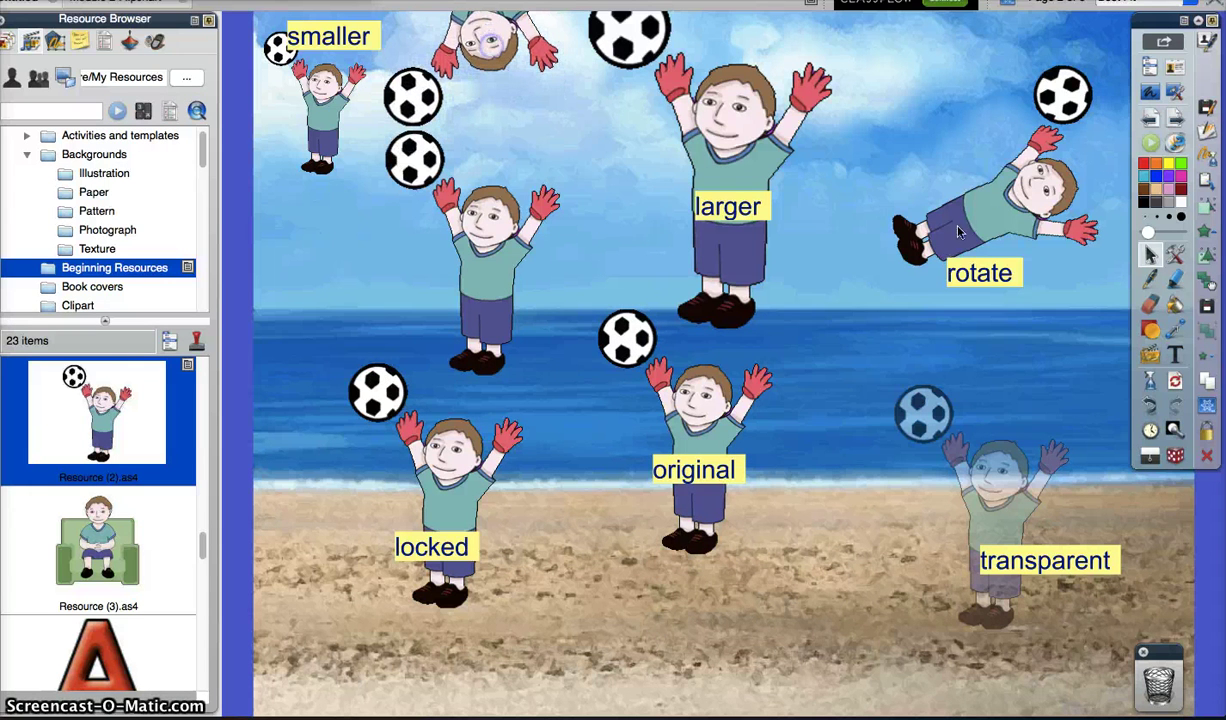
pyautogui.click(1151, 407)
pyautogui.click(1152, 410)
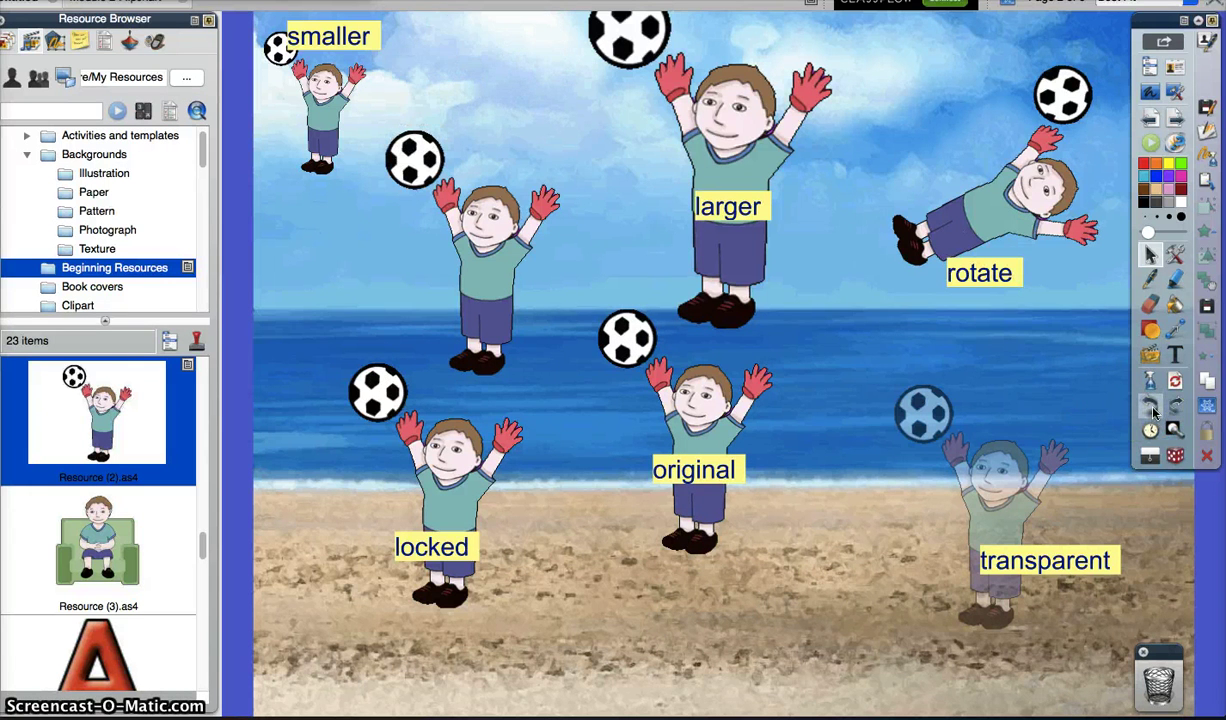
# - Try Mirror in Y Axis on the unlabelled boy and undo it
pyautogui.rightClick(481, 266)
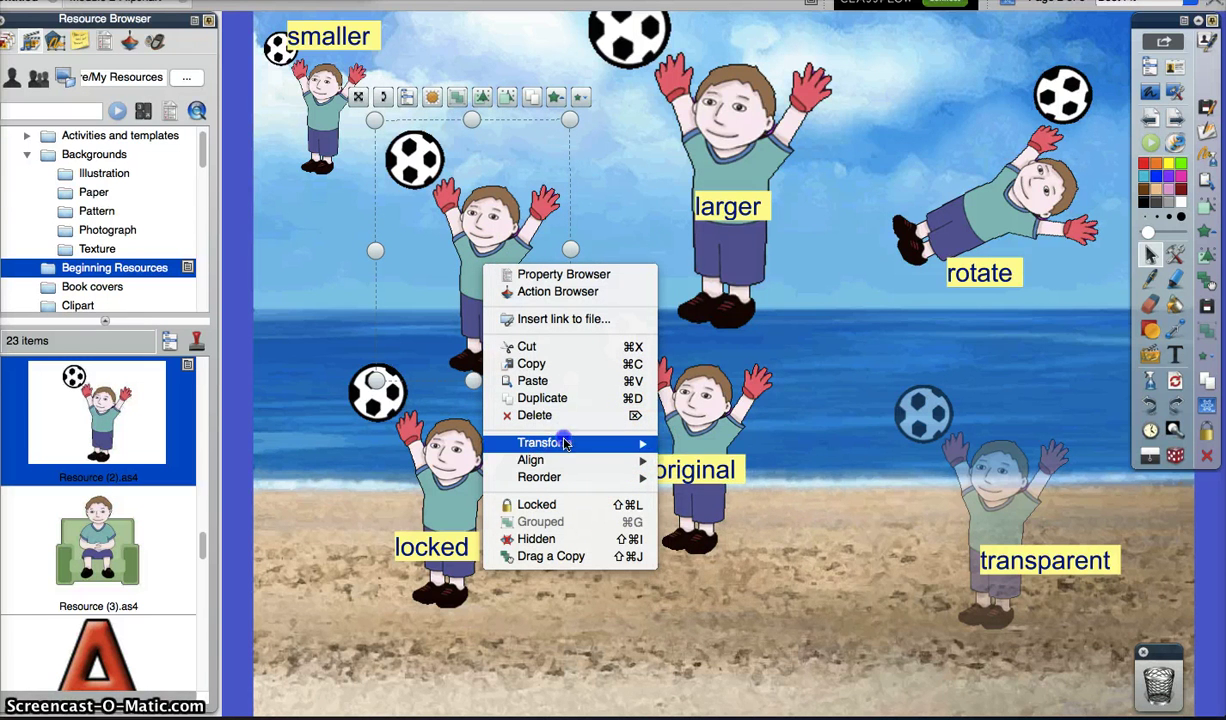
pyautogui.moveTo(565, 443)
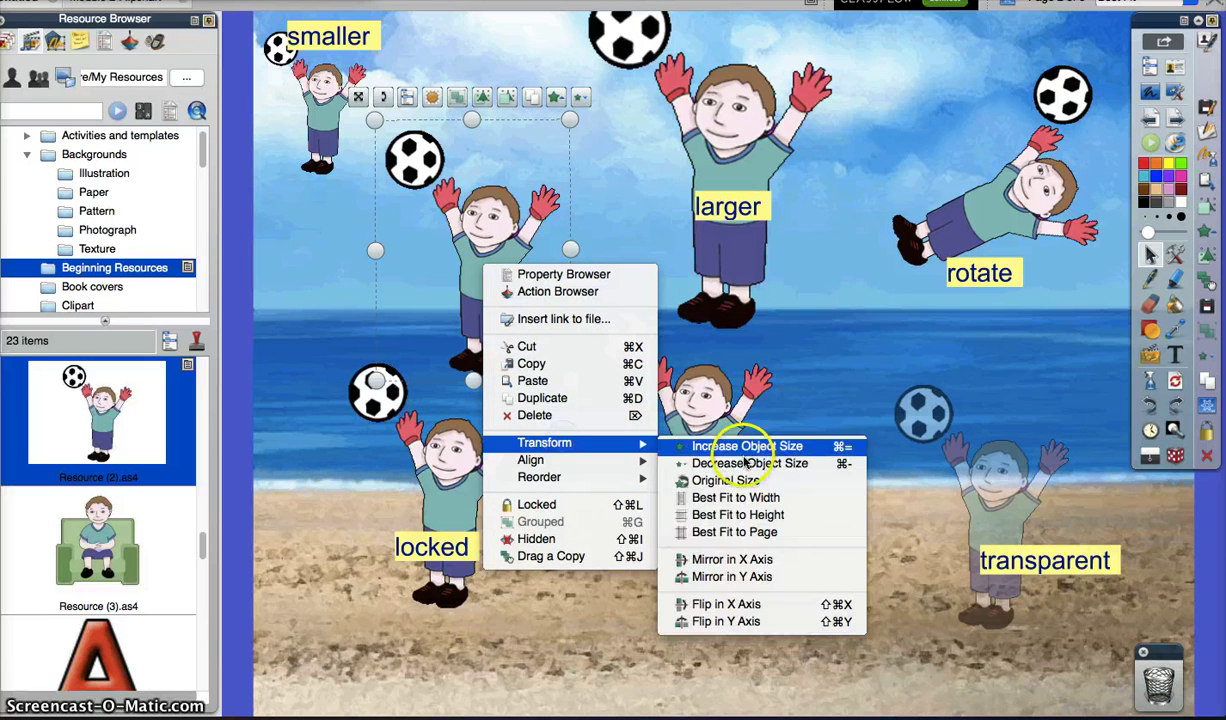
pyautogui.click(740, 577)
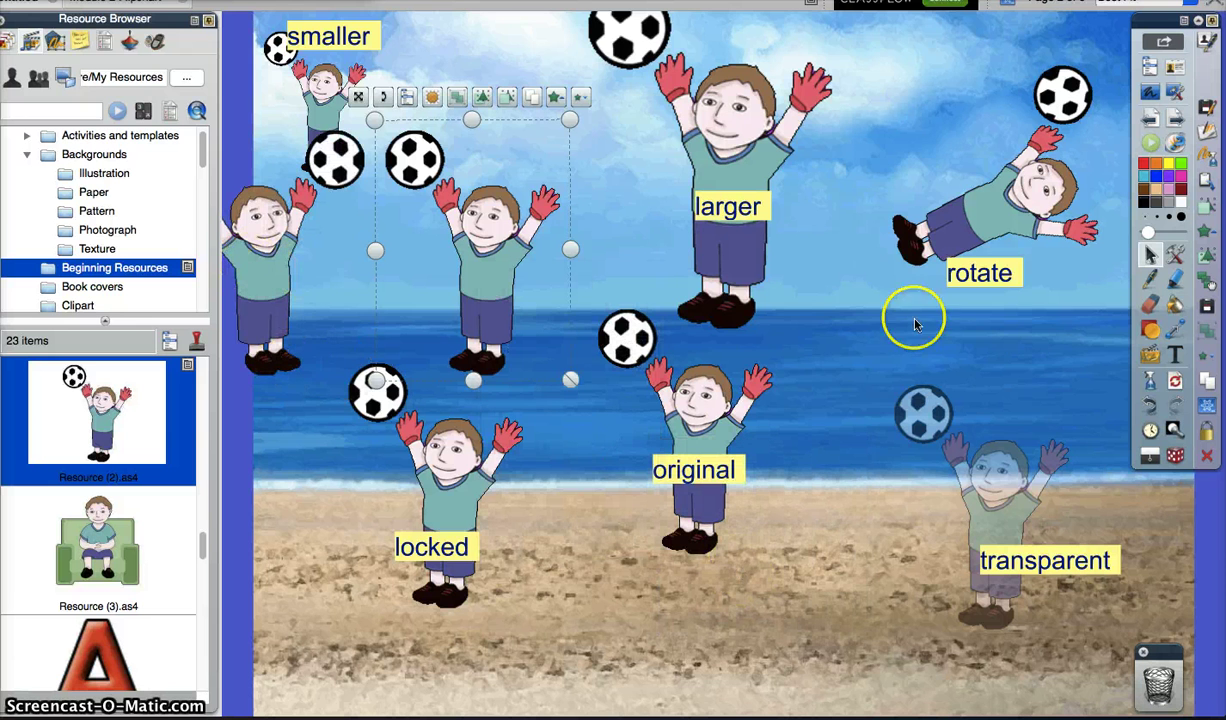
pyautogui.click(1151, 410)
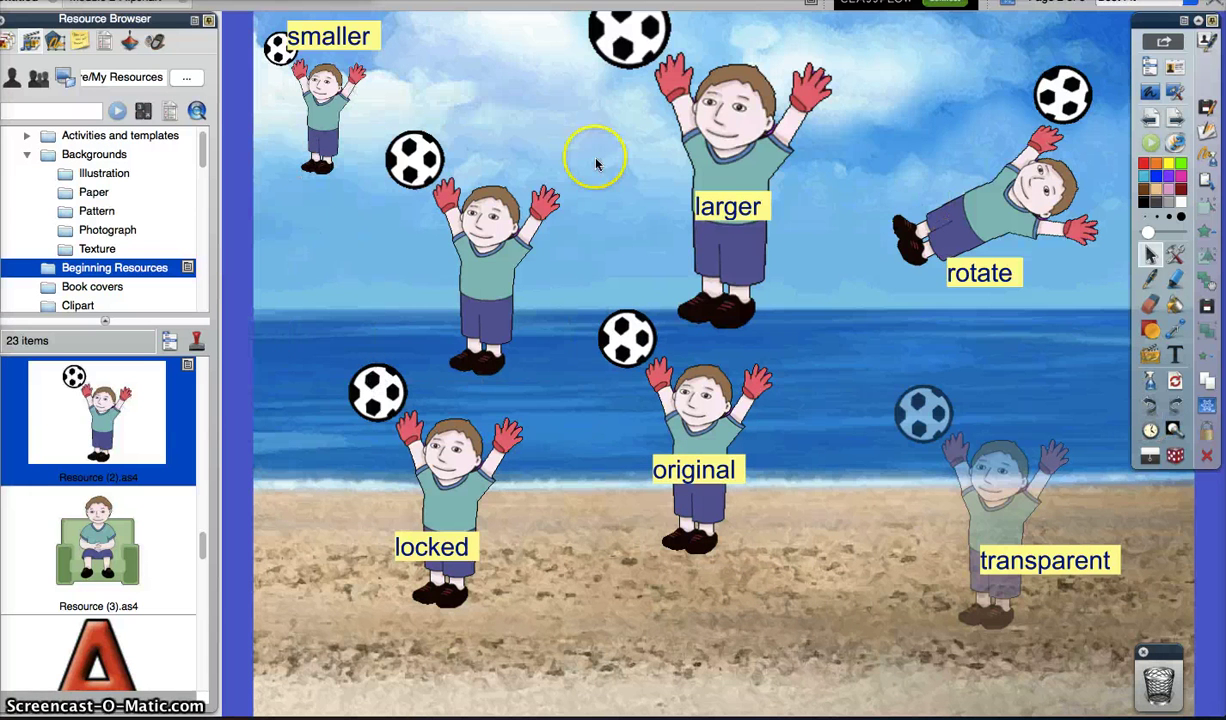
# - Flip the unlabelled boy in the Y axis and move him back right, between the small and large boys
pyautogui.rightClick(478, 268)
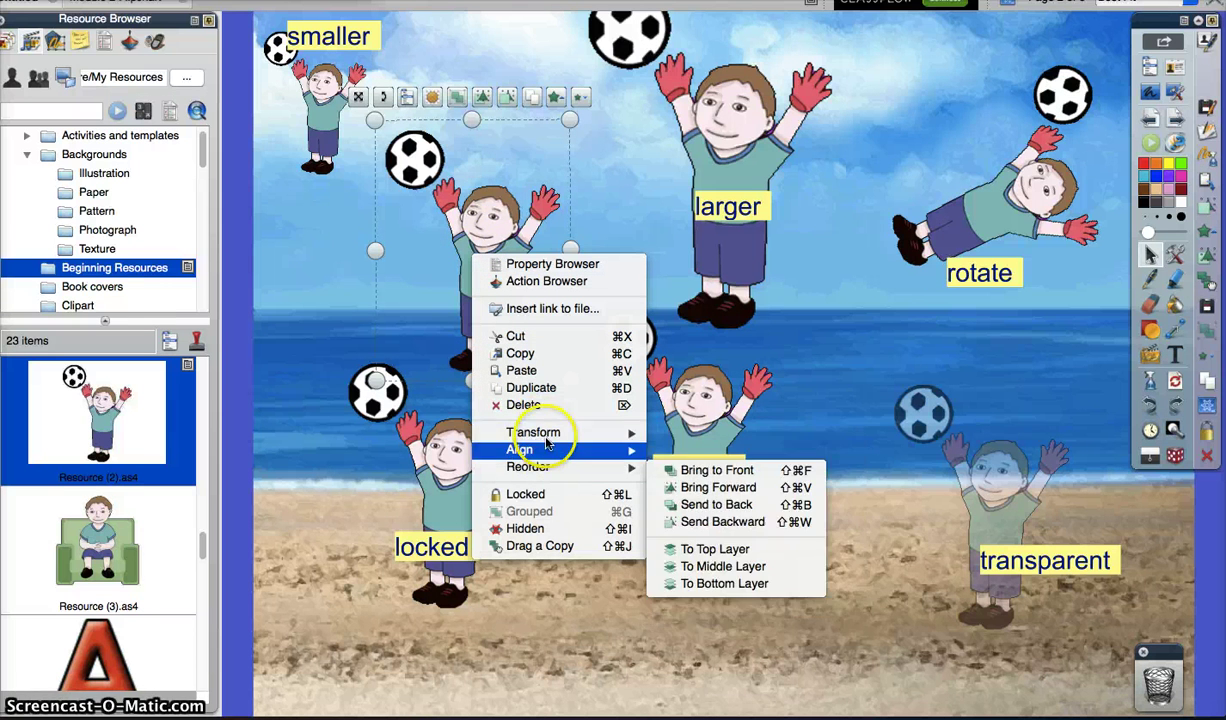
pyautogui.moveTo(549, 432)
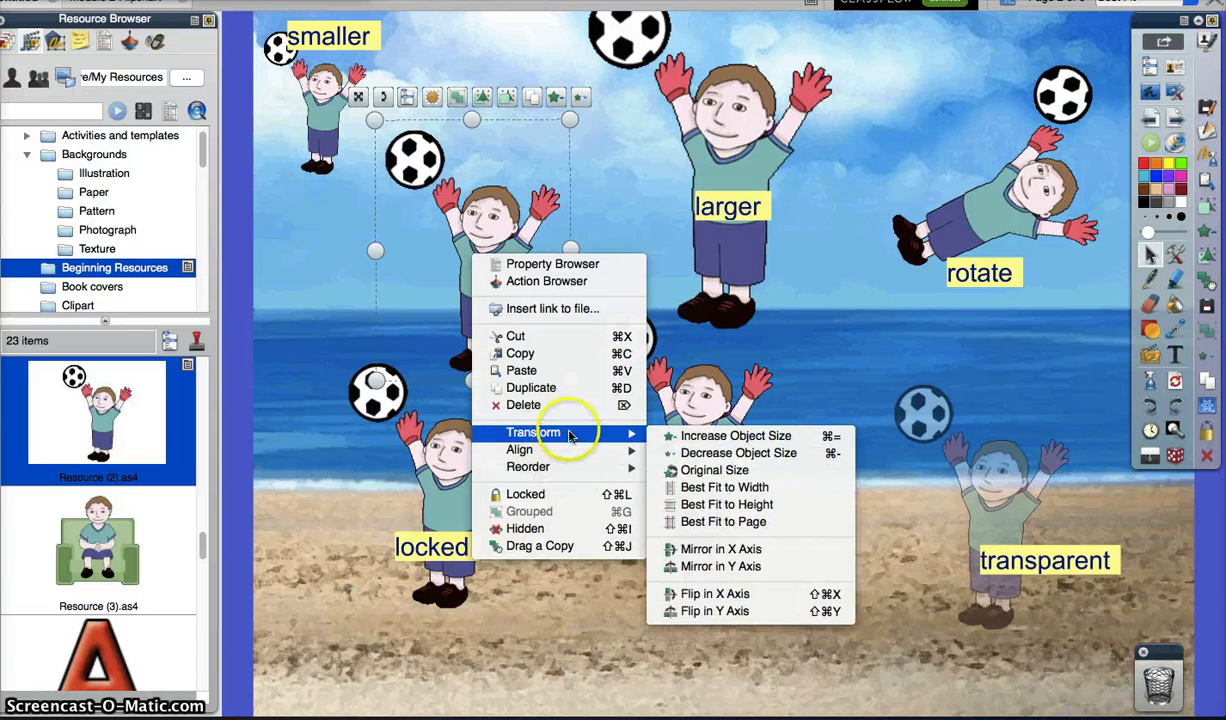
pyautogui.click(714, 611)
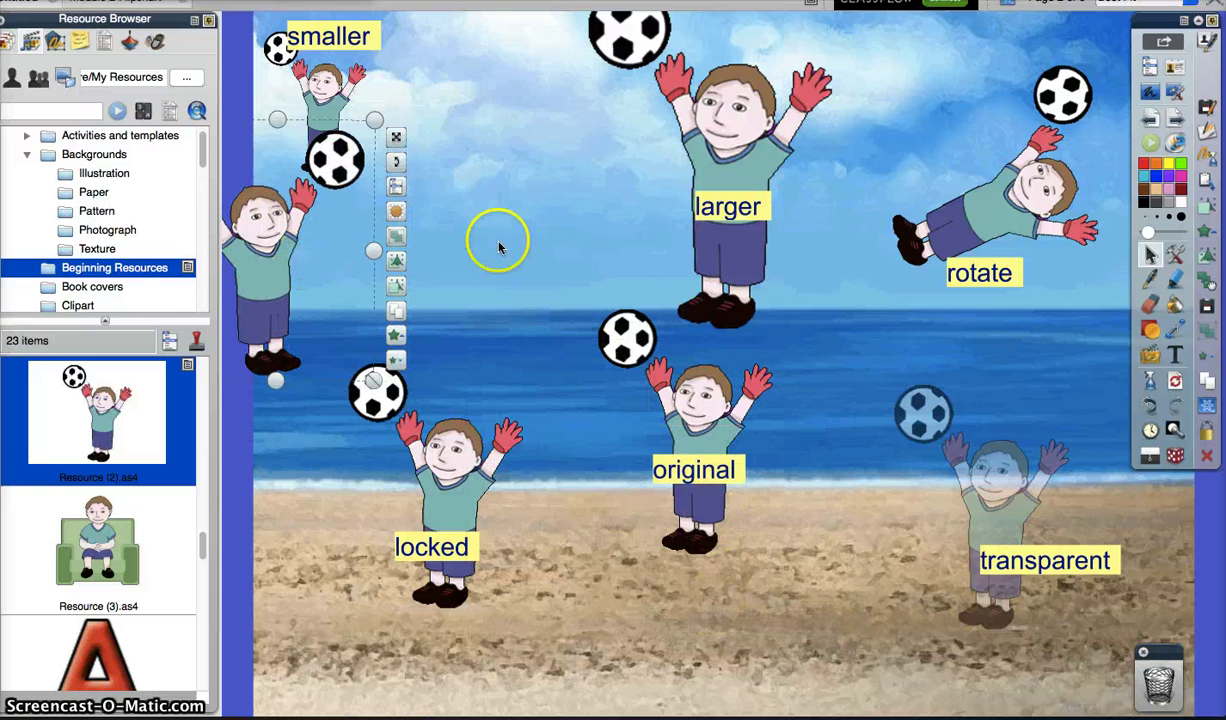
pyautogui.moveTo(259, 276); pyautogui.dragTo(472, 261)
# - Add the label "flipped" to the flipped boy, centre it over his shirt, and return to the Select tool
pyautogui.click(1176, 356)
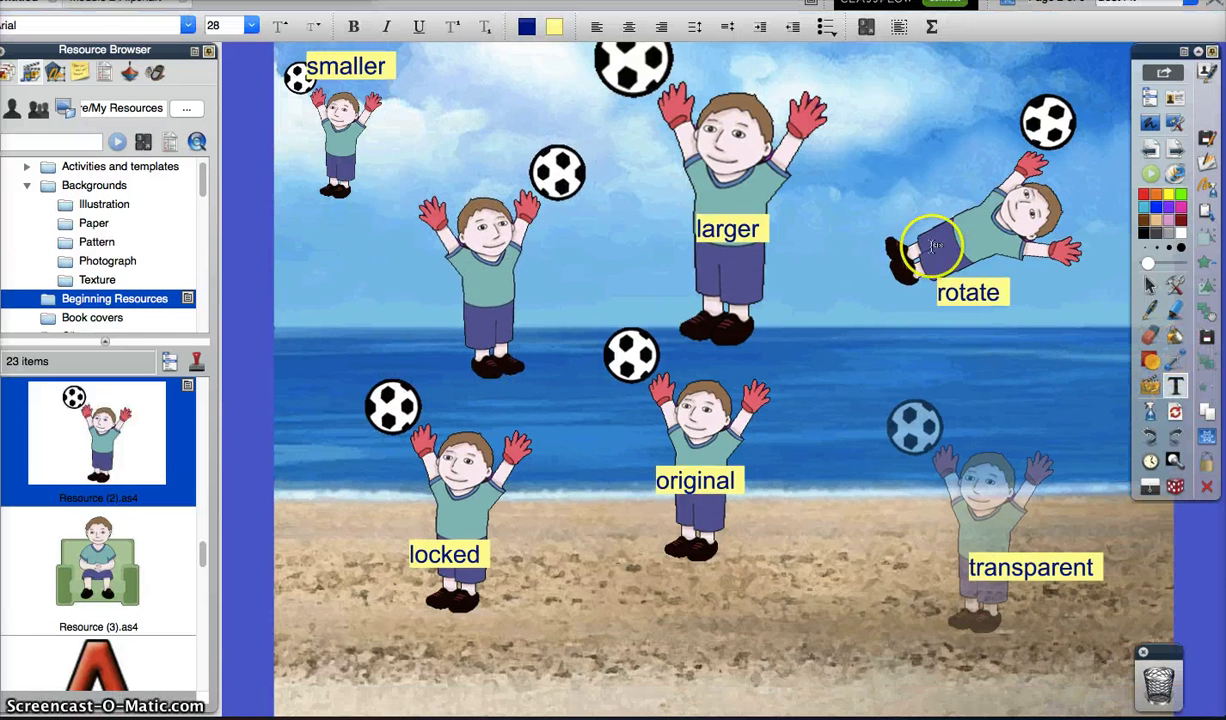
pyautogui.click(422, 279)
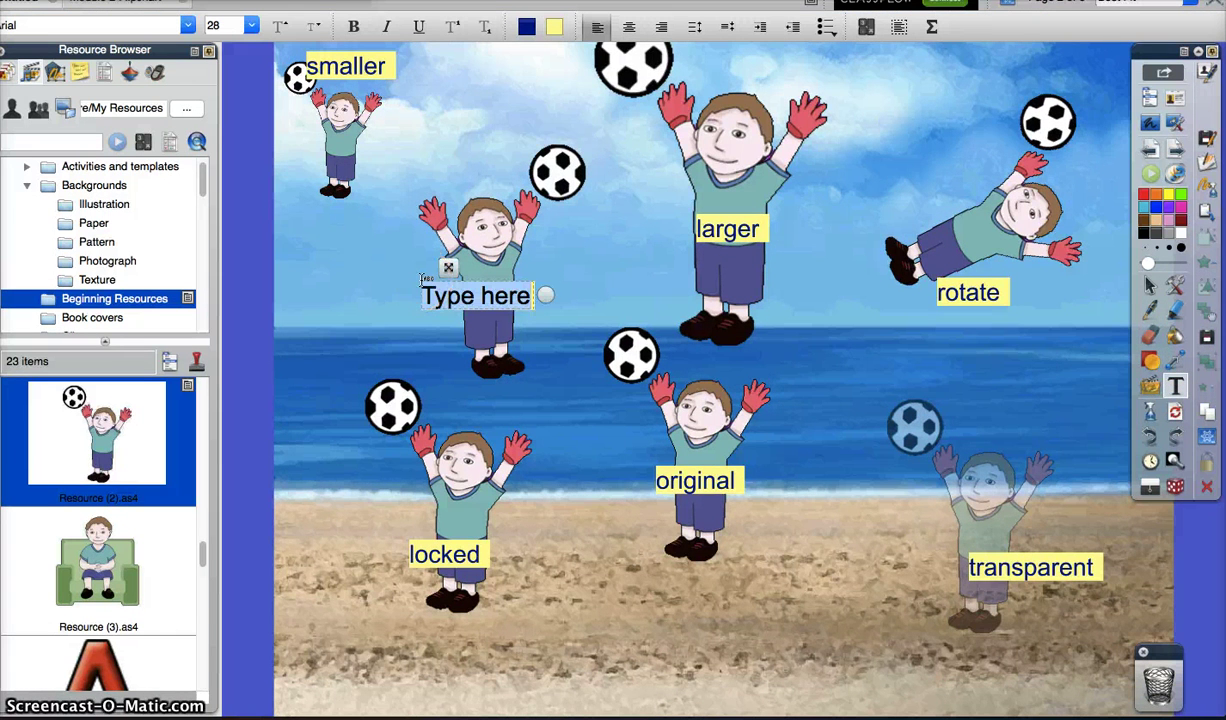
pyautogui.write('flipped')
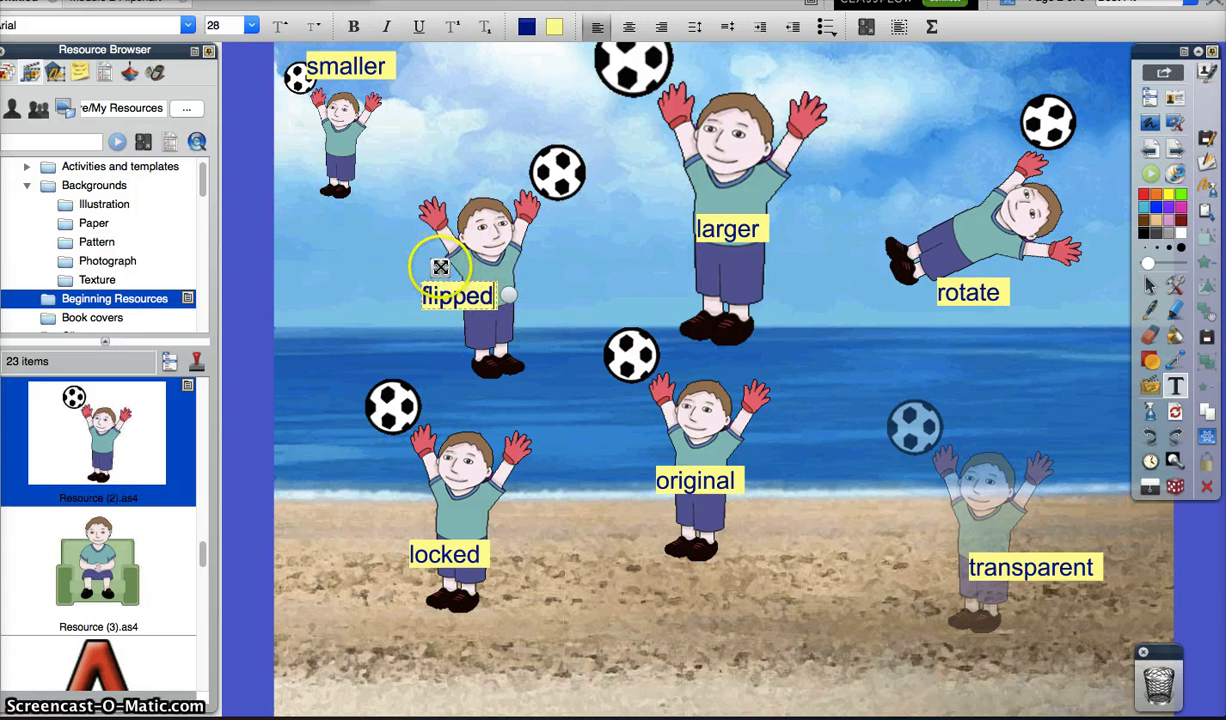
pyautogui.moveTo(439, 267); pyautogui.dragTo(465, 254)
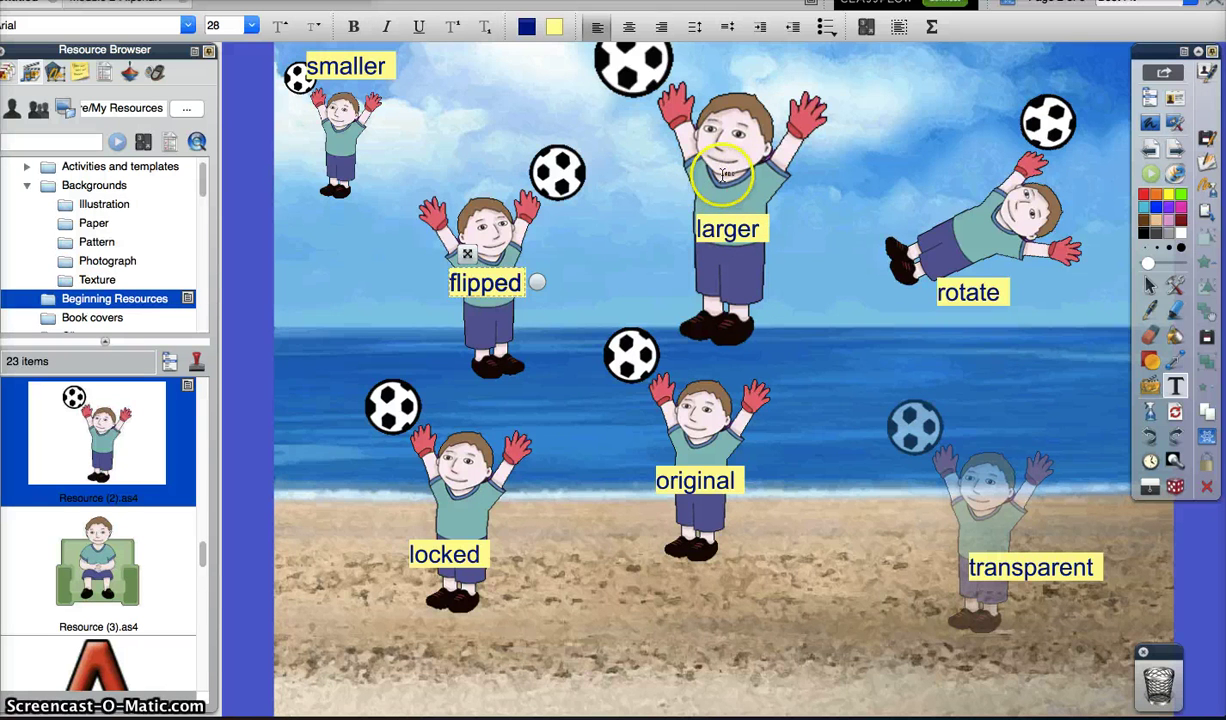
pyautogui.click(720, 180)
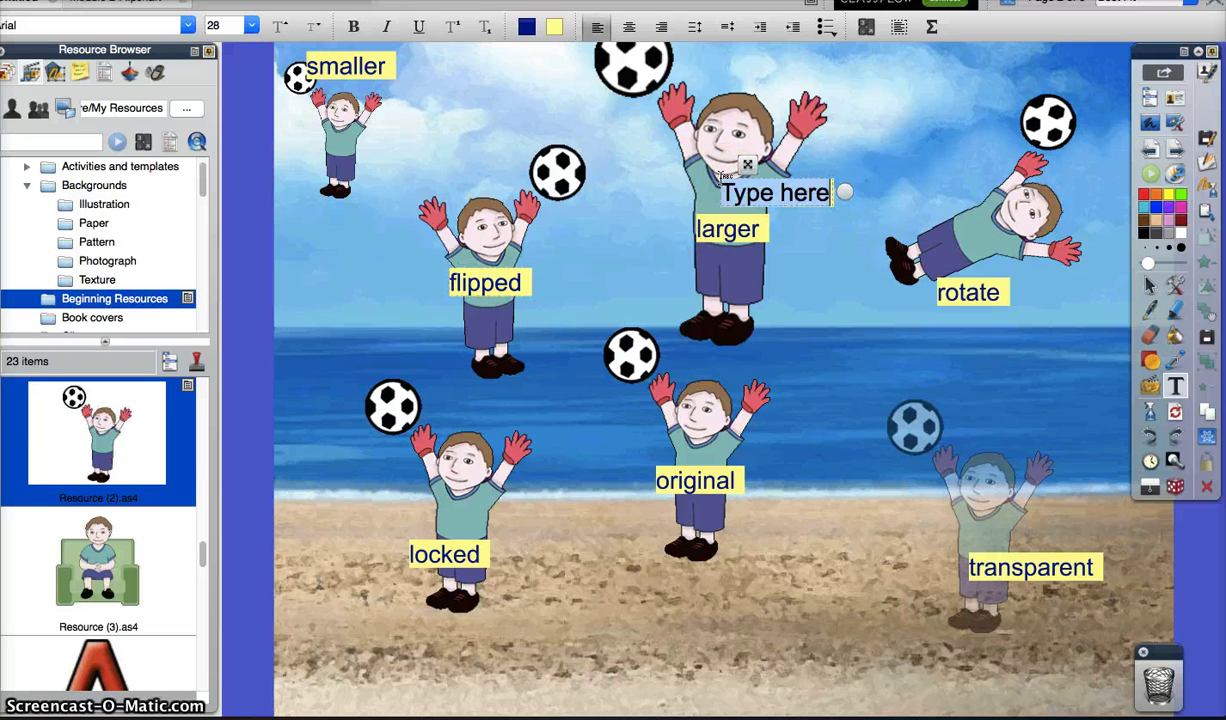
pyautogui.click(1150, 285)
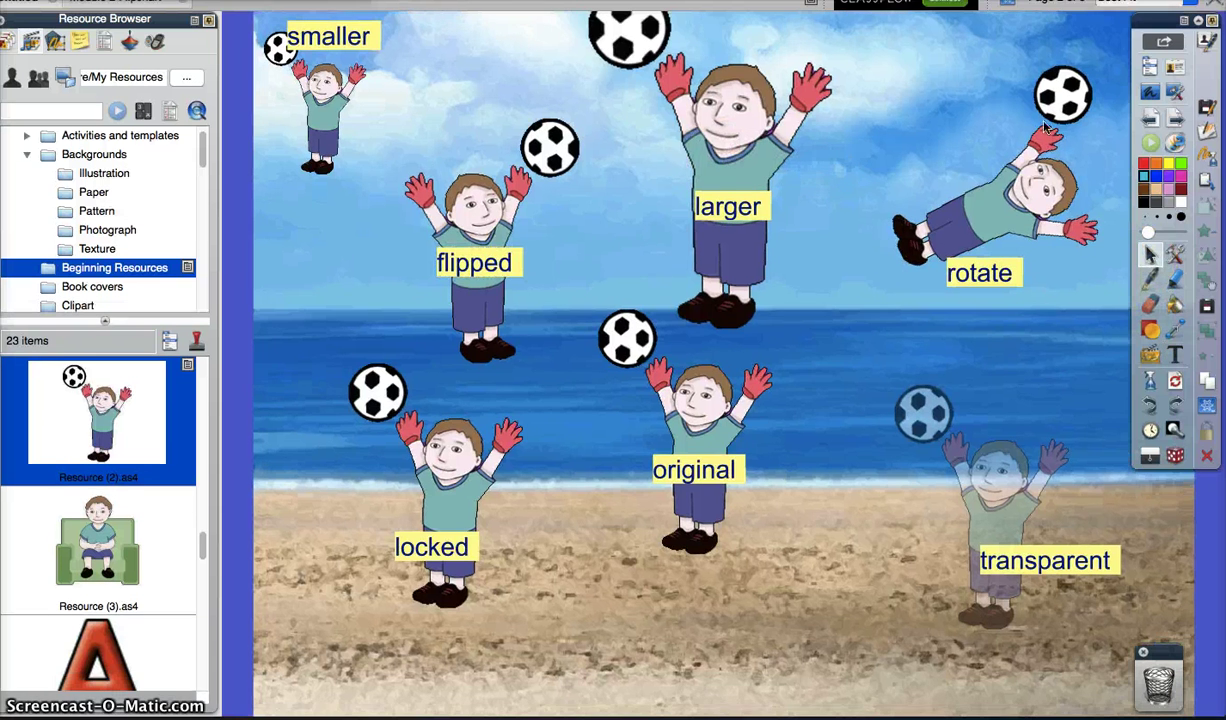
pyautogui.click(717, 152)
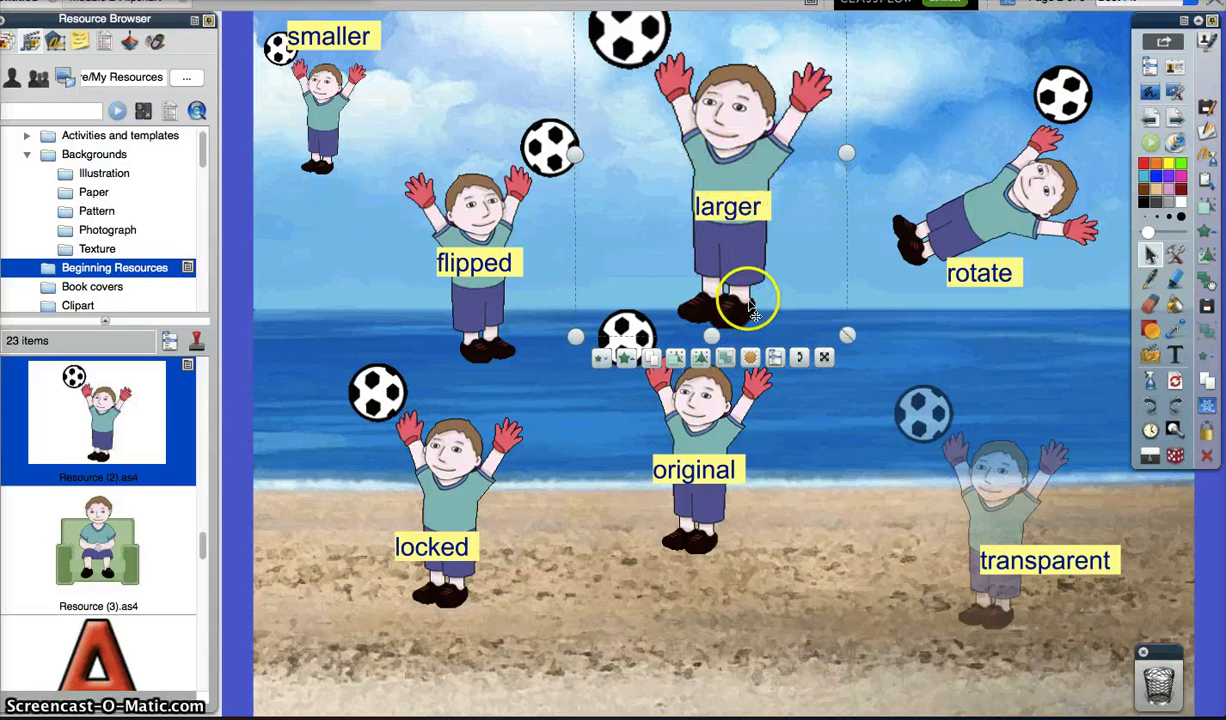
pyautogui.click(845, 278)
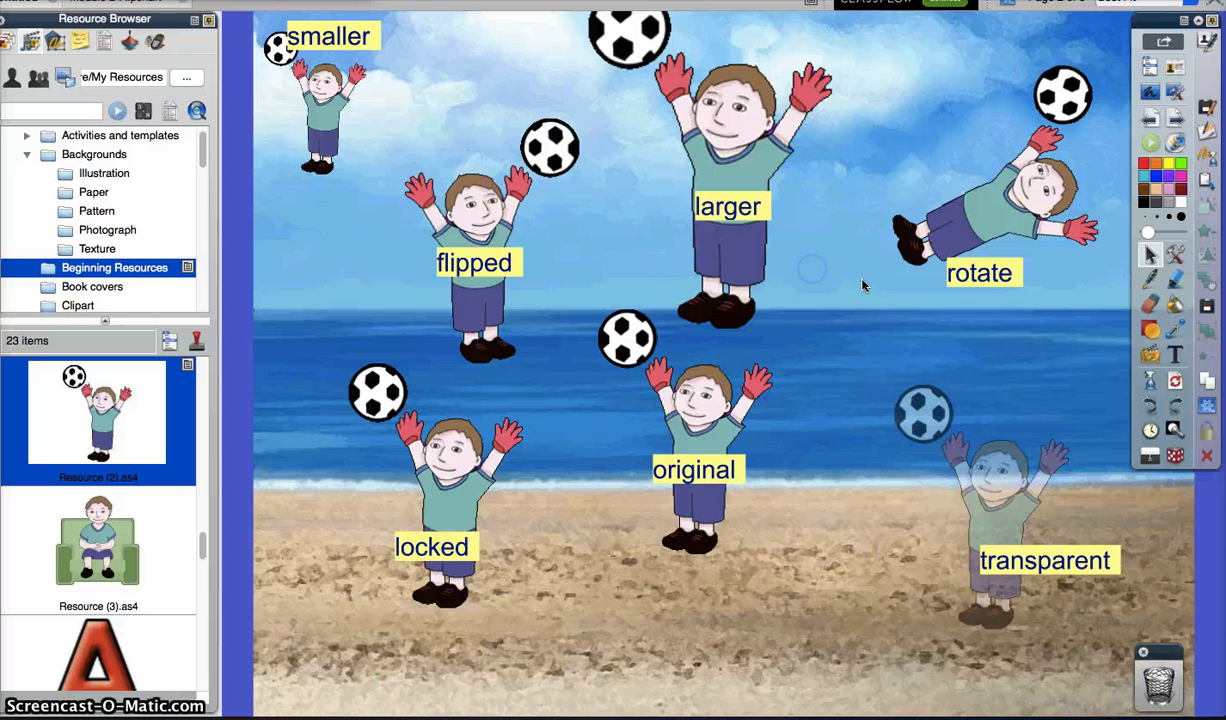
pyautogui.click(700, 360)
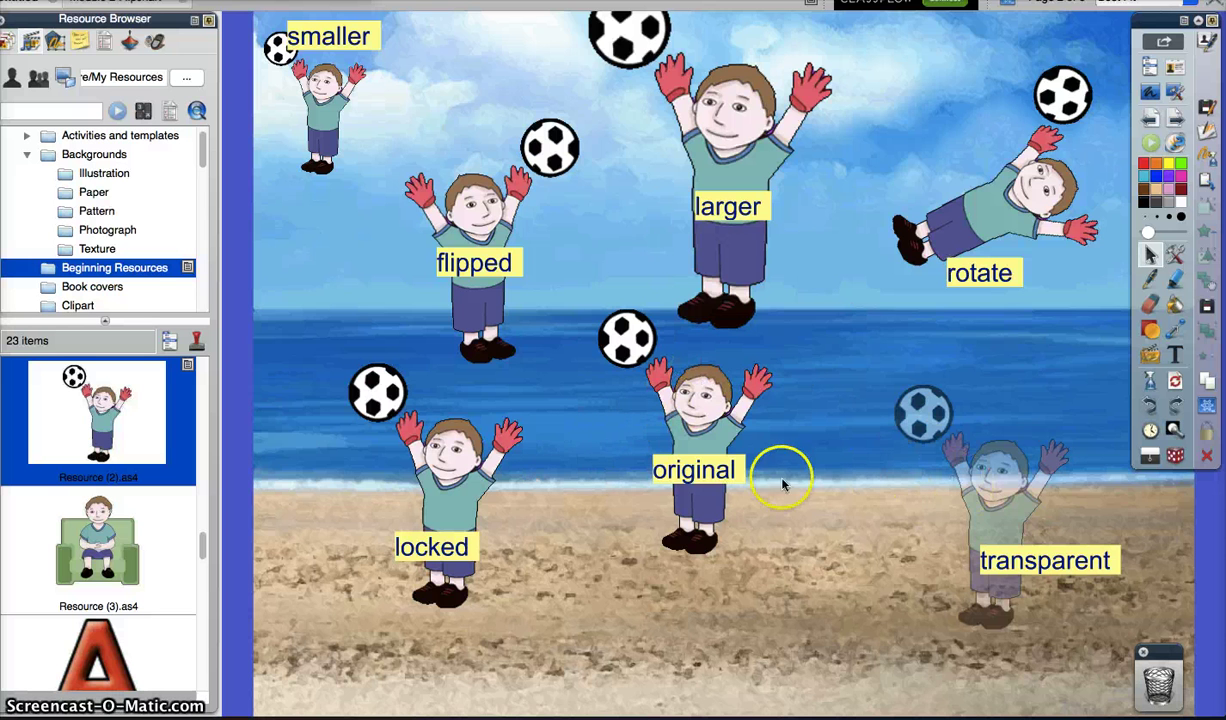
pyautogui.click(718, 446)
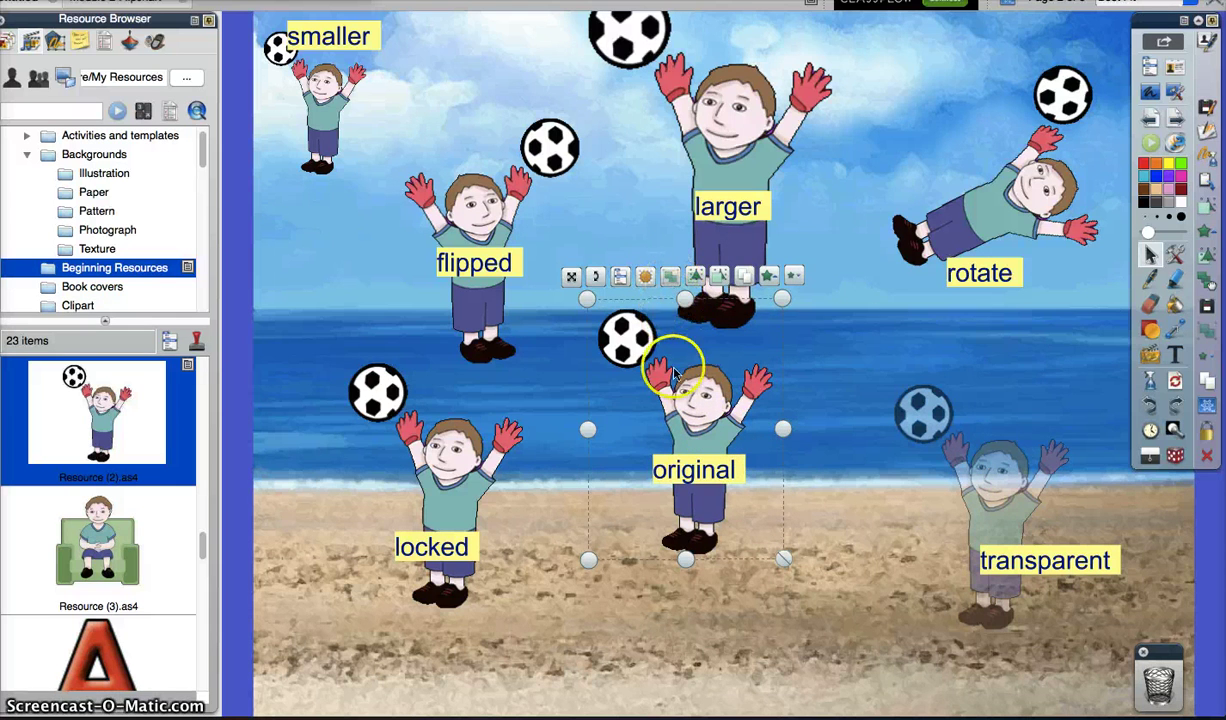
pyautogui.click(703, 481)
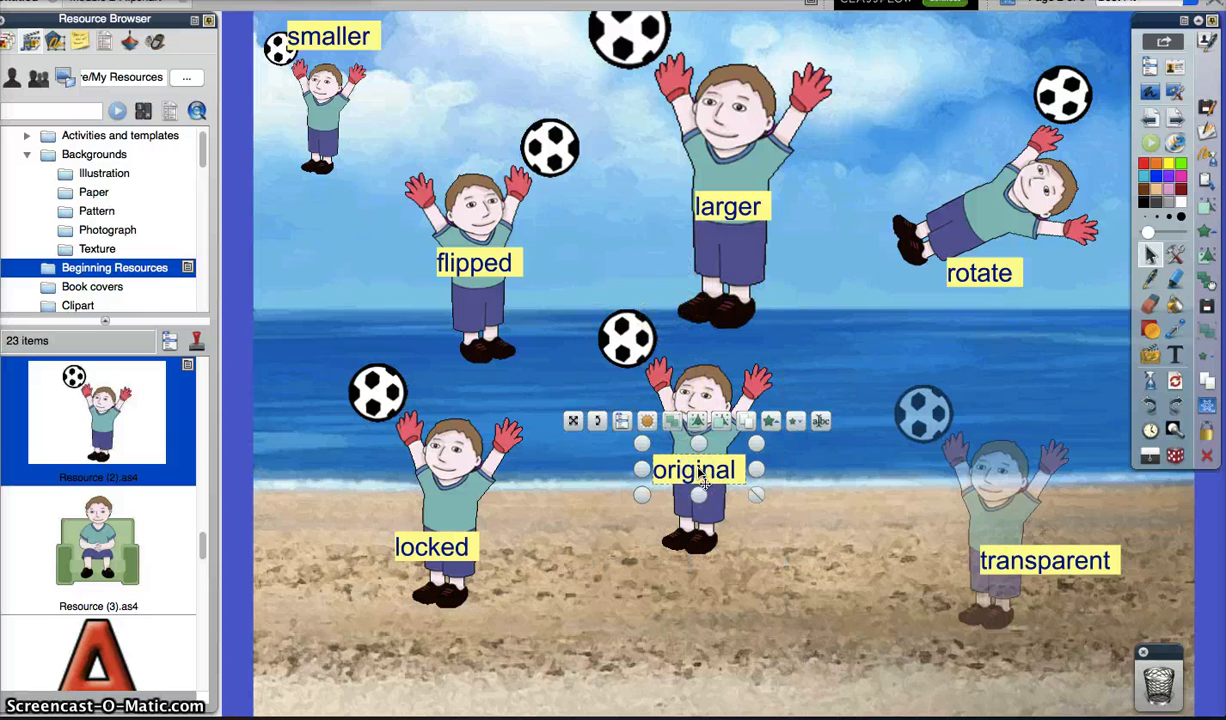
# - Group the original boy with his "original" label and move the group slightly right and down
pyautogui.click(795, 307)
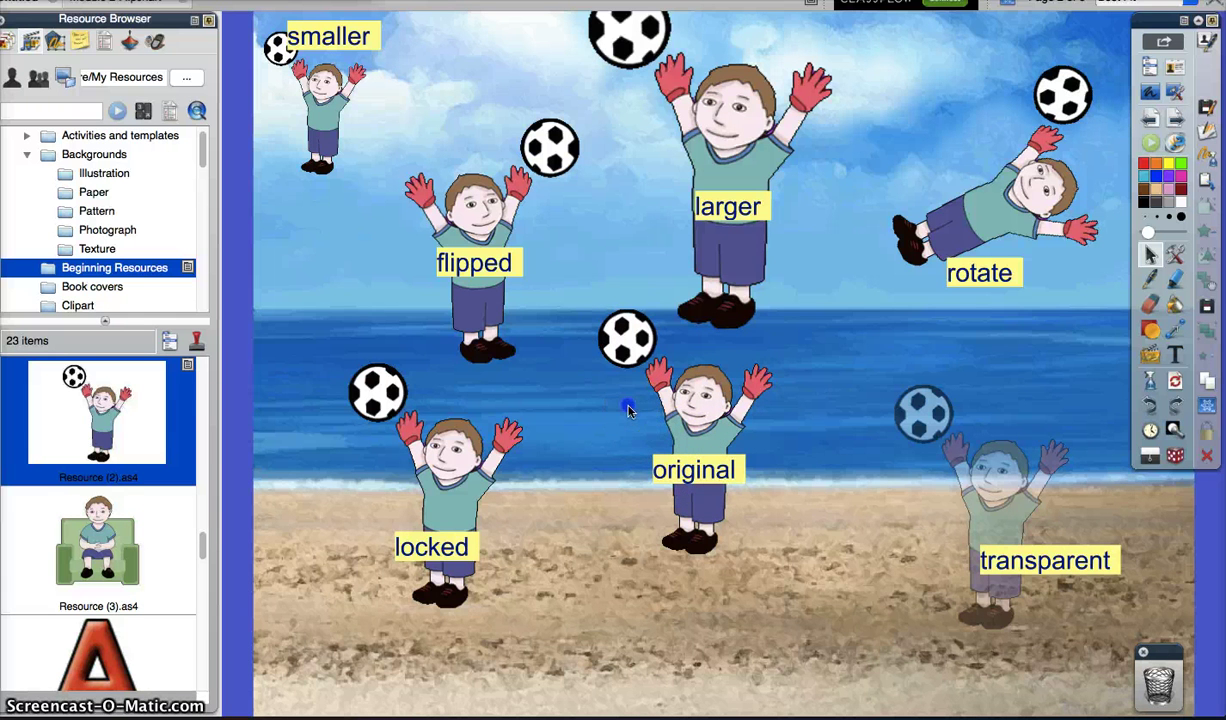
pyautogui.click(659, 450)
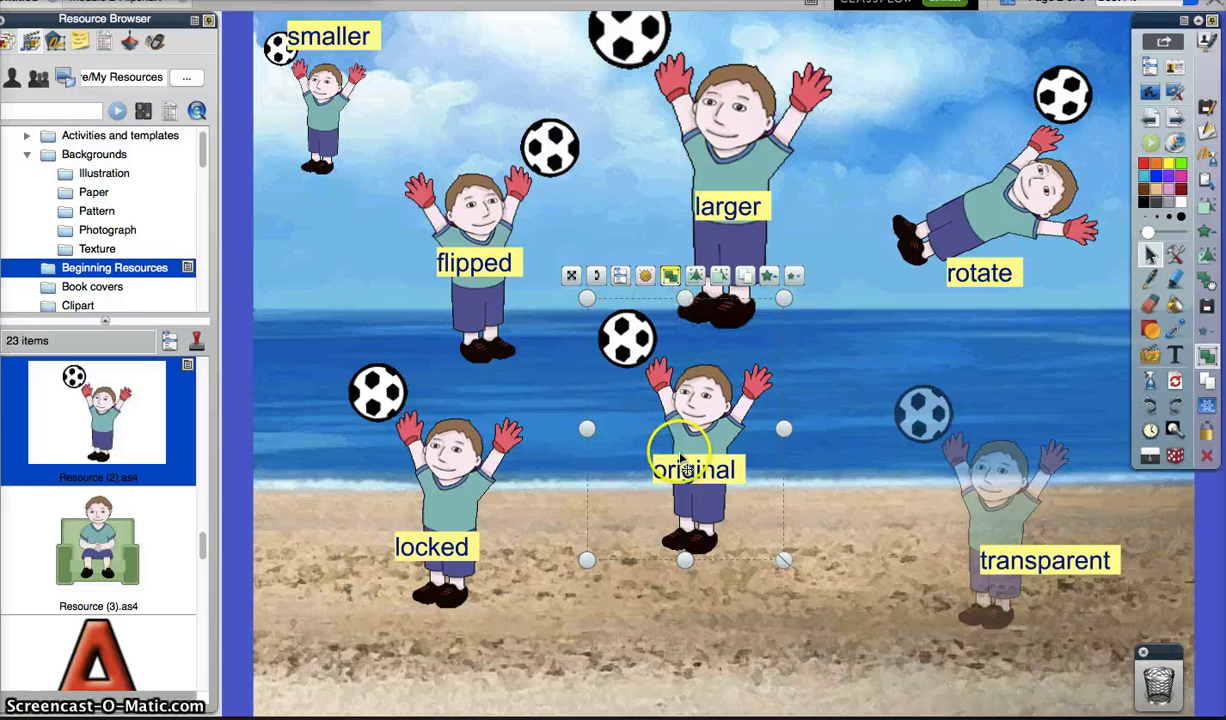
pyautogui.moveTo(683, 462); pyautogui.dragTo(720, 450)
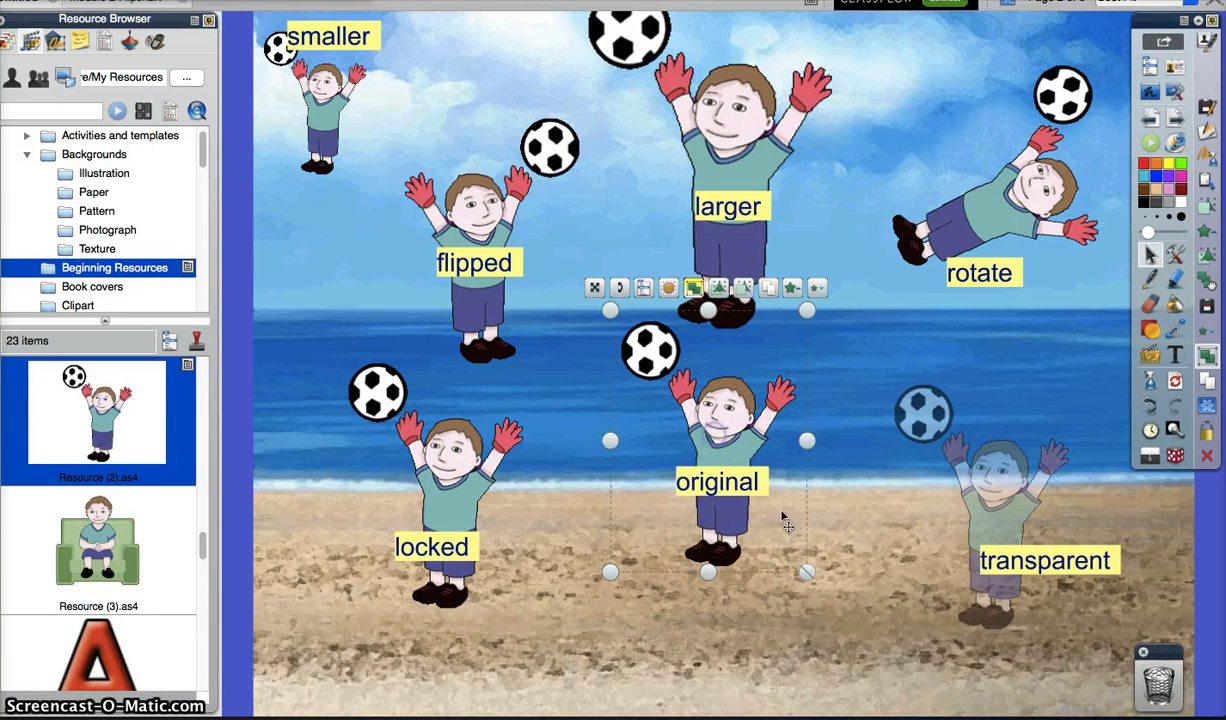
# - Group the transparent boy with his "transparent" label and nudge the group slightly left
pyautogui.click(900, 504)
pyautogui.moveTo(919, 484); pyautogui.dragTo(1066, 592)
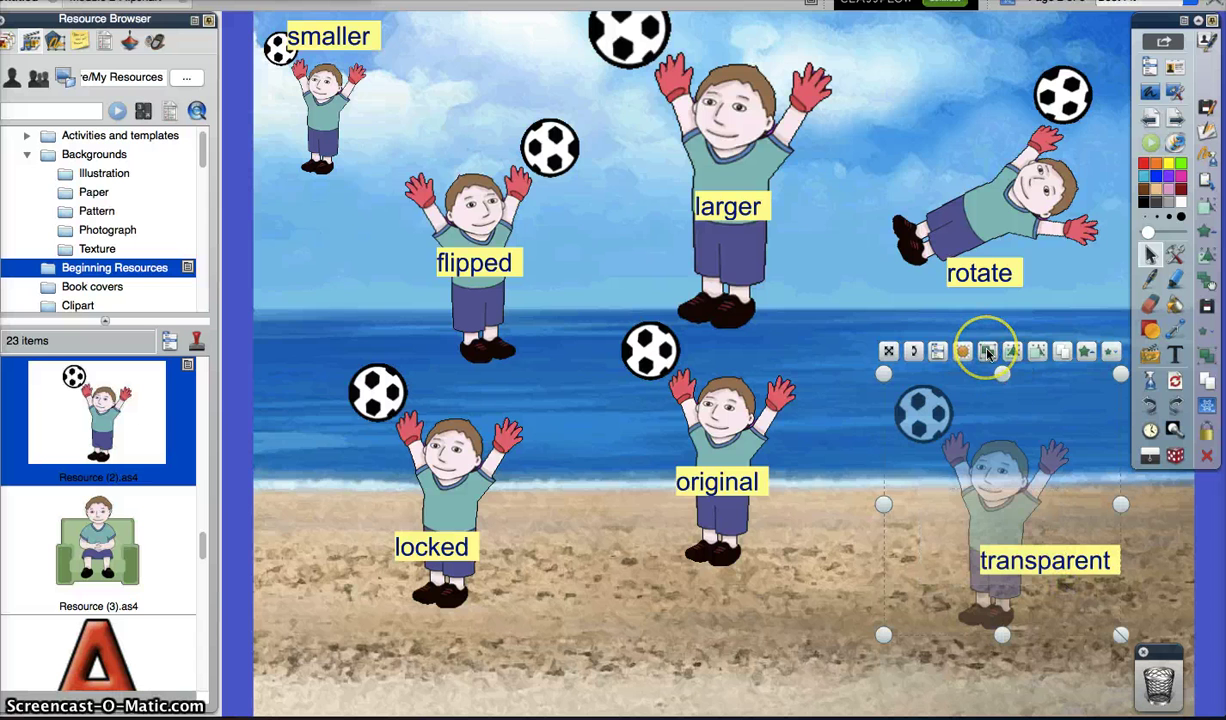
pyautogui.moveTo(993, 532)
pyautogui.mouseDown()
pyautogui.moveTo(991, 511)
pyautogui.moveTo(958, 493)
pyautogui.moveTo(988, 534)
pyautogui.mouseUp()
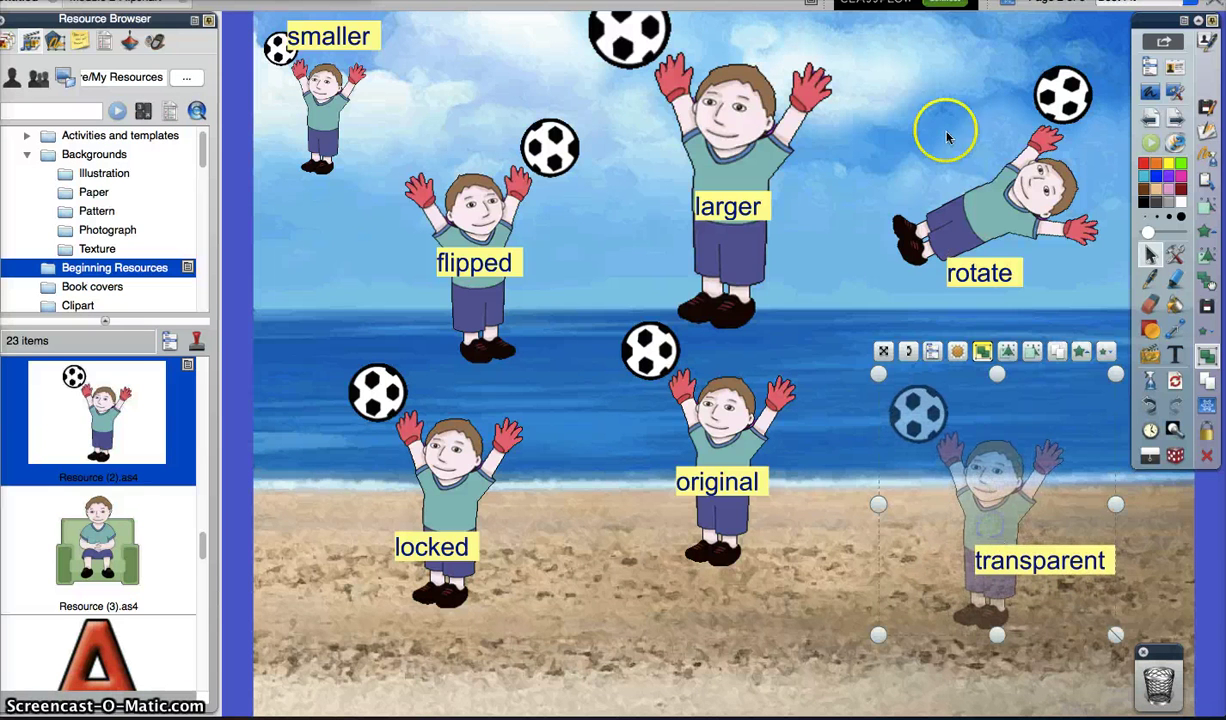
# - Group the rotated boy with his "rotate" label and move the group right towards the page edge
pyautogui.click(937, 149)
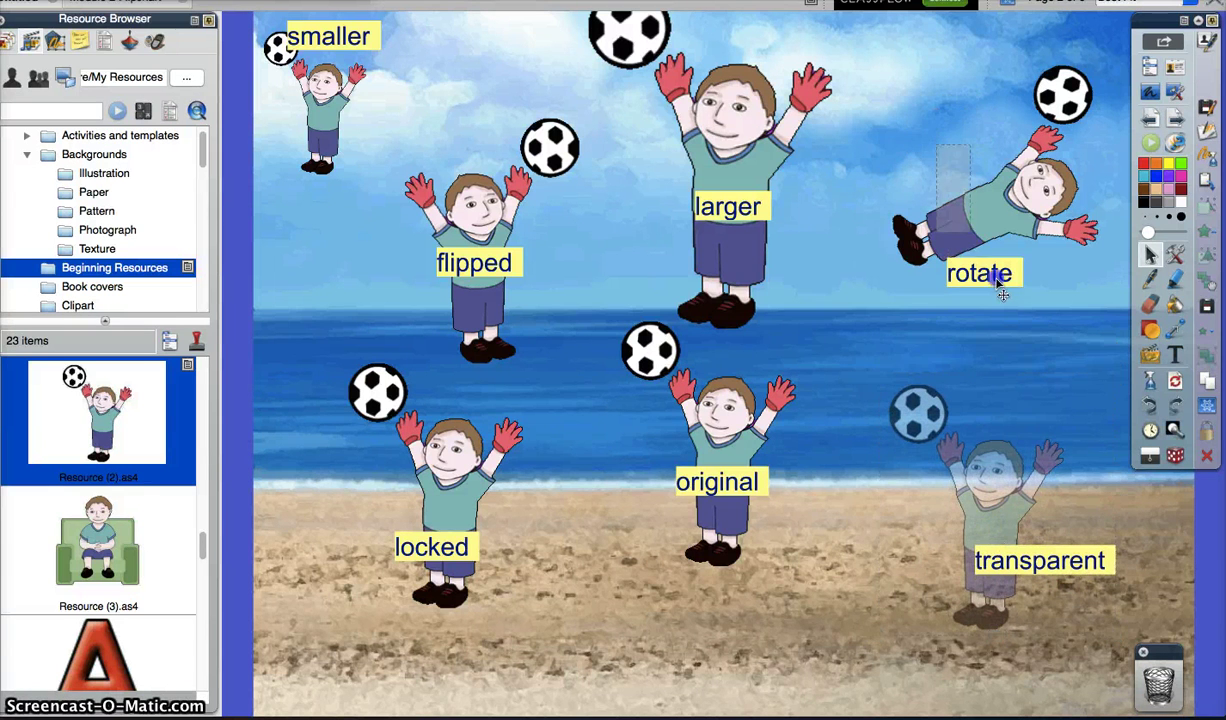
pyautogui.moveTo(1003, 293); pyautogui.dragTo(1007, 297)
pyautogui.click(1020, 355)
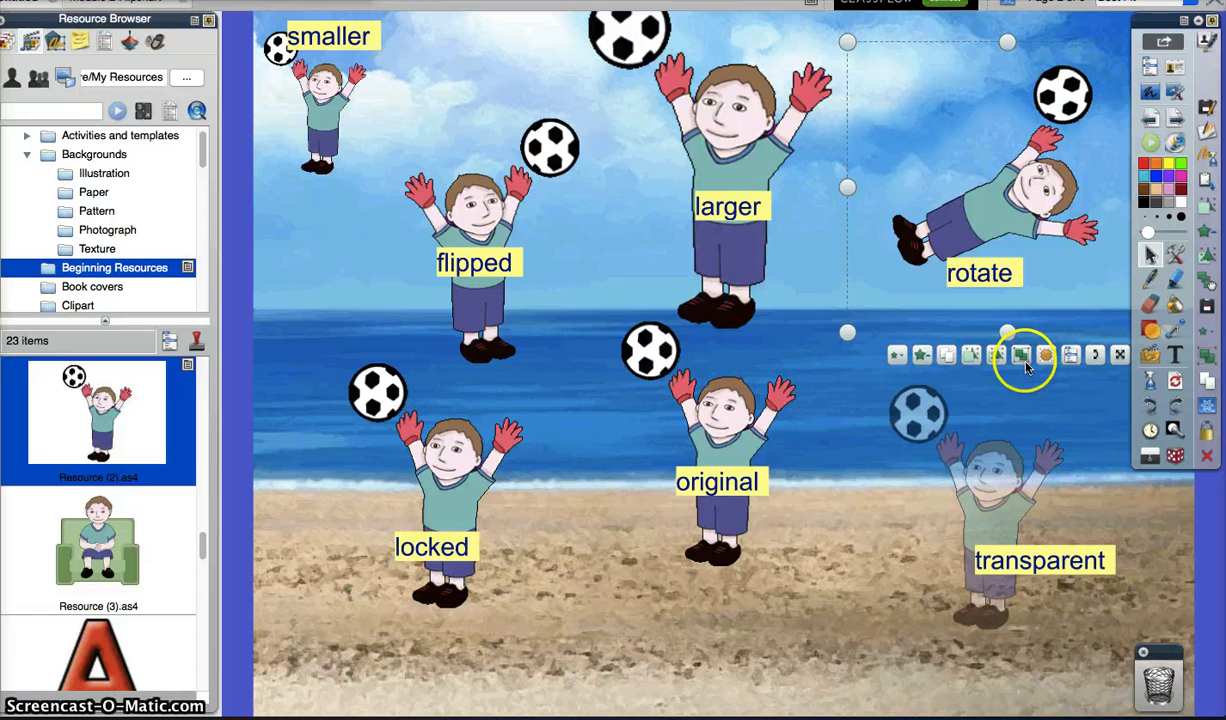
pyautogui.moveTo(983, 207); pyautogui.dragTo(1023, 205)
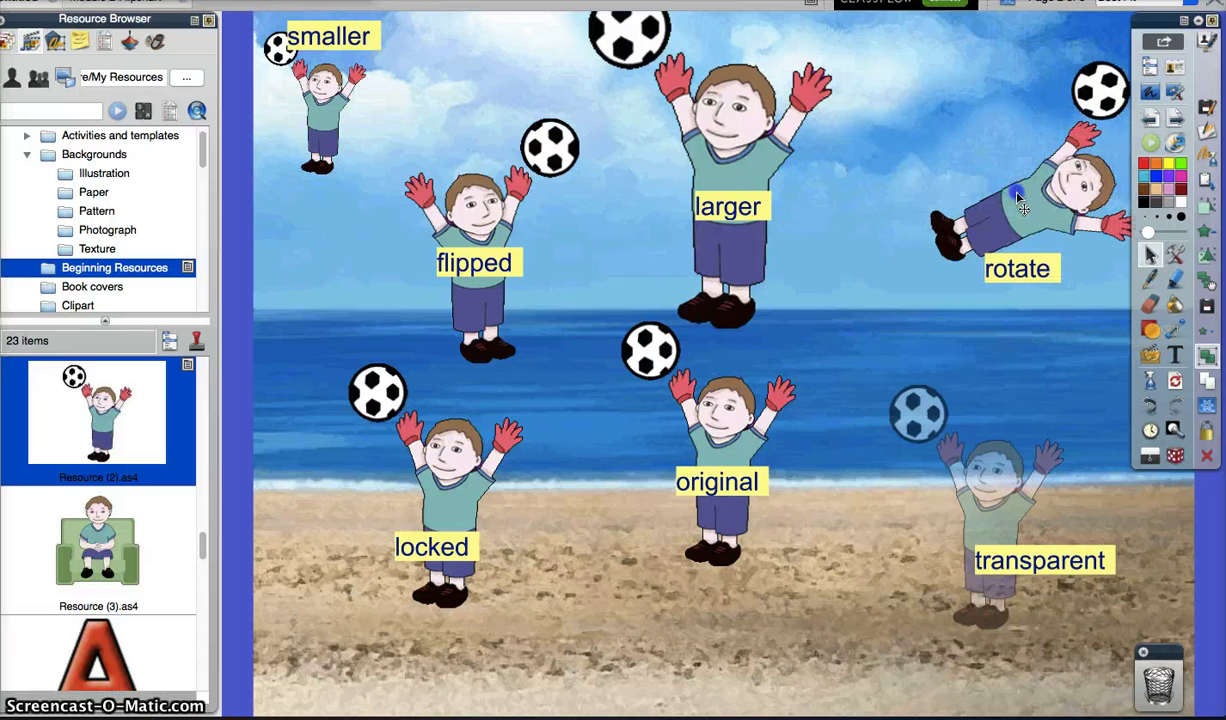
# - Group the large boy with his "larger" label and move the group right, closer to the rotated boy
pyautogui.click(750, 197)
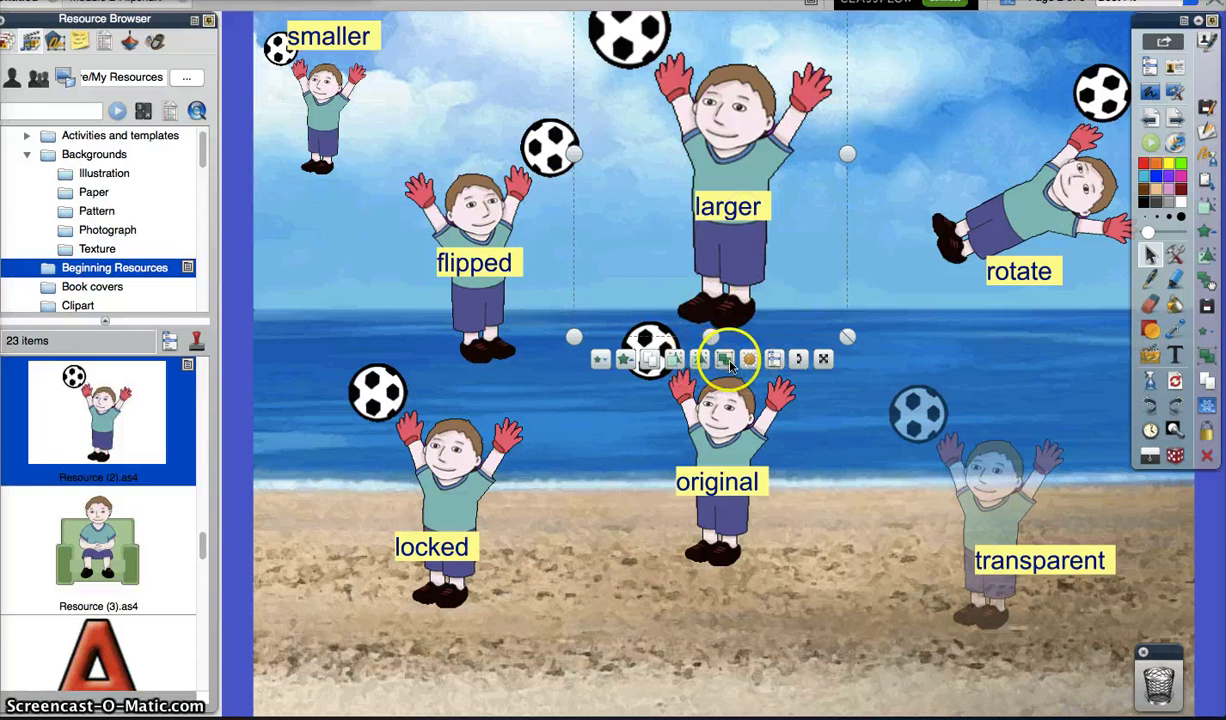
pyautogui.click(866, 244)
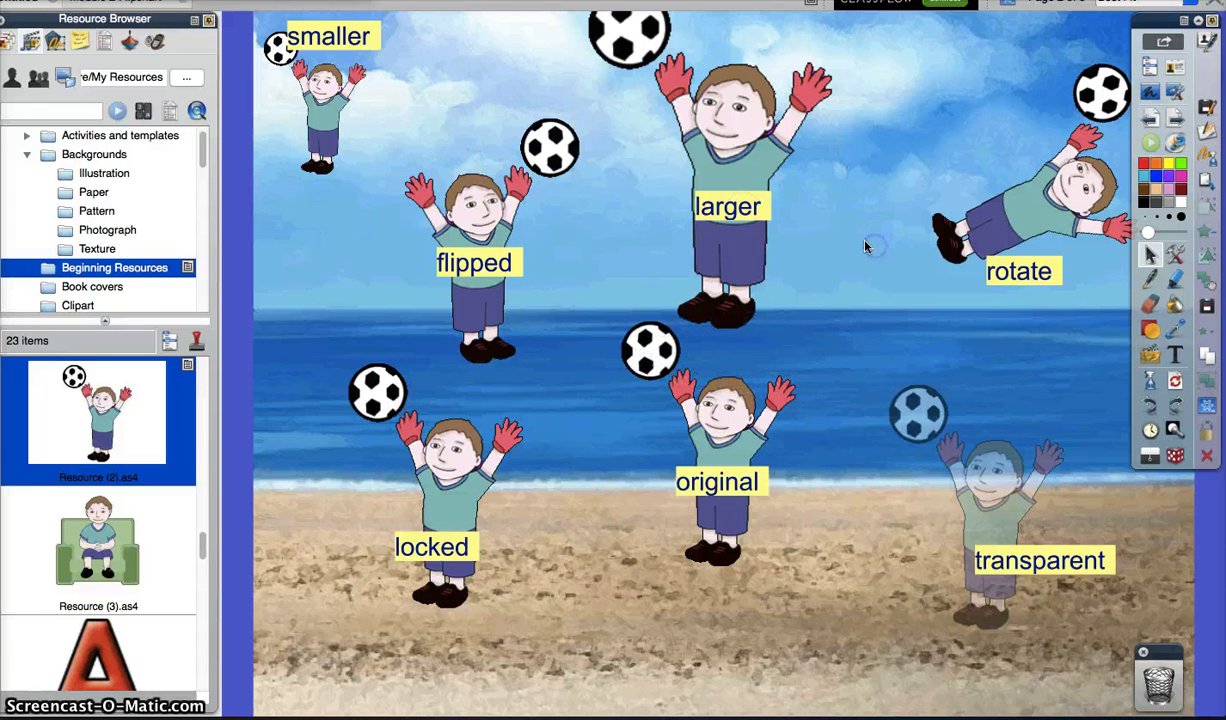
pyautogui.moveTo(722, 230); pyautogui.dragTo(796, 232)
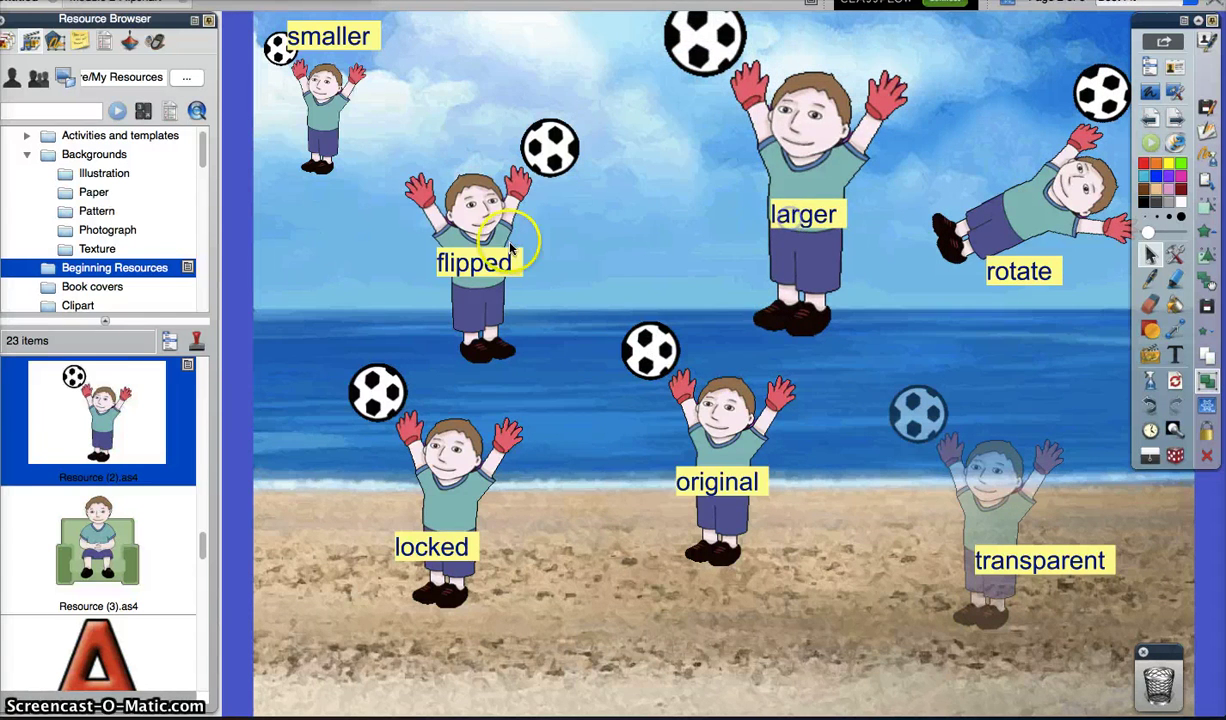
# - Group the flipped boy with his "flipped" label, and the small boy with his "smaller" label
pyautogui.click(512, 283)
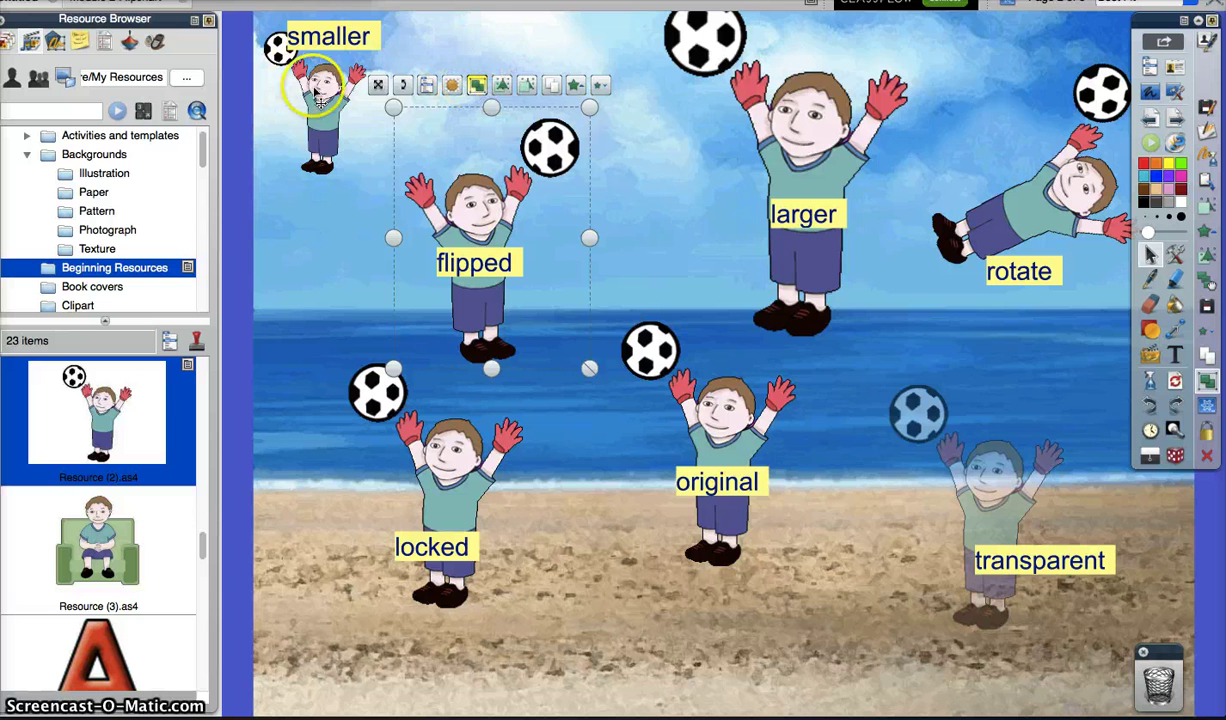
pyautogui.click(279, 128)
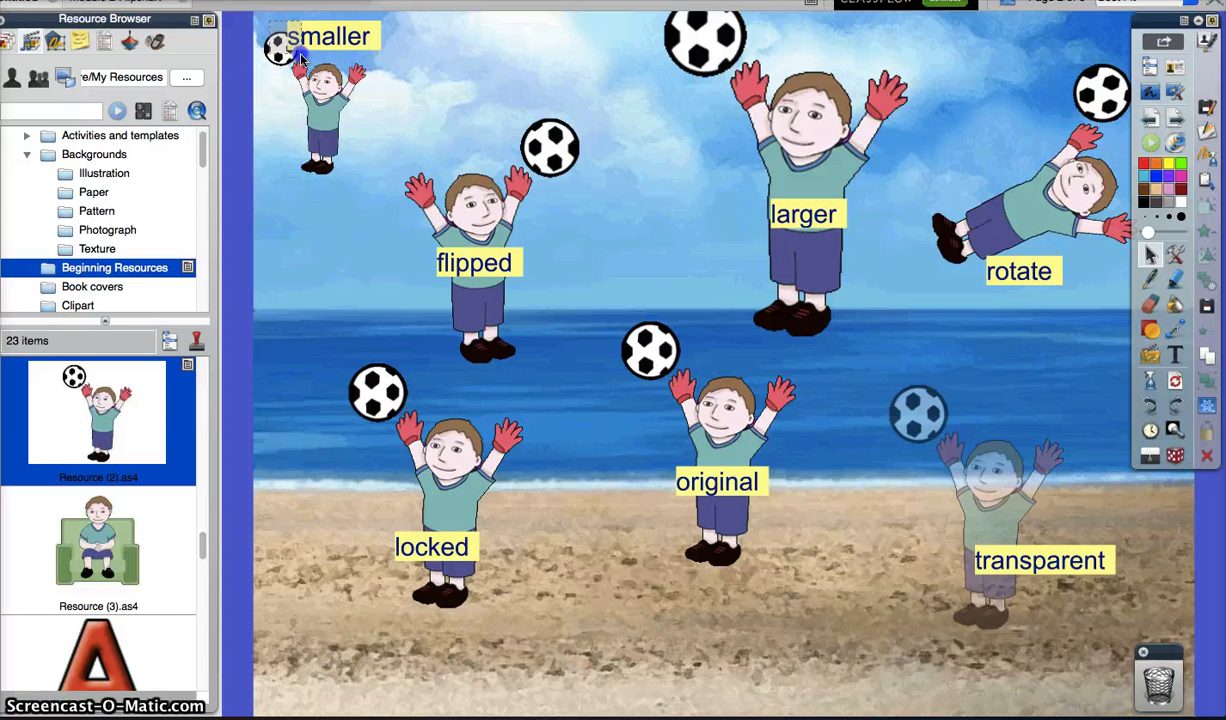
pyautogui.click(300, 60)
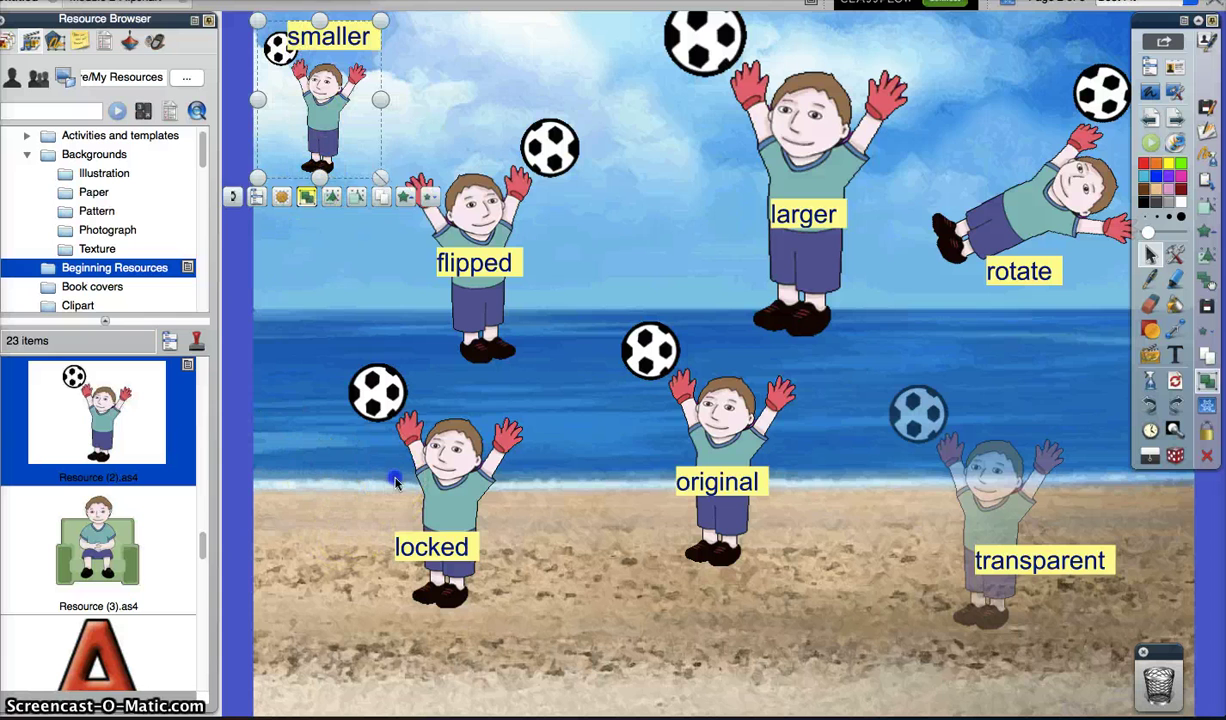
# - Move the "locked" label up onto the locked boy's shirt
pyautogui.click(431, 547)
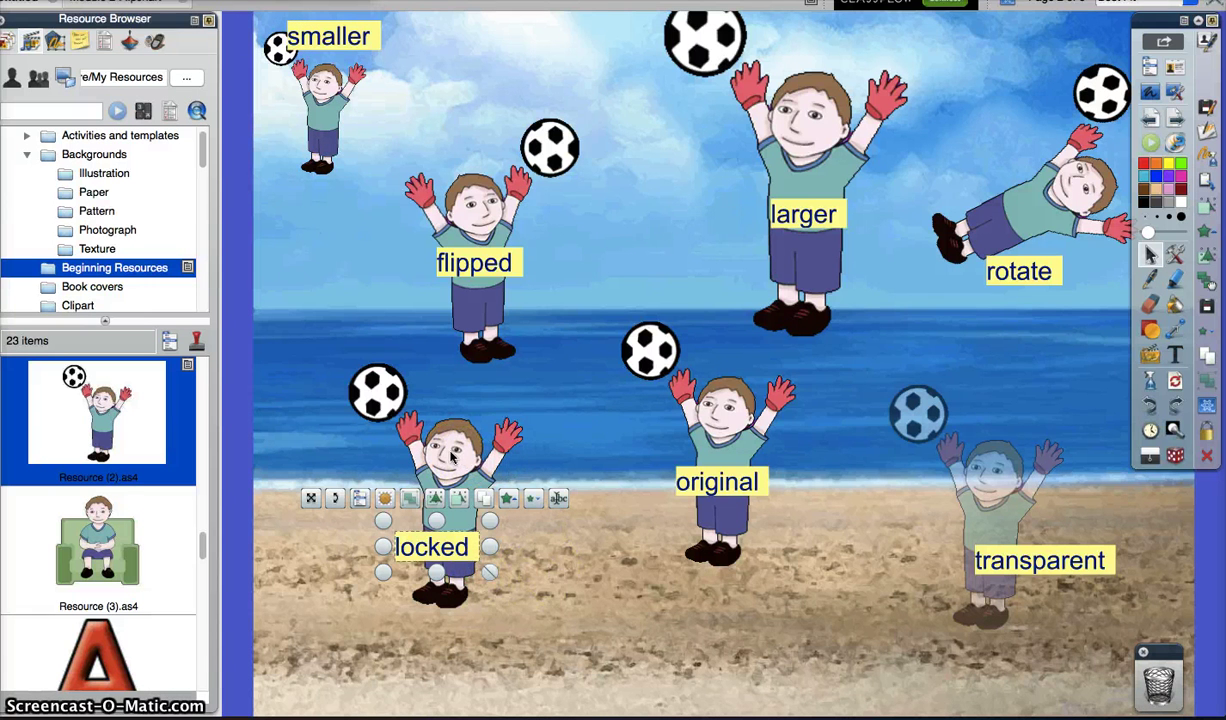
pyautogui.click(440, 562)
pyautogui.moveTo(432, 548); pyautogui.dragTo(432, 518)
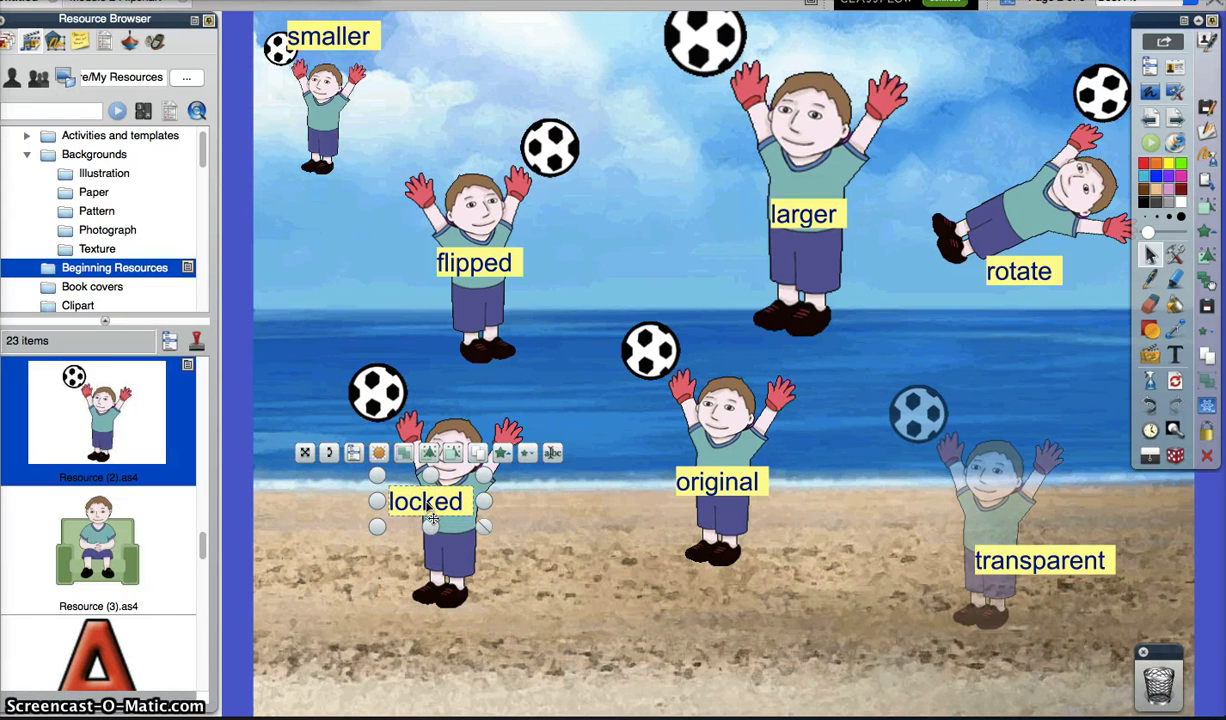
pyautogui.click(452, 428)
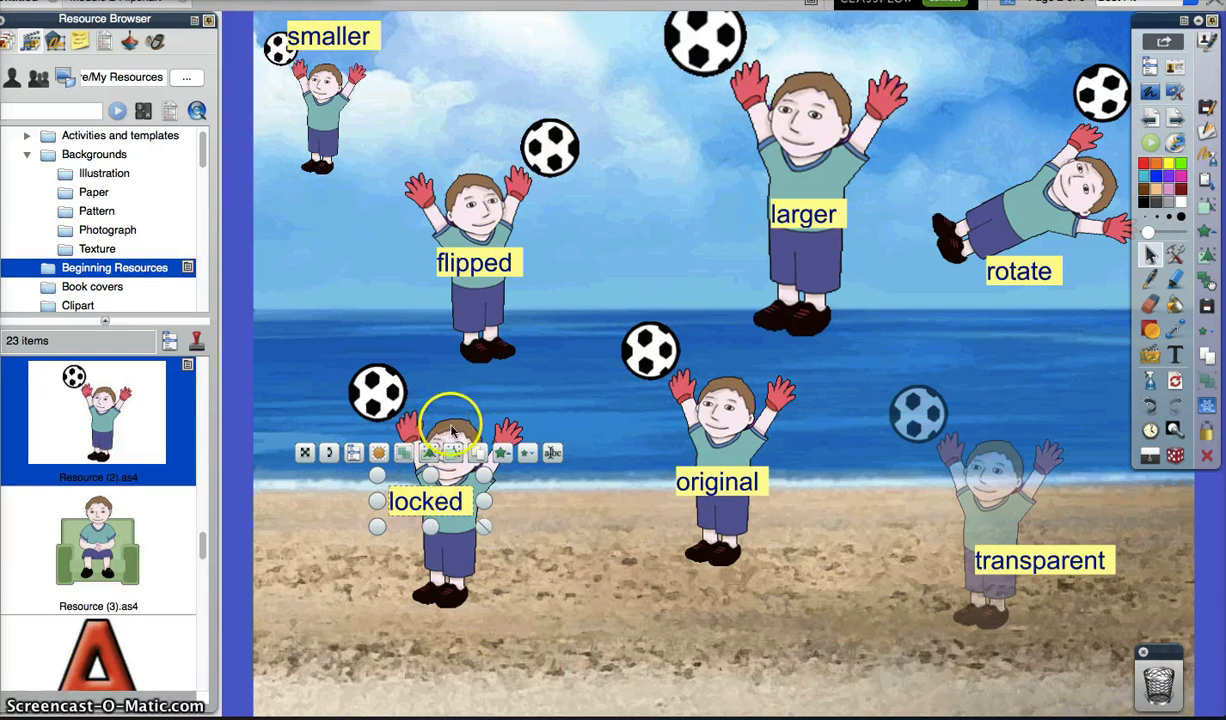
pyautogui.rightClick(452, 432)
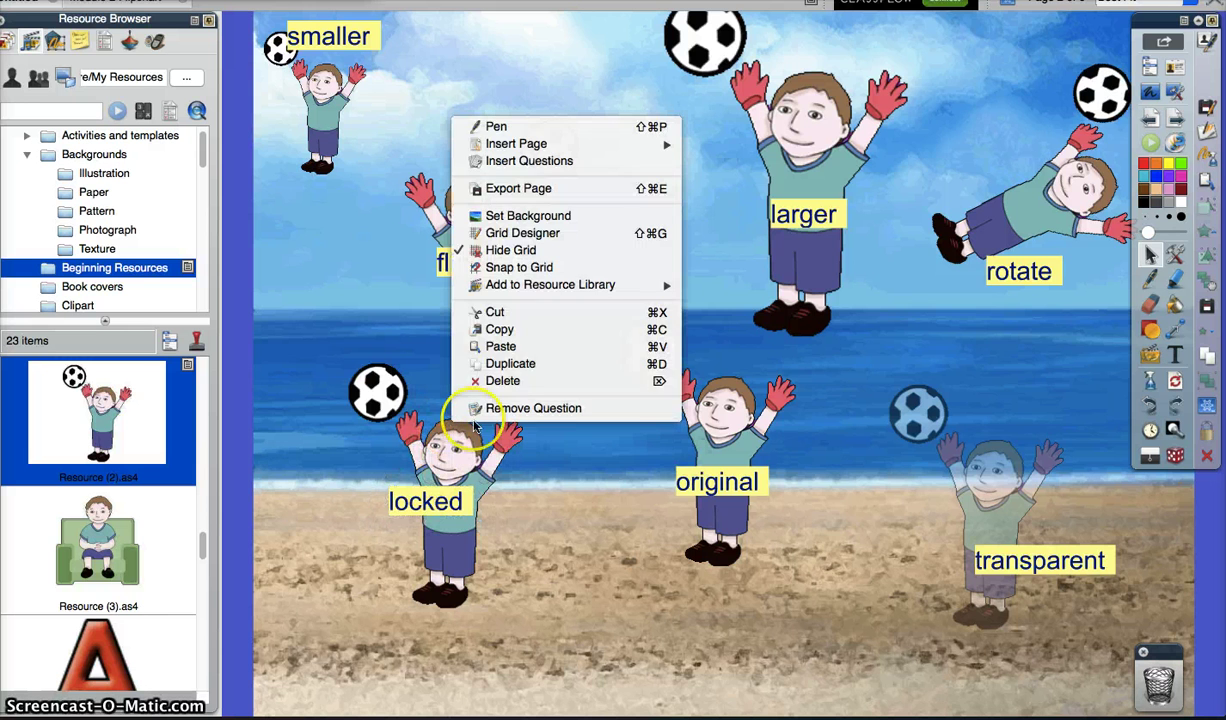
pyautogui.click(447, 458)
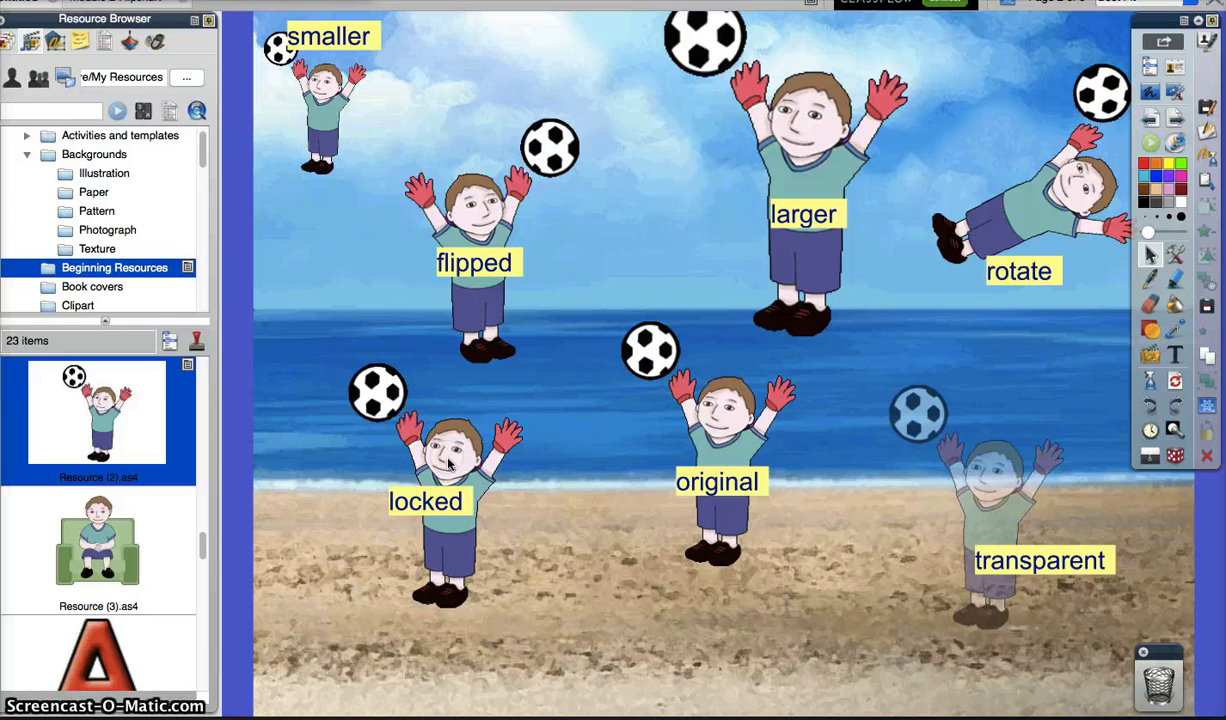
pyautogui.rightClick(447, 458)
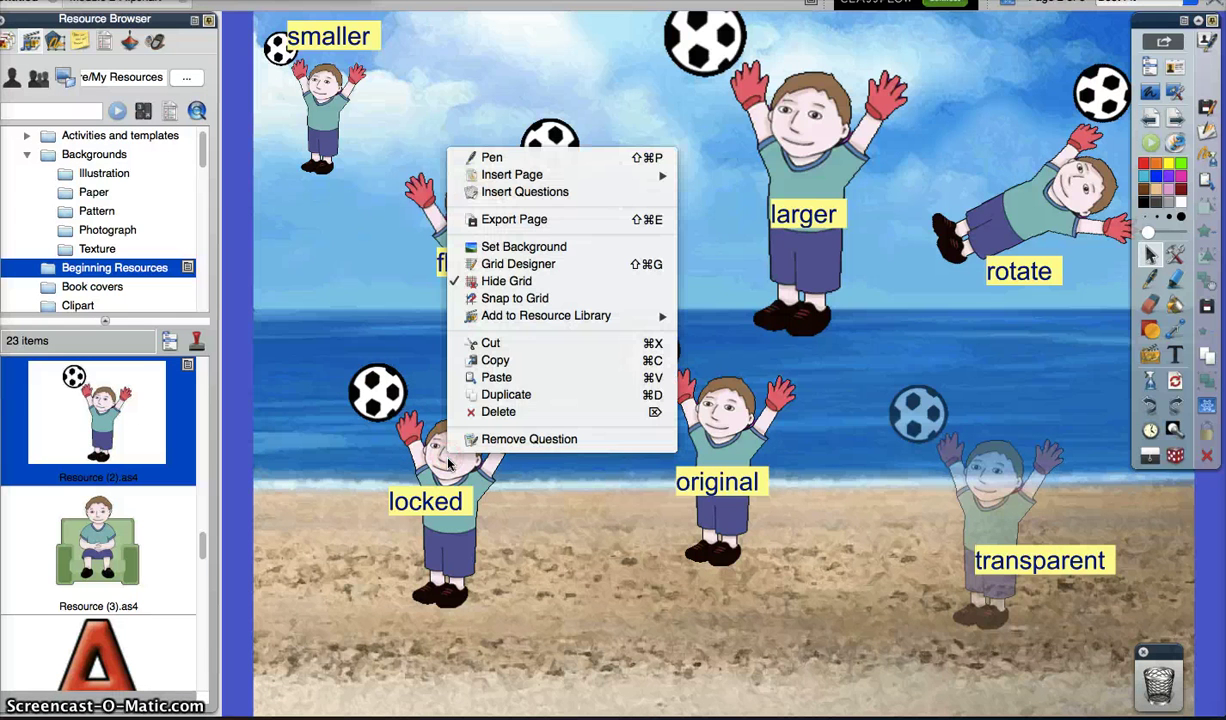
# - Turn on Design Mode and unlock the boy behind the "locked" label
pyautogui.click(1005, 8)
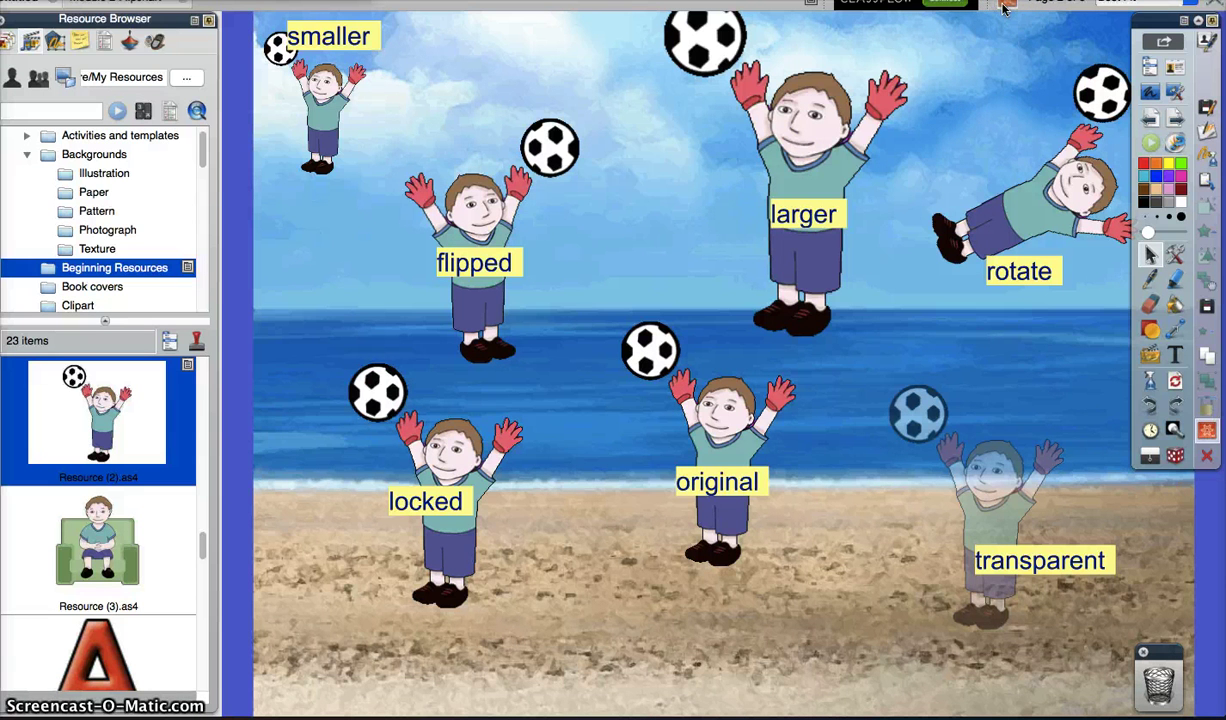
pyautogui.click(1205, 428)
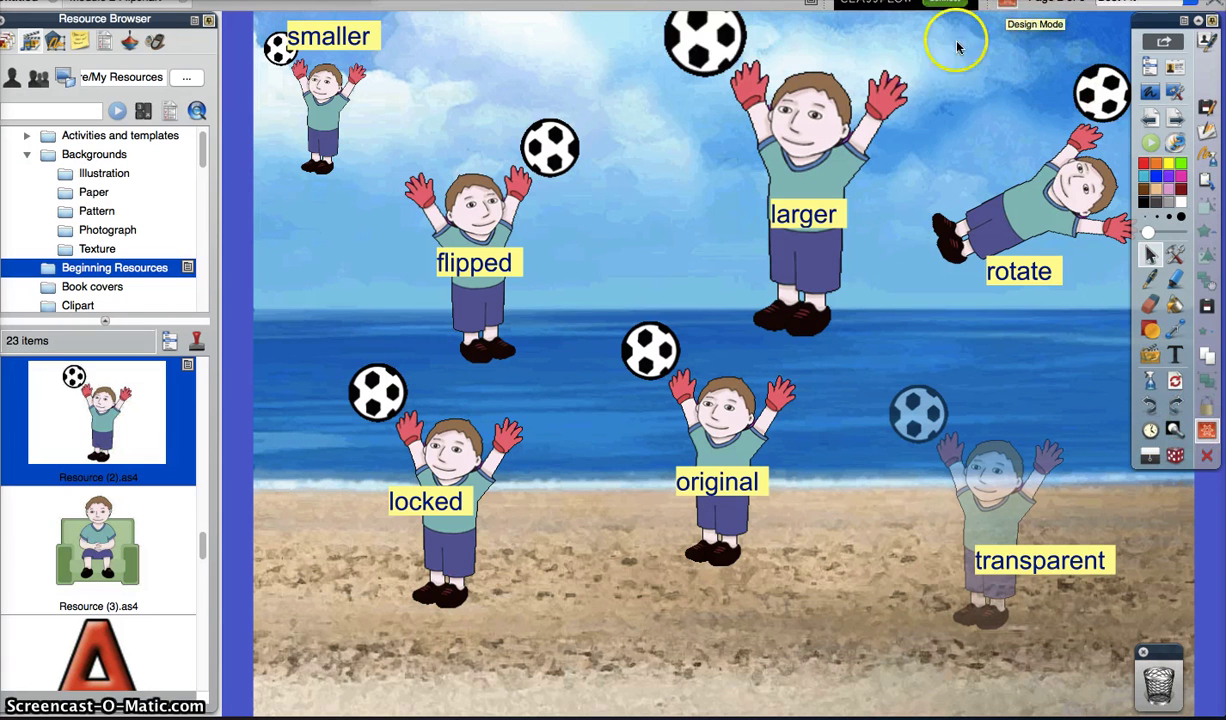
pyautogui.rightClick(452, 452)
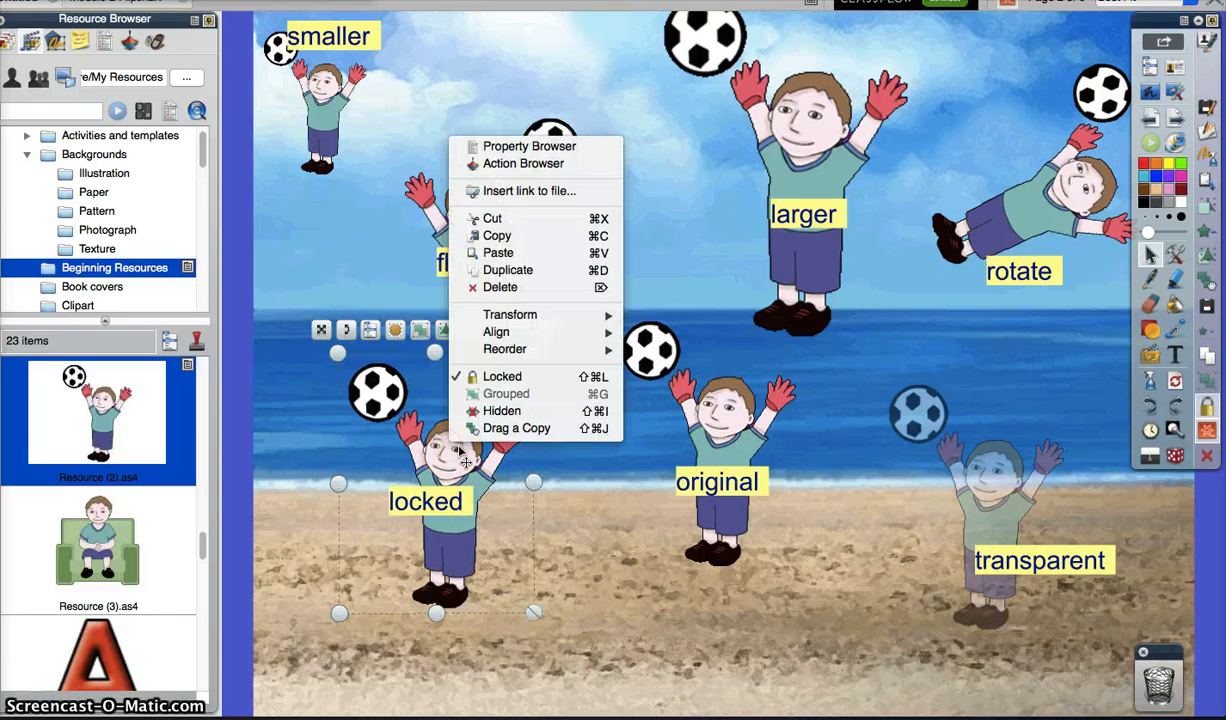
pyautogui.click(490, 376)
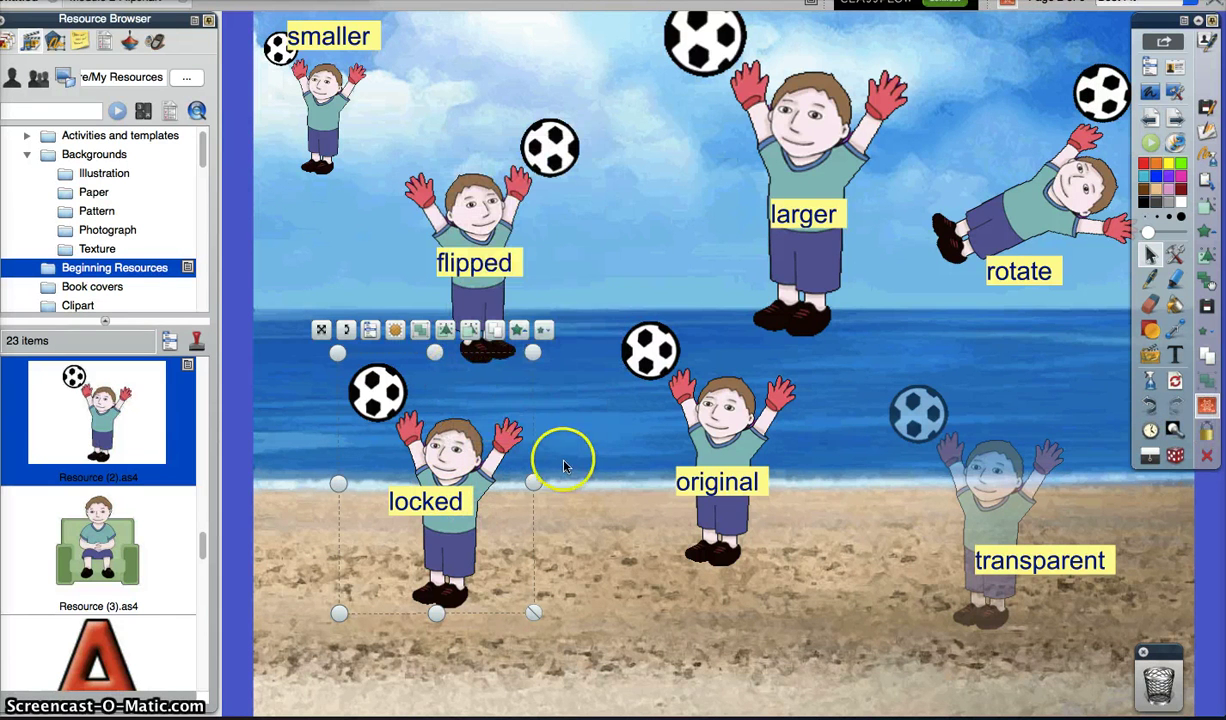
# - Group the unlocked boy with his "locked" label
pyautogui.click(342, 492)
pyautogui.click(455, 510)
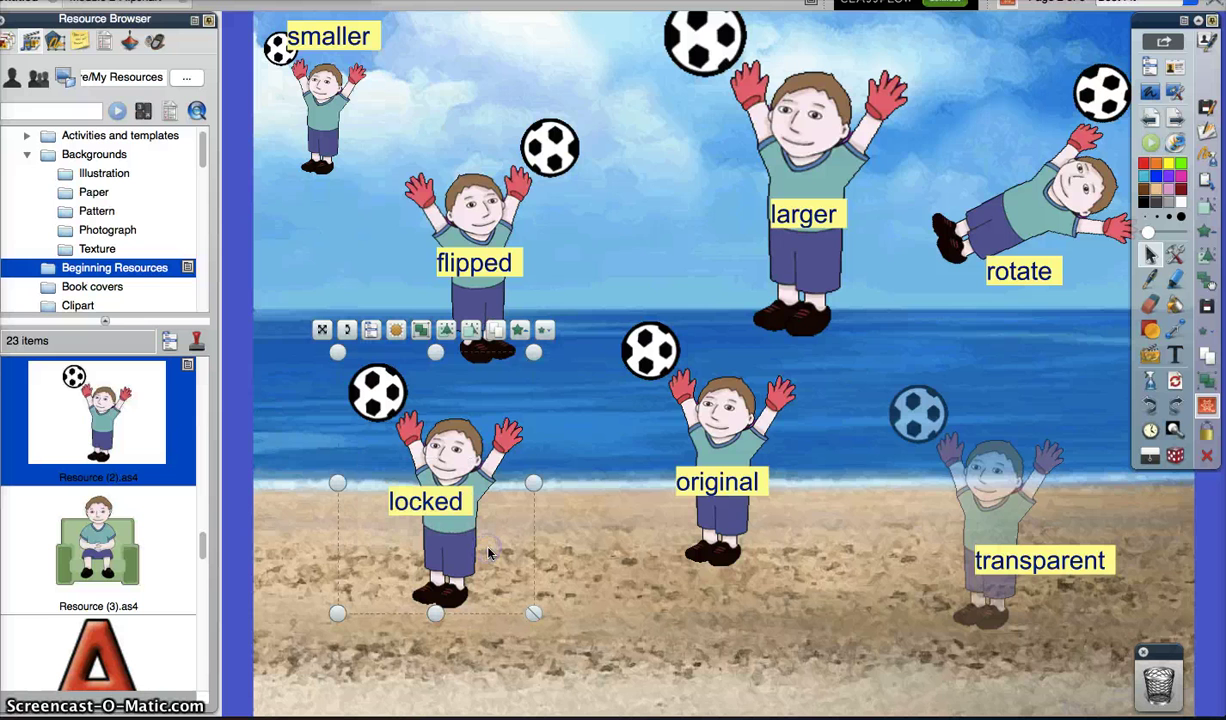
pyautogui.click(561, 465)
# - Lock the group of the boy and "locked" label, try moving it in Design Mode, and unlock it
pyautogui.rightClick(453, 482)
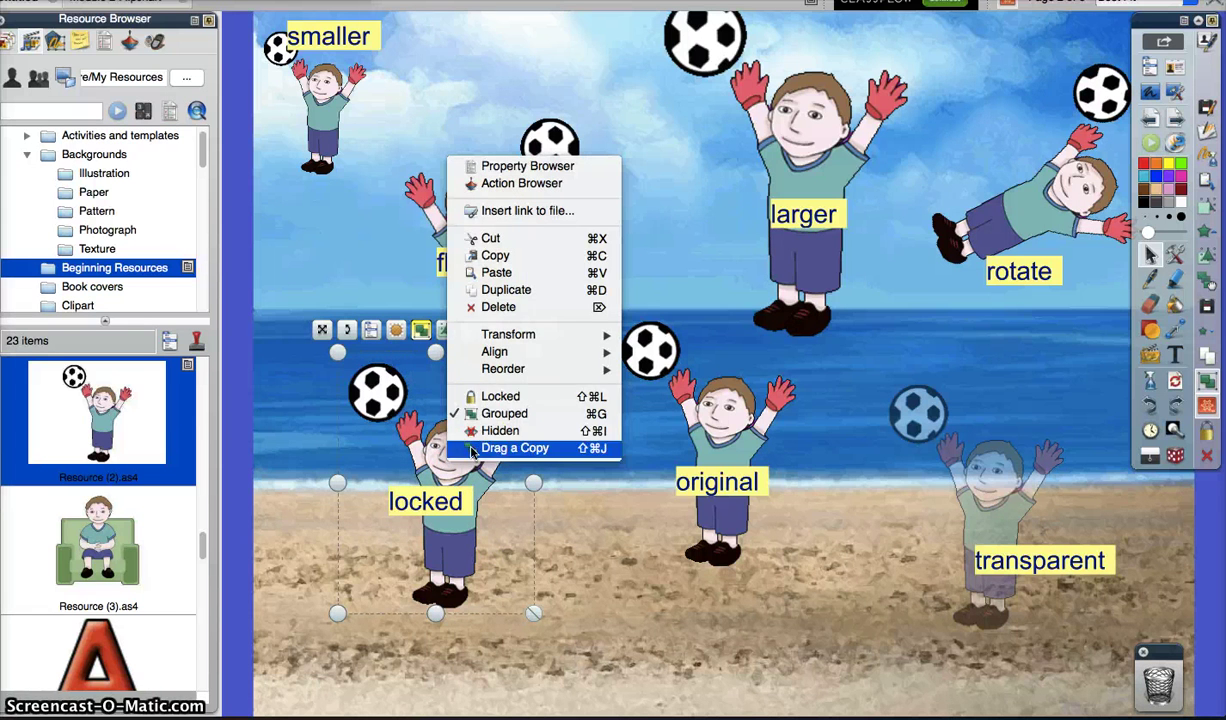
pyautogui.click(495, 391)
pyautogui.click(588, 450)
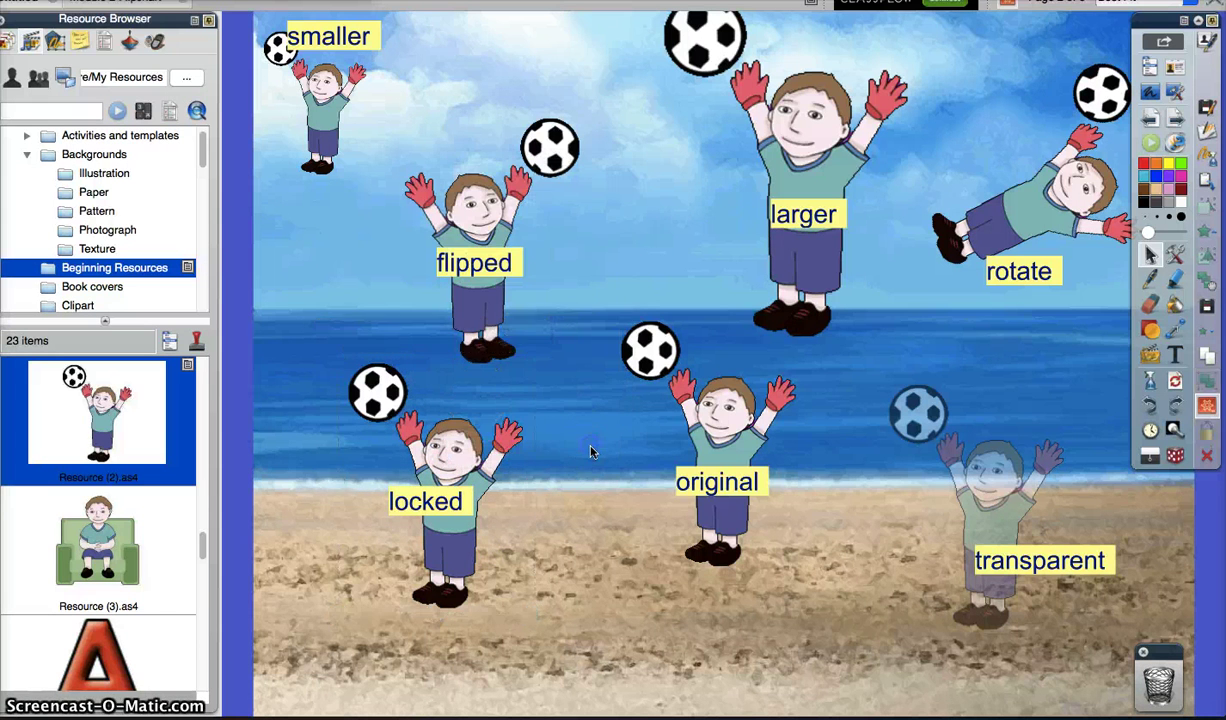
pyautogui.moveTo(465, 460); pyautogui.dragTo(478, 470)
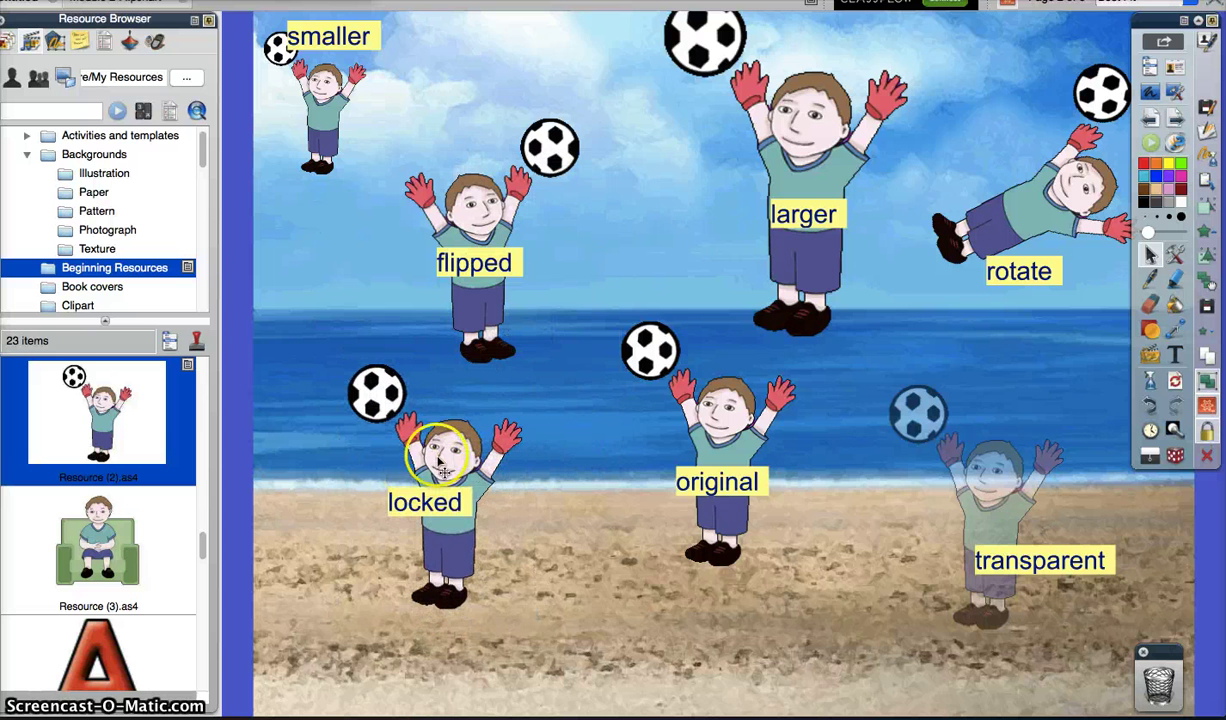
pyautogui.rightClick(440, 470)
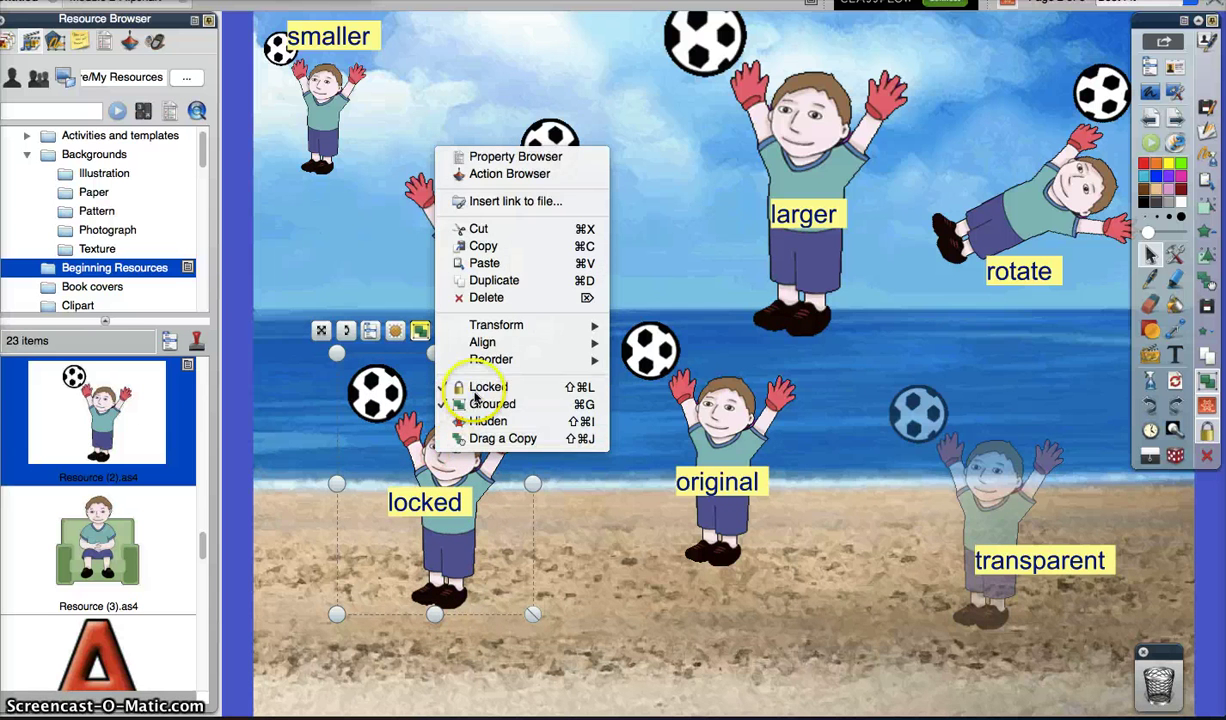
pyautogui.click(703, 305)
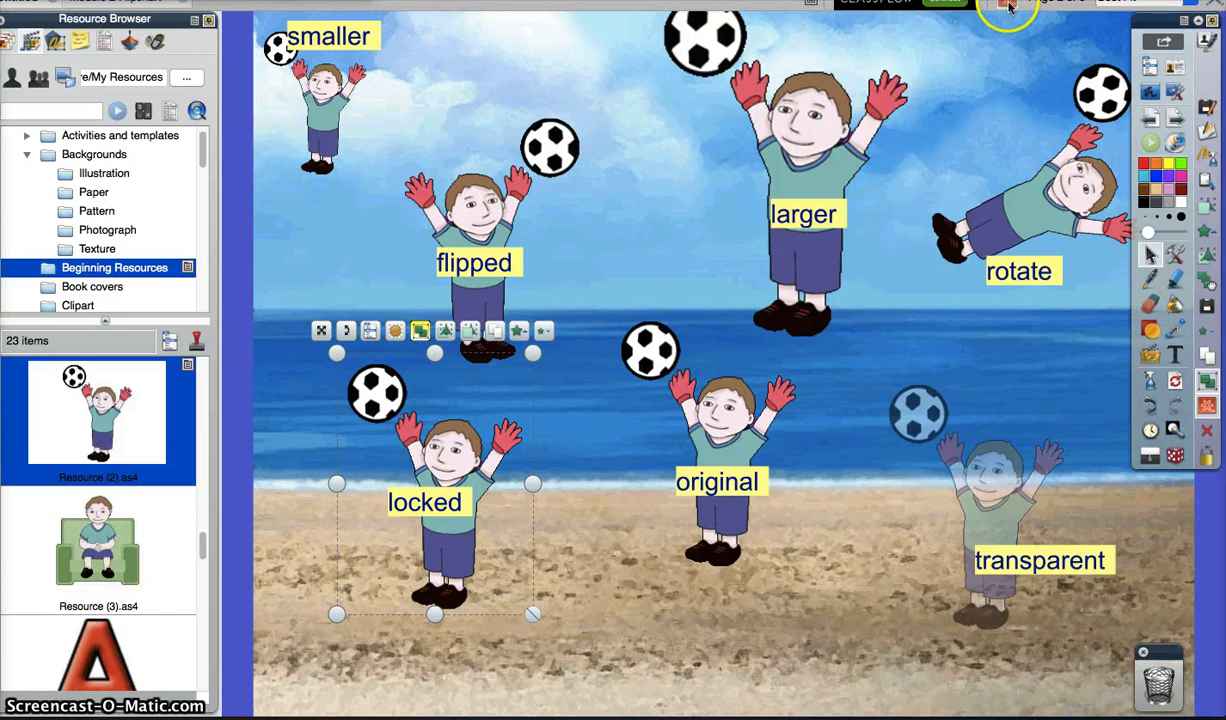
# - With Design Mode off, move the group with the "locked" label slightly left and lock it in place
pyautogui.moveTo(536, 454); pyautogui.dragTo(410, 490)
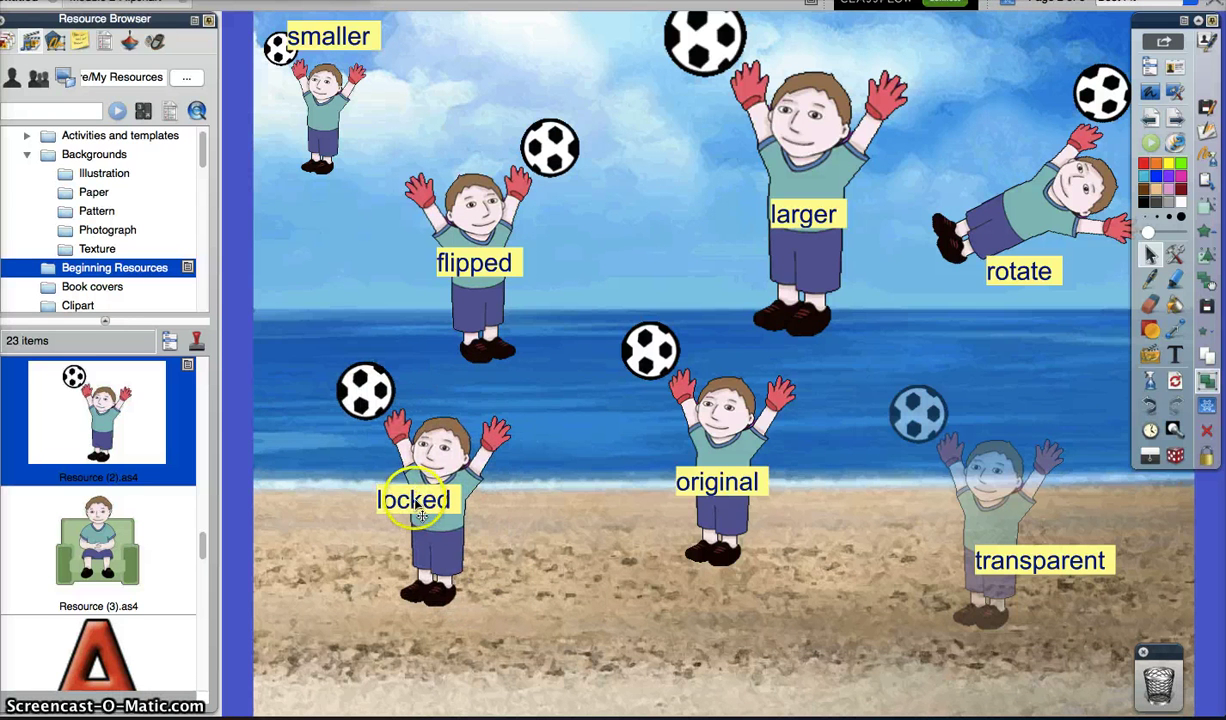
pyautogui.rightClick(435, 508)
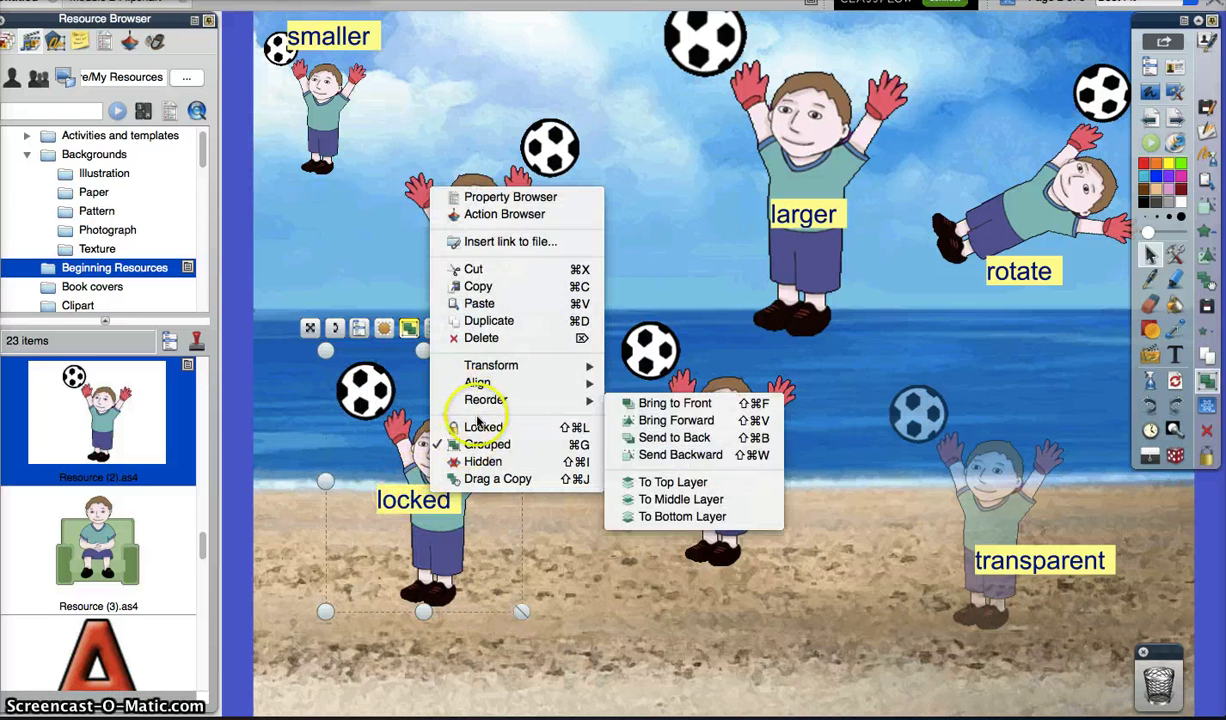
pyautogui.click(468, 428)
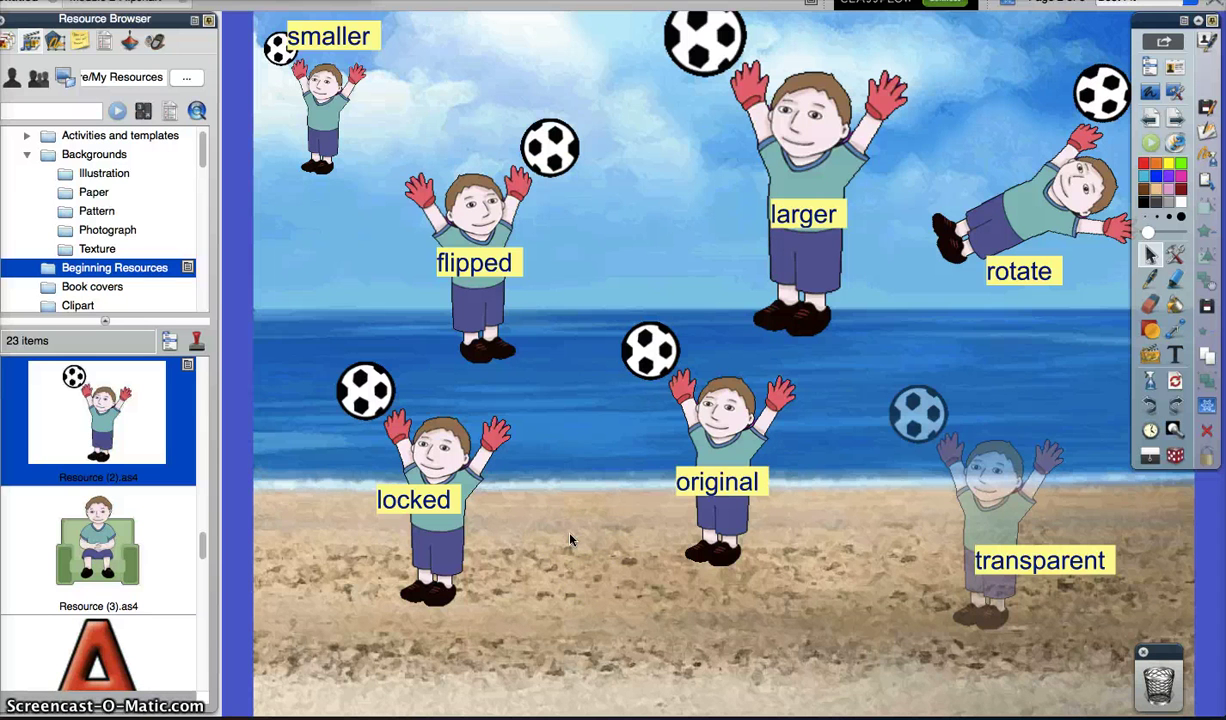
pyautogui.click(607, 574)
pyautogui.click(512, 551)
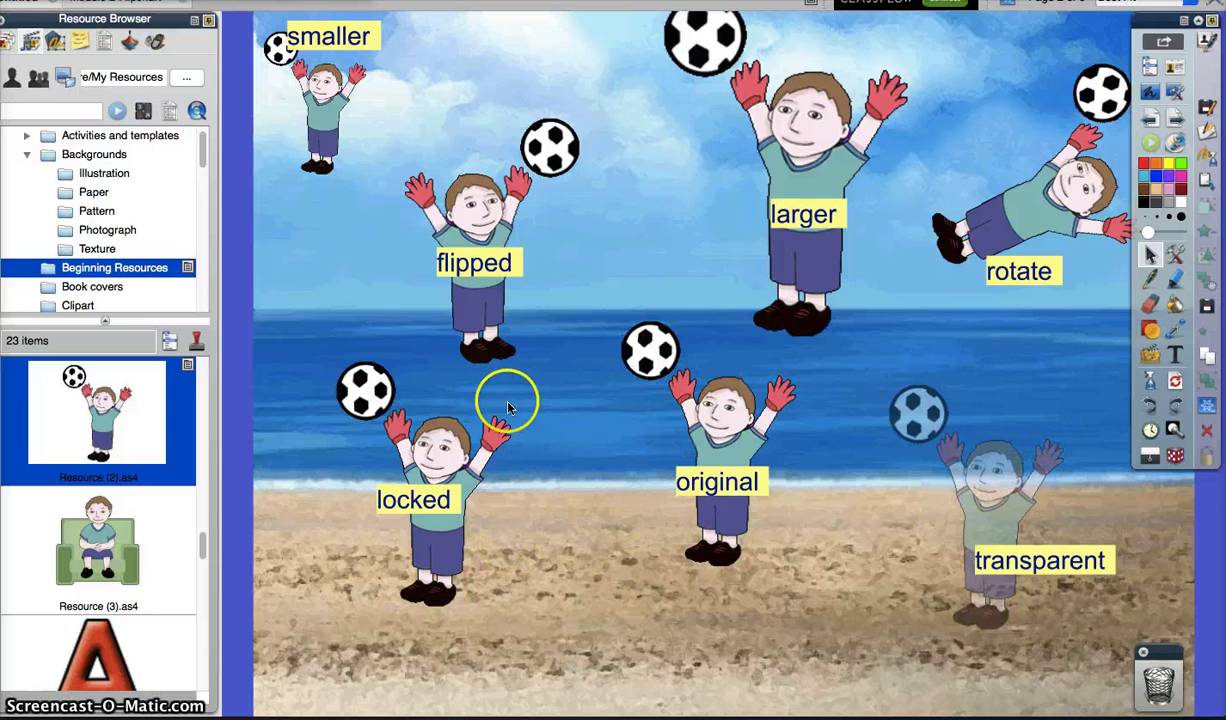